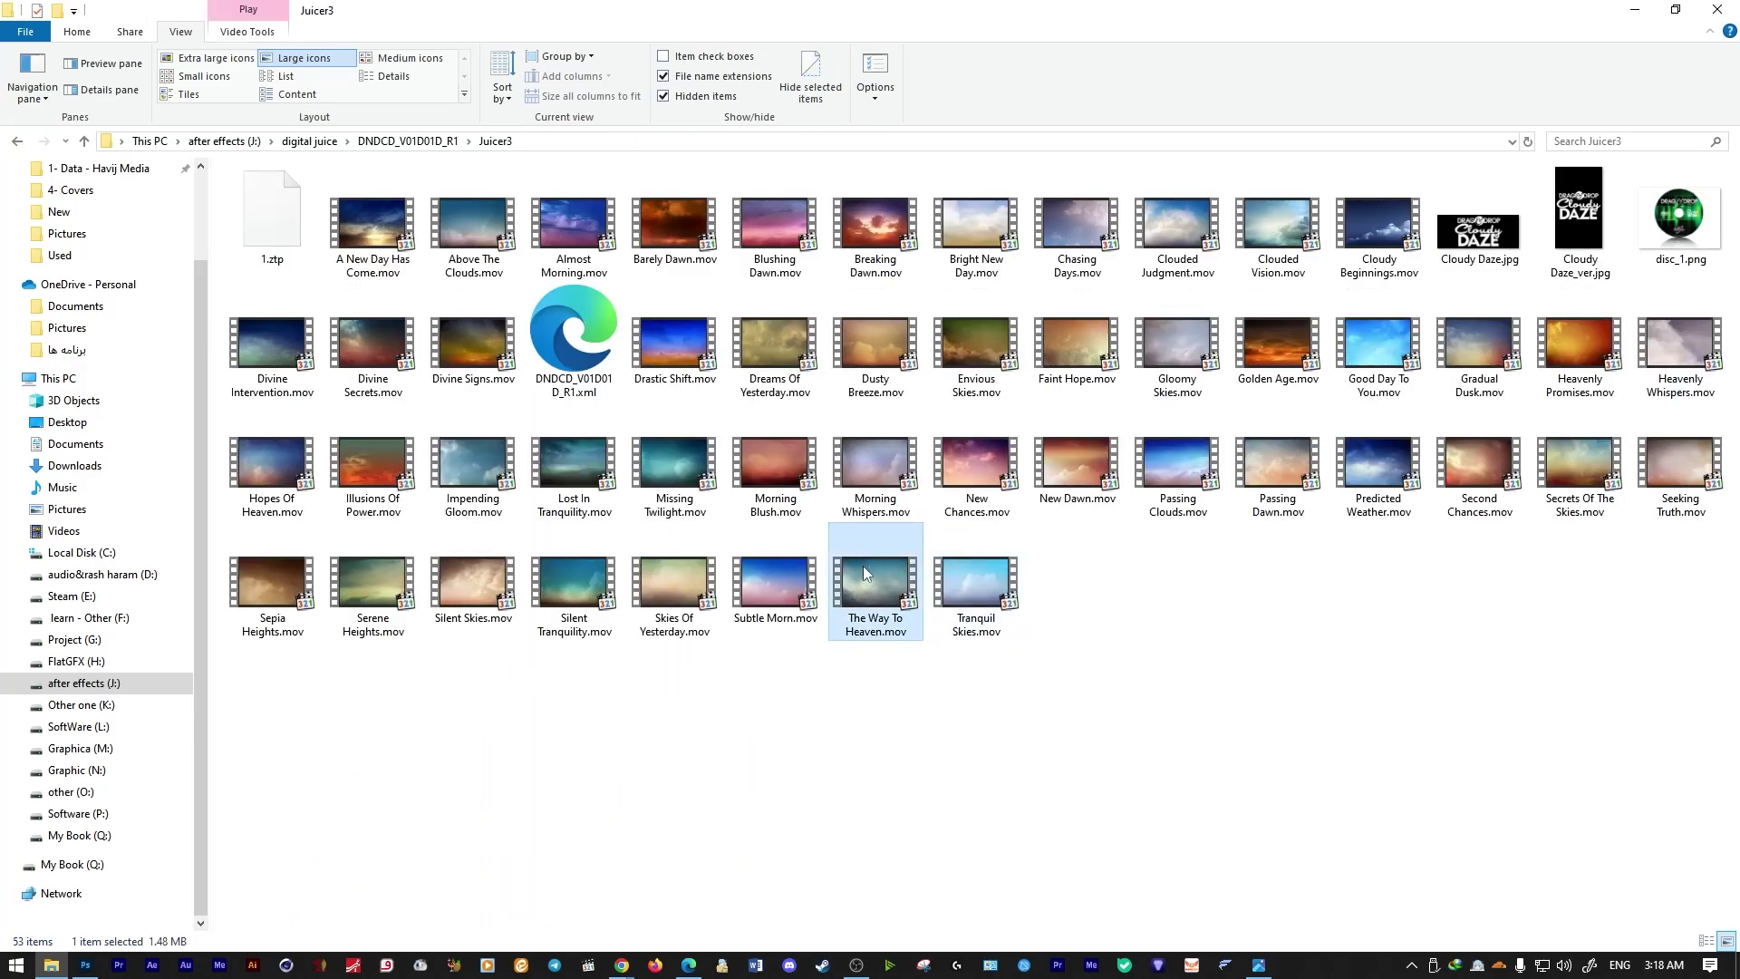
Switch to the browser and look through the Imam Ali calligraphy category pages on moallaa.ir.
{"action": "key", "text": "alt+Left"}
{"action": "key", "text": "alt+Tab"}
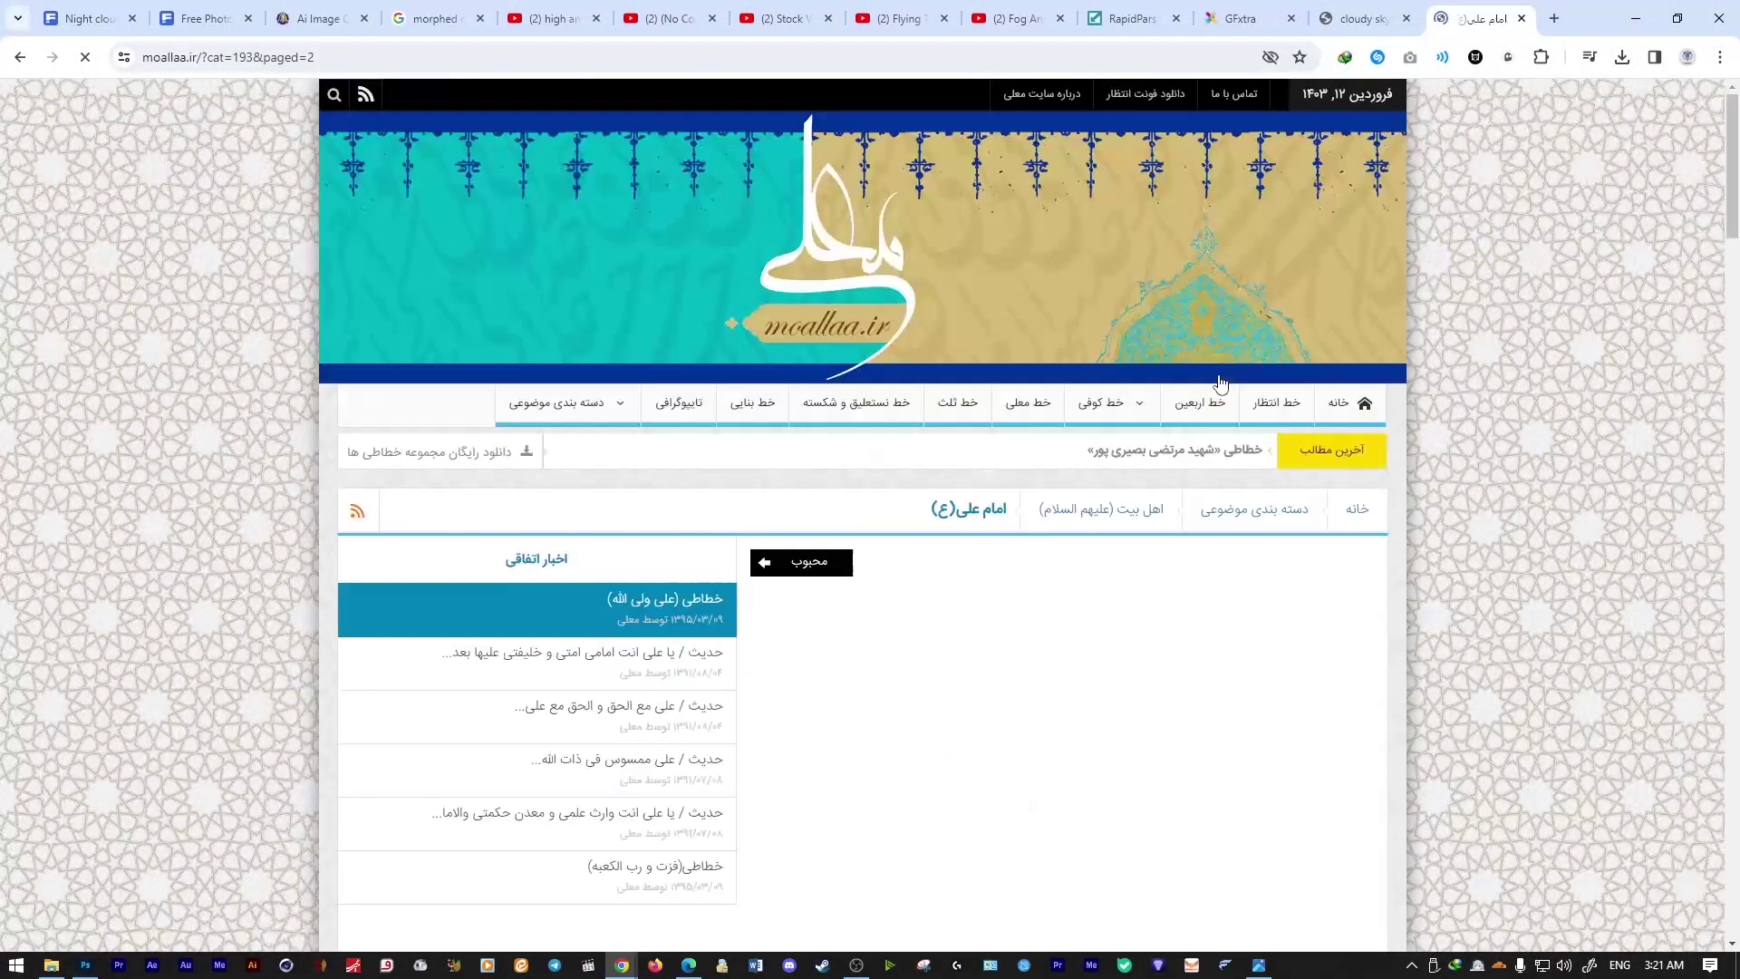
{"action": "scroll", "coordinate": [1515, 324], "scroll_direction": "down", "scroll_amount": 7}
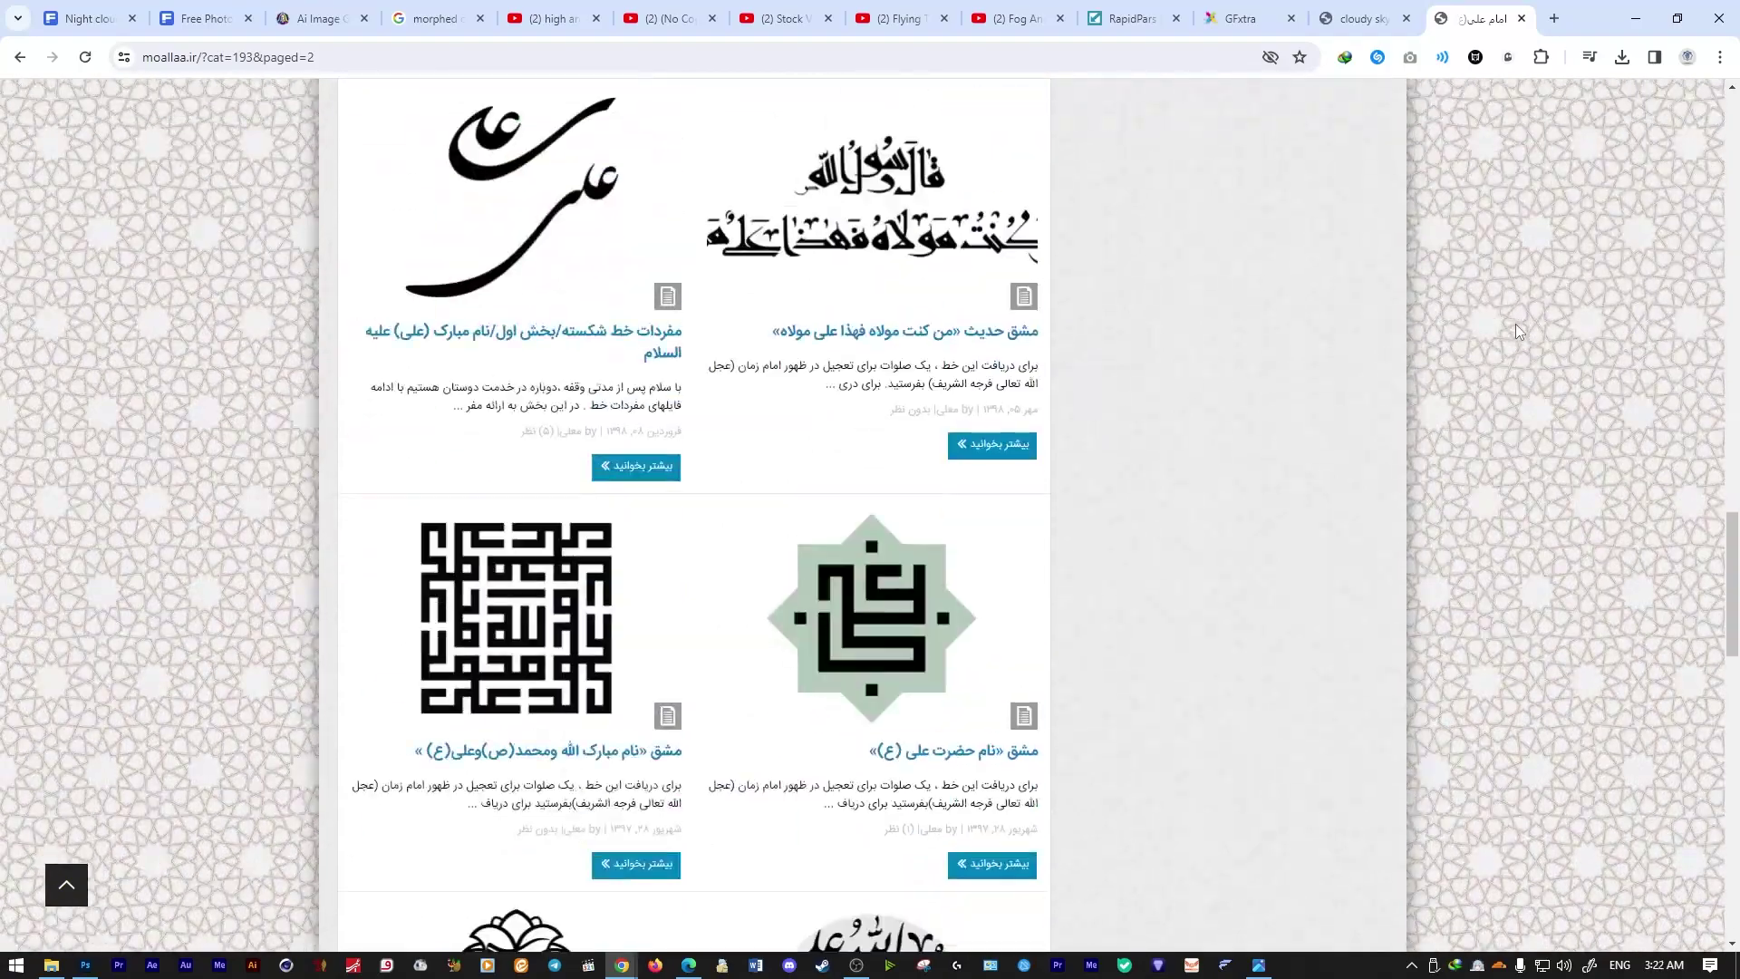
{"action": "scroll", "coordinate": [1516, 324], "scroll_direction": "down", "scroll_amount": 10}
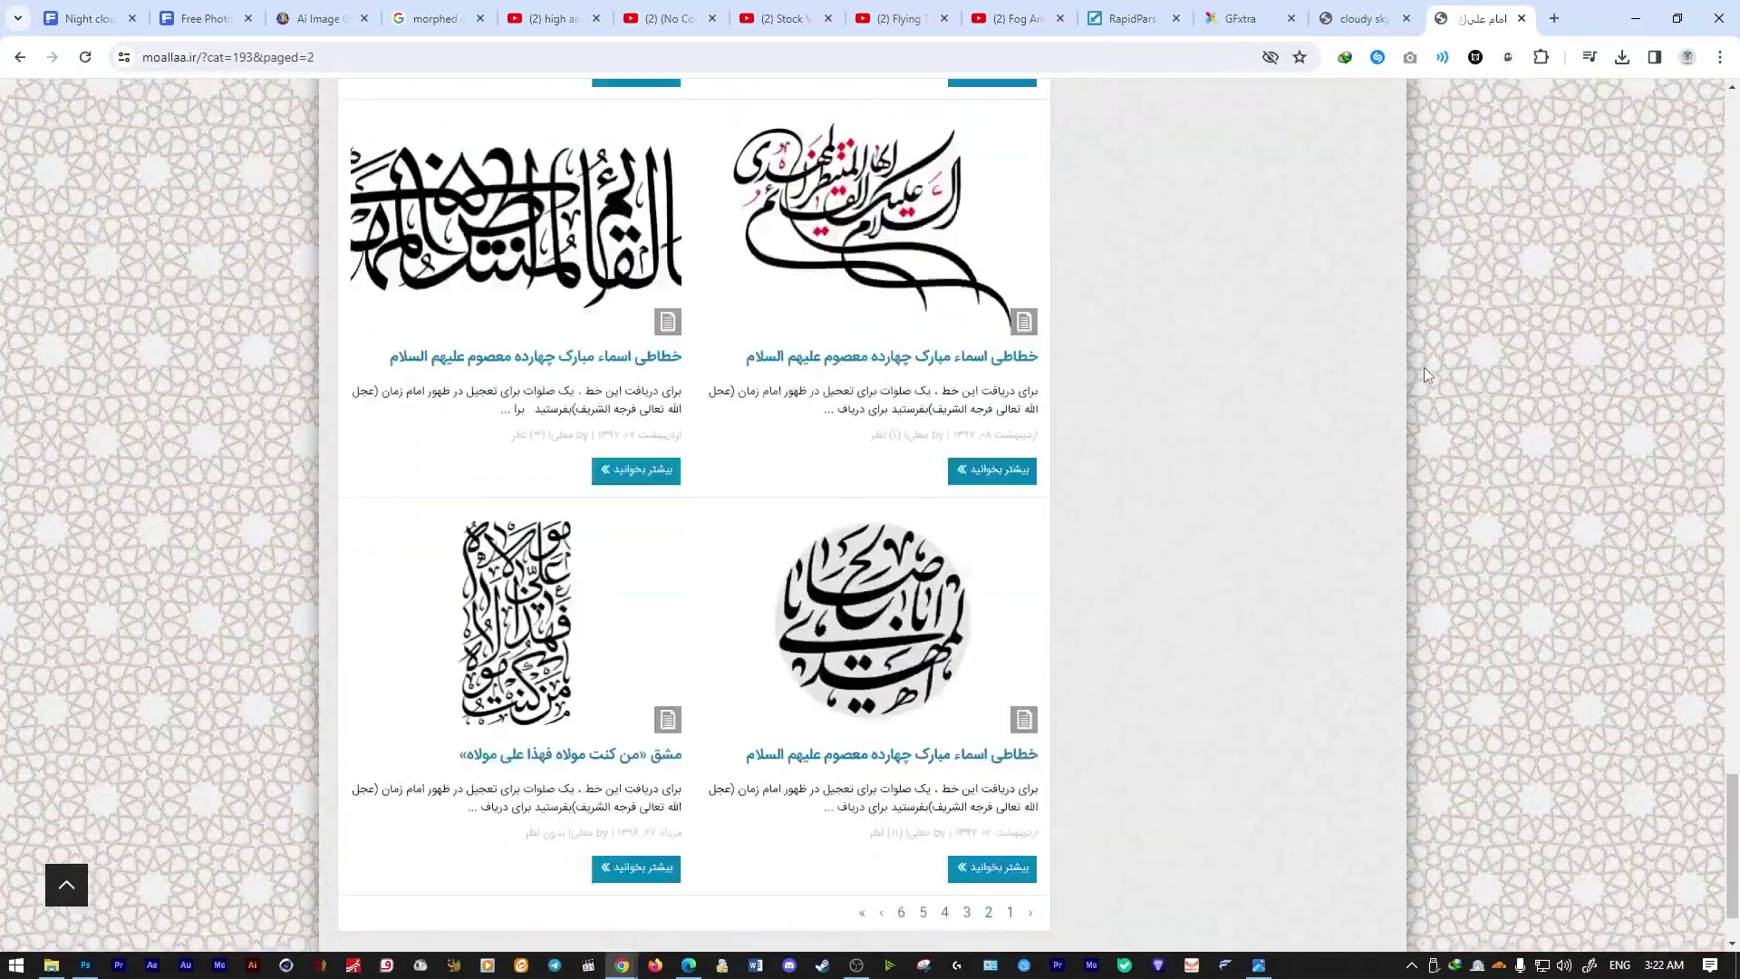
{"action": "scroll", "coordinate": [1444, 418], "scroll_direction": "down", "scroll_amount": 11}
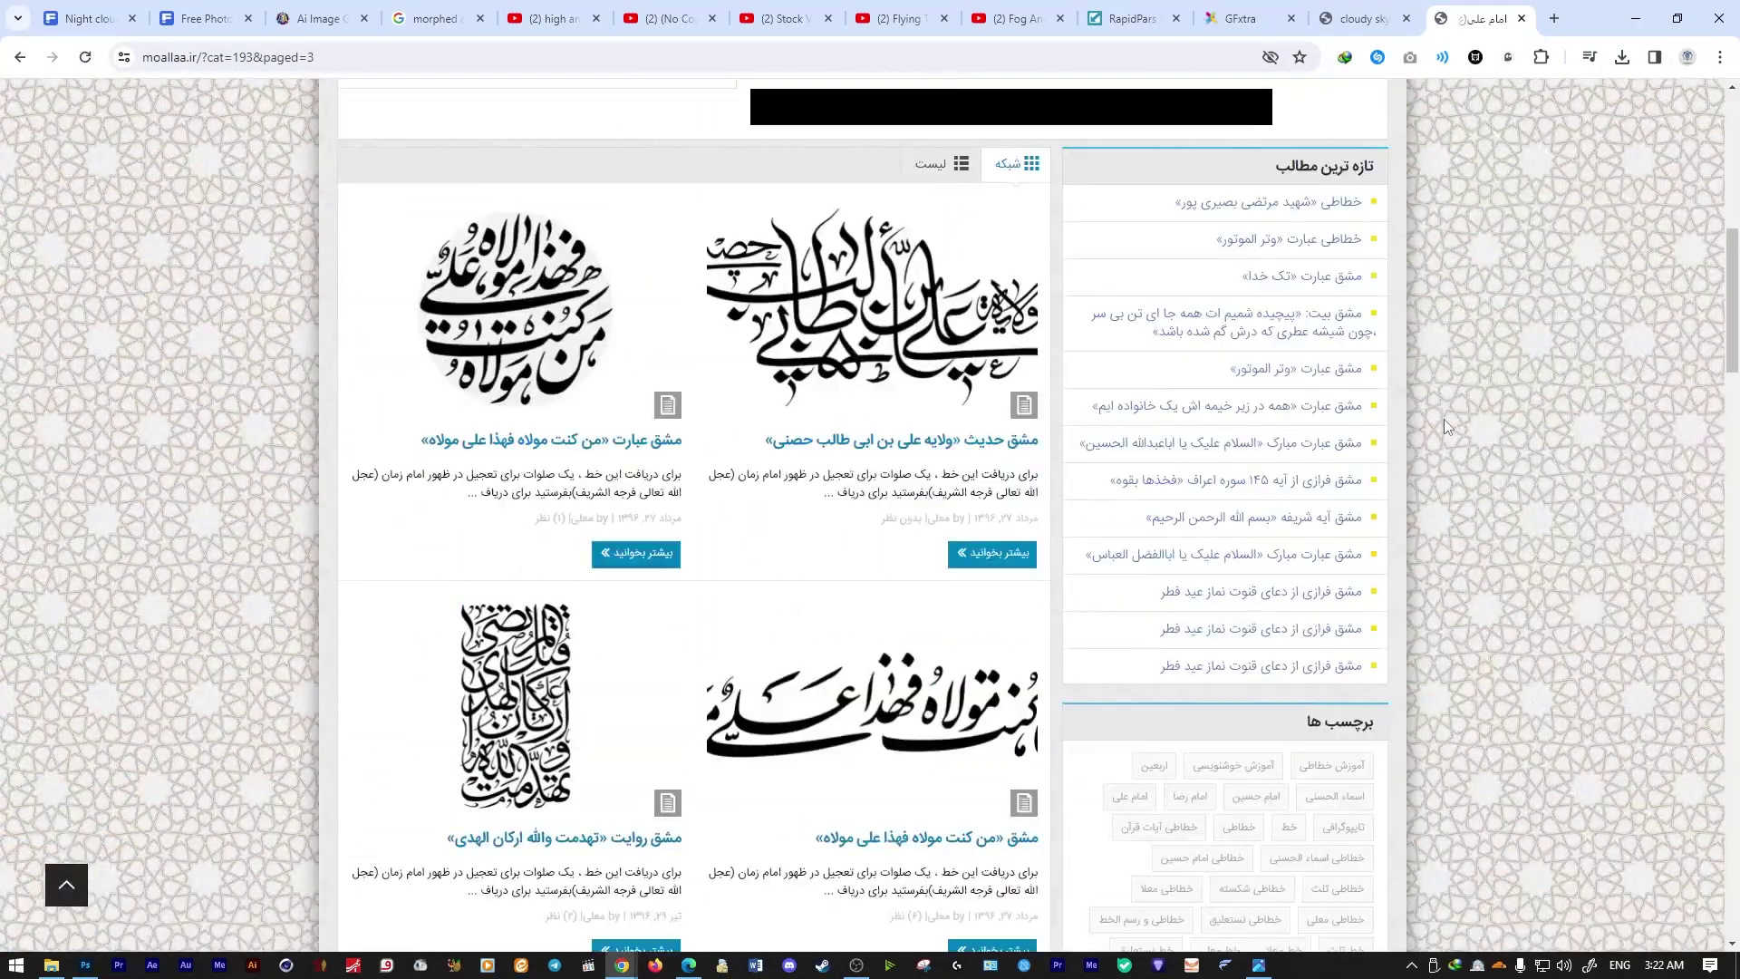
Open calligraphy posts from the results in separate tabs, compare them and copy the chosen calligraphy image.
{"action": "middle_click", "coordinate": [872, 377]}
{"action": "left_click", "coordinate": [1484, 8]}
{"action": "left_click", "coordinate": [870, 589]}
{"action": "left_click", "coordinate": [1287, 19]}
{"action": "scroll", "coordinate": [877, 420], "scroll_direction": "down", "scroll_amount": 3}
{"action": "left_click", "coordinate": [1484, 18]}
{"action": "right_click", "coordinate": [936, 465]}
{"action": "left_click", "coordinate": [1006, 535]}
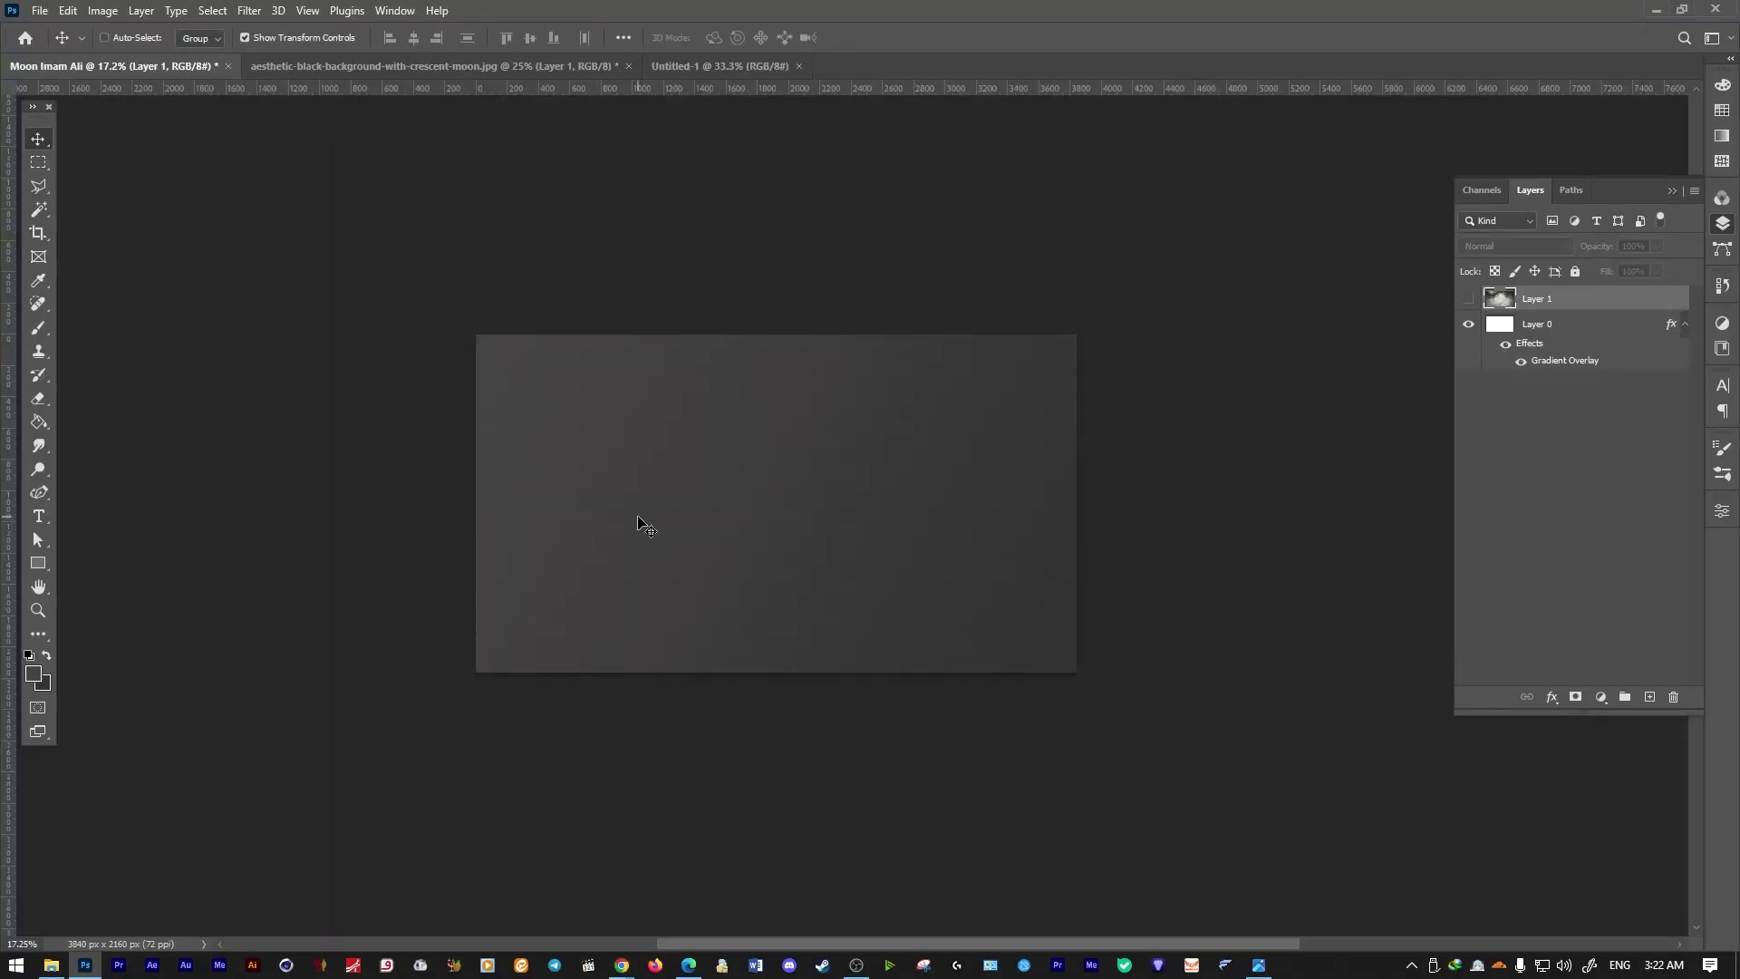
Paste the calligraphy into the Moon Imam Ali Photoshop document and enlarge the gold texture clipped to it.
{"action": "key", "text": "ctrl+v"}
{"action": "right_click", "coordinate": [1541, 303]}
{"action": "left_click", "coordinate": [1536, 368]}
{"action": "left_click_drag", "start_coordinate": [163, 65], "coordinate": [777, 466]}
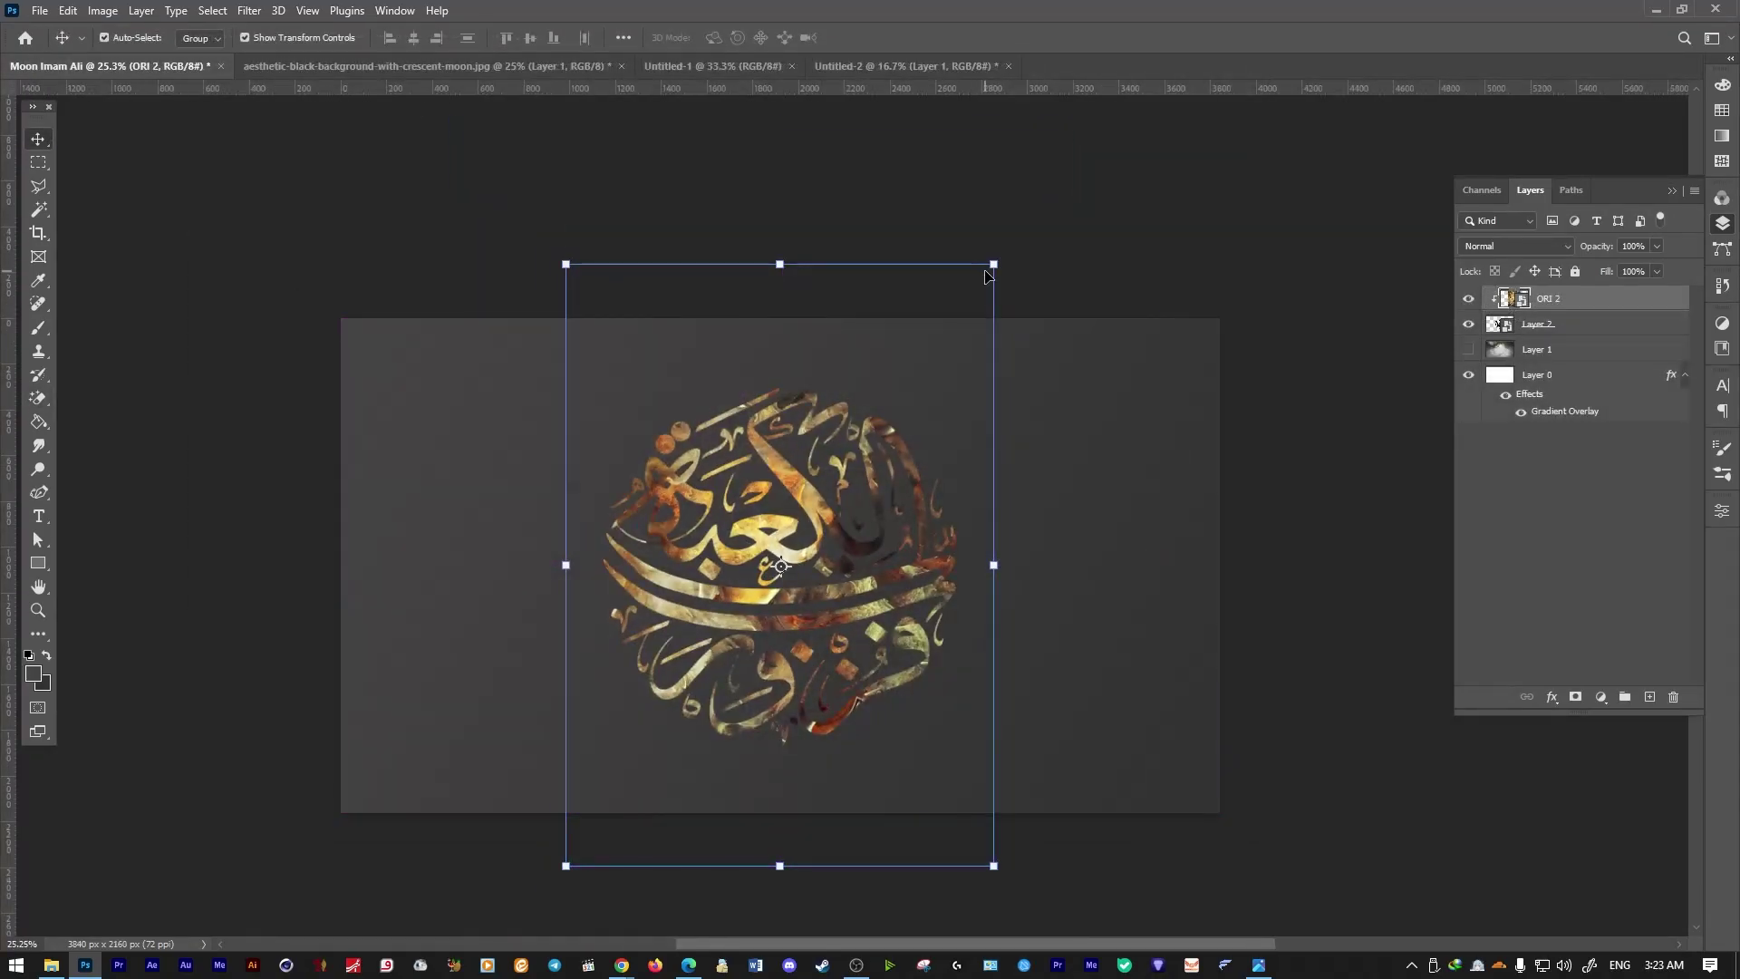
{"action": "left_click_drag", "start_coordinate": [995, 264], "coordinate": [1228, 309]}
Select the large cloud in the crescent-moon image with the Polygonal Lasso and adjust the extracted cloud layer's blending options.
{"action": "scroll", "coordinate": [805, 557], "scroll_direction": "down", "scroll_amount": 3}
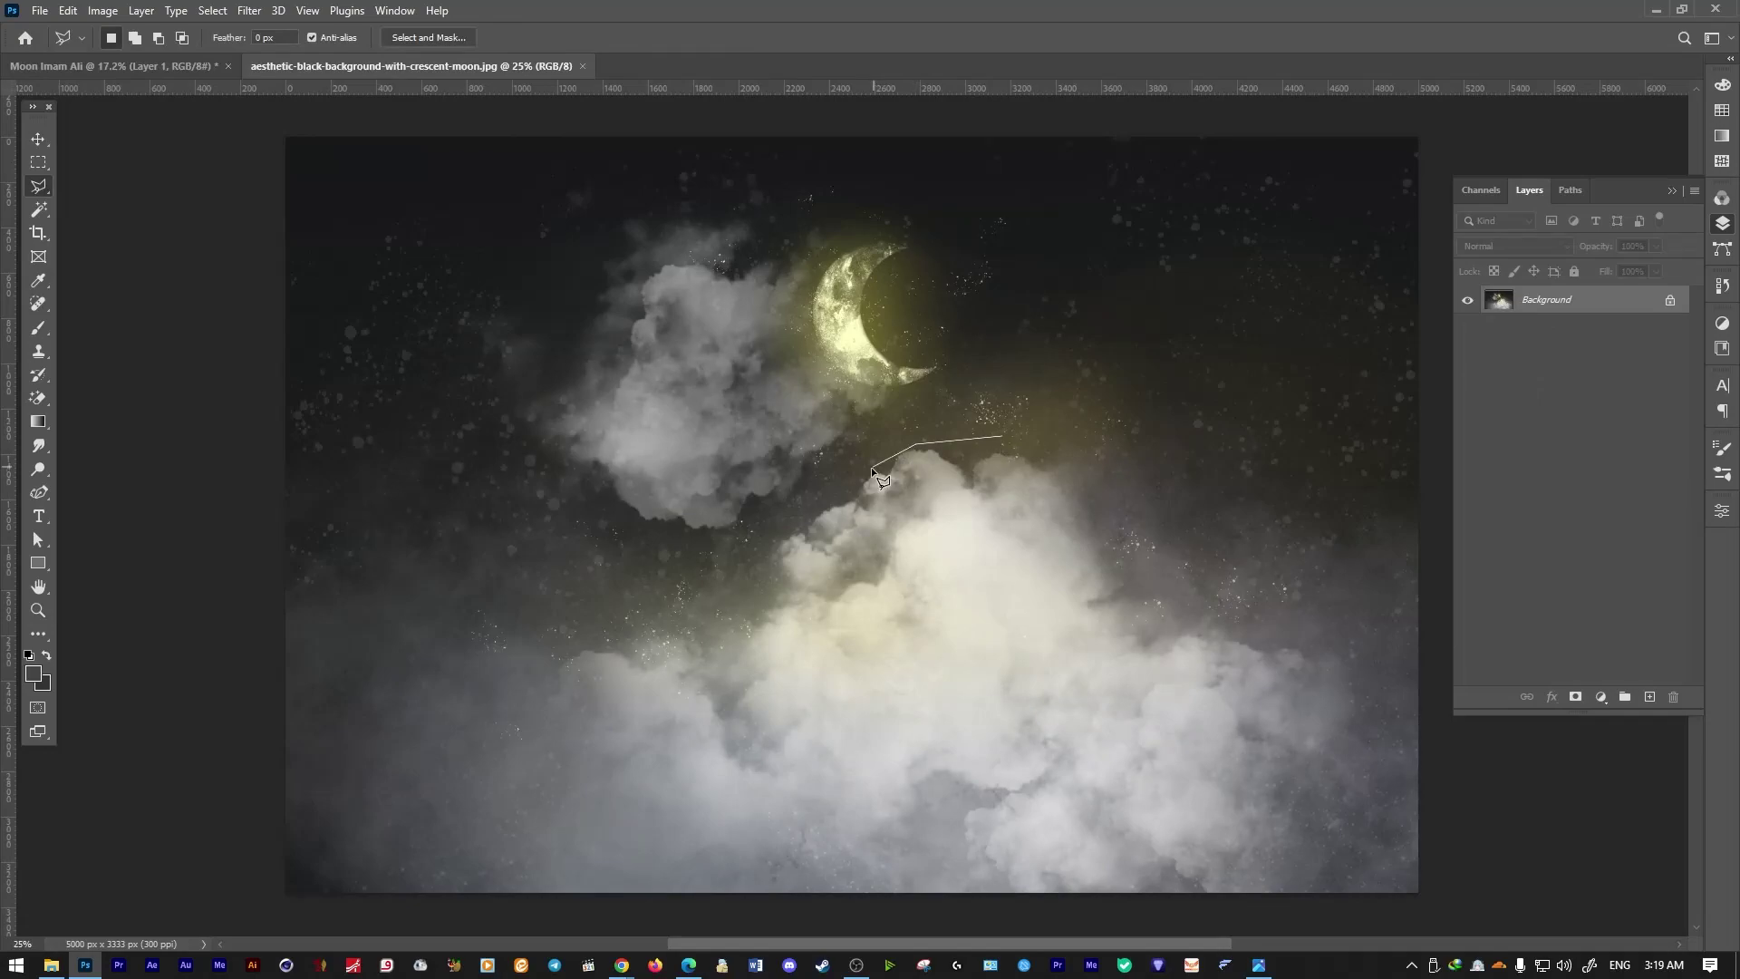
{"action": "double_click", "coordinate": [1451, 472]}
{"action": "right_click", "coordinate": [899, 553]}
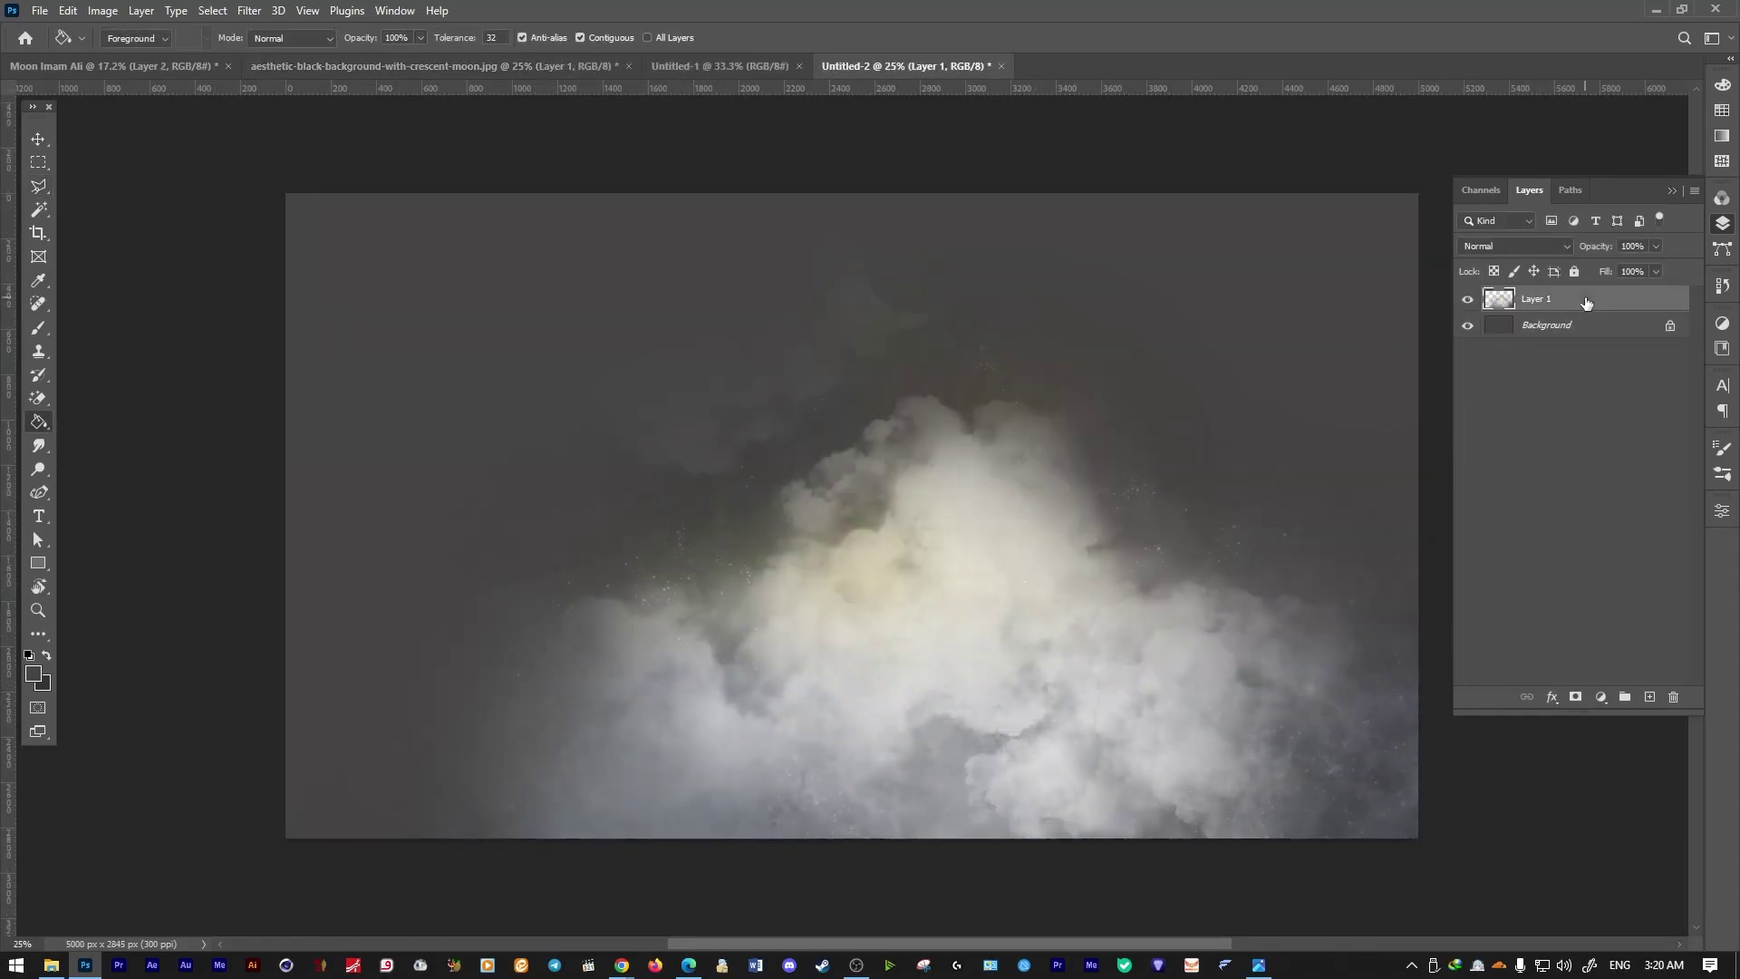
{"action": "double_click", "coordinate": [1586, 302]}
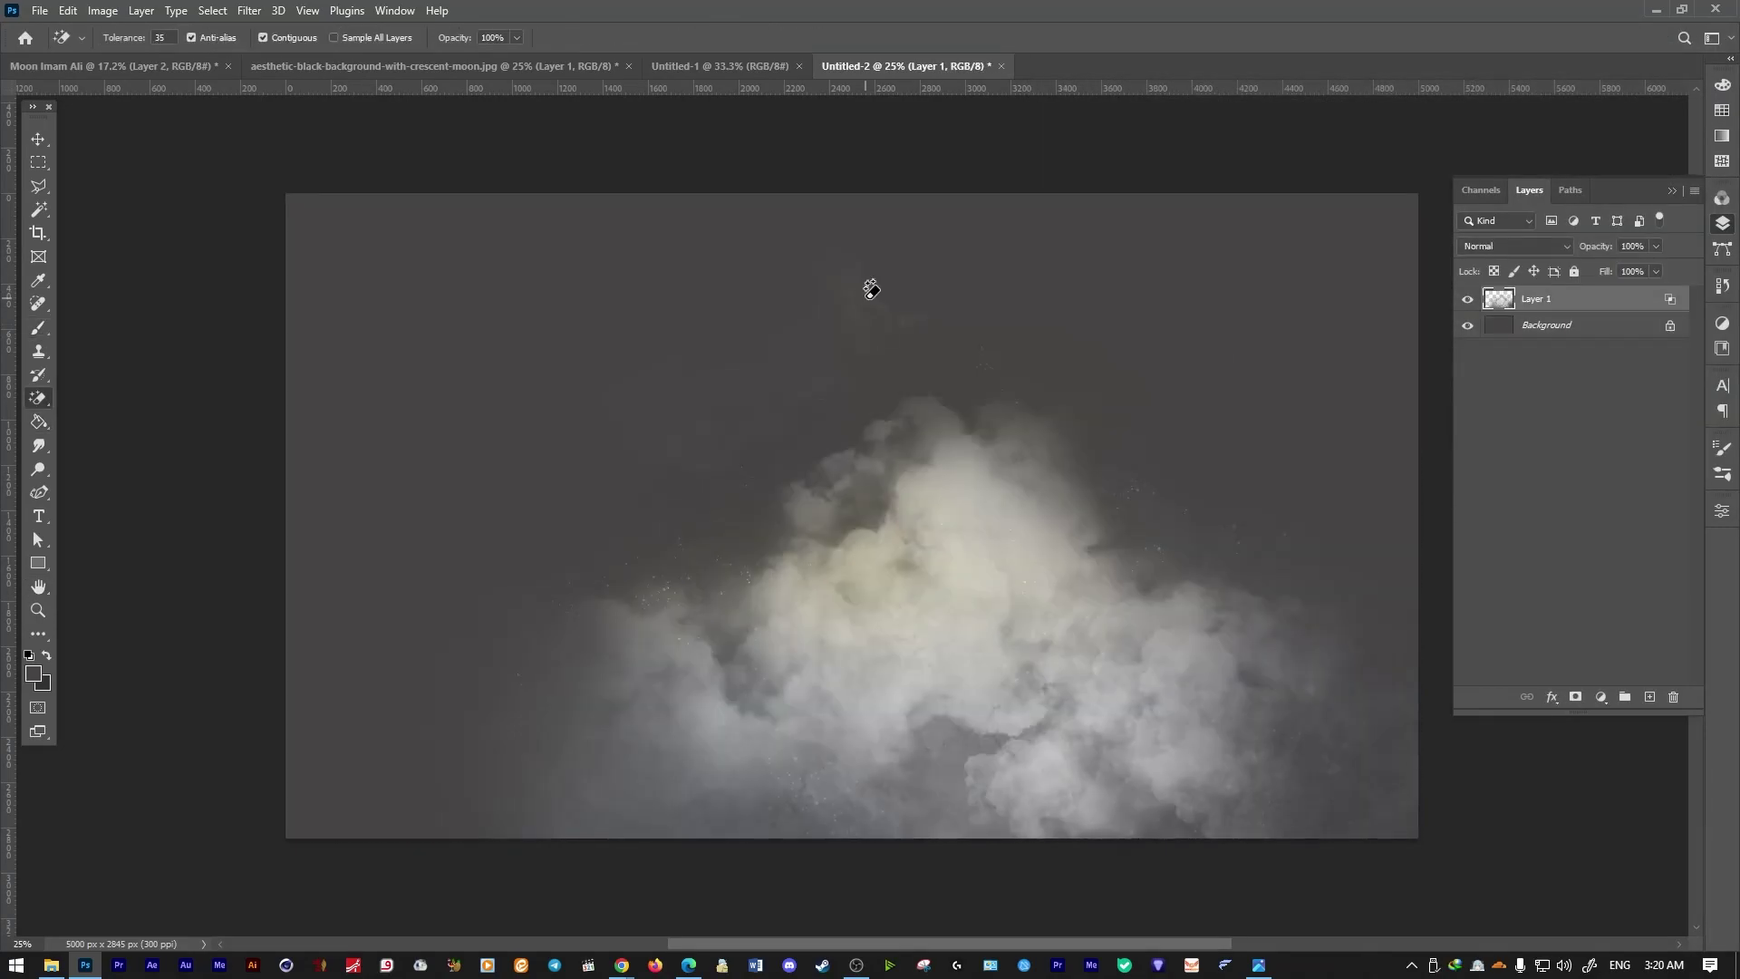
{"action": "right_click", "coordinate": [897, 302]}
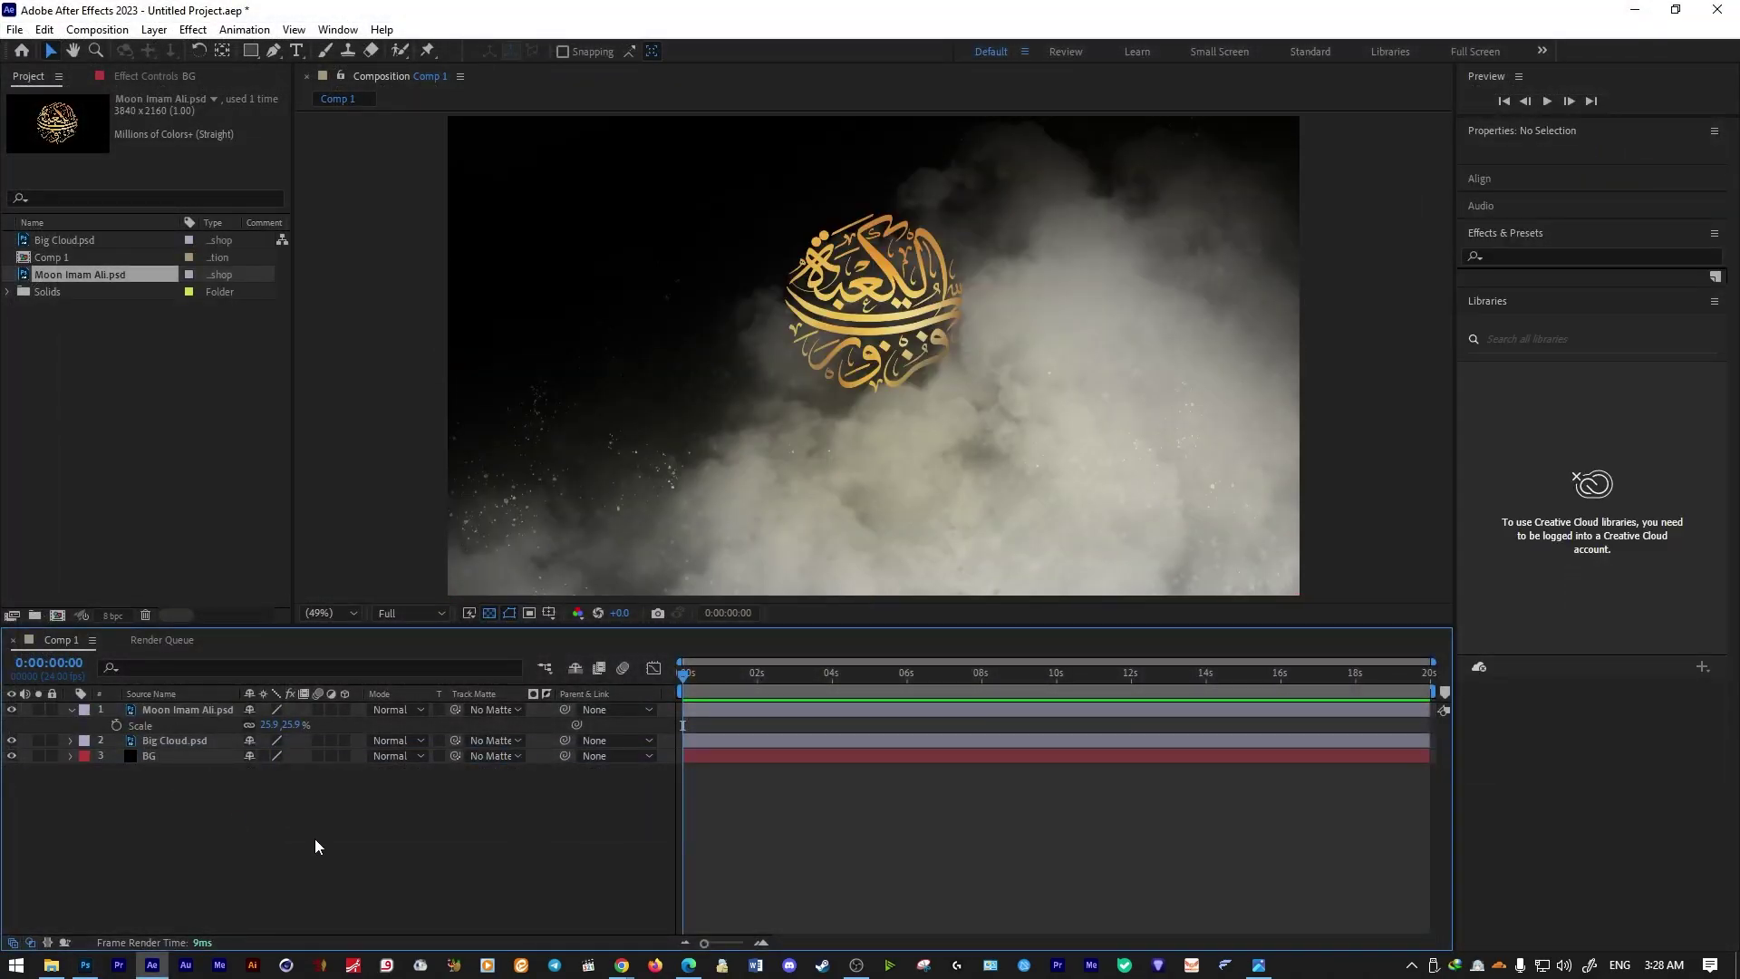
In After Effects, move the Moon Imam Ali.psd layer below Big Cloud.psd and select the BG layer for the Gradient Ramp effect.
{"action": "left_click", "coordinate": [1533, 234]}
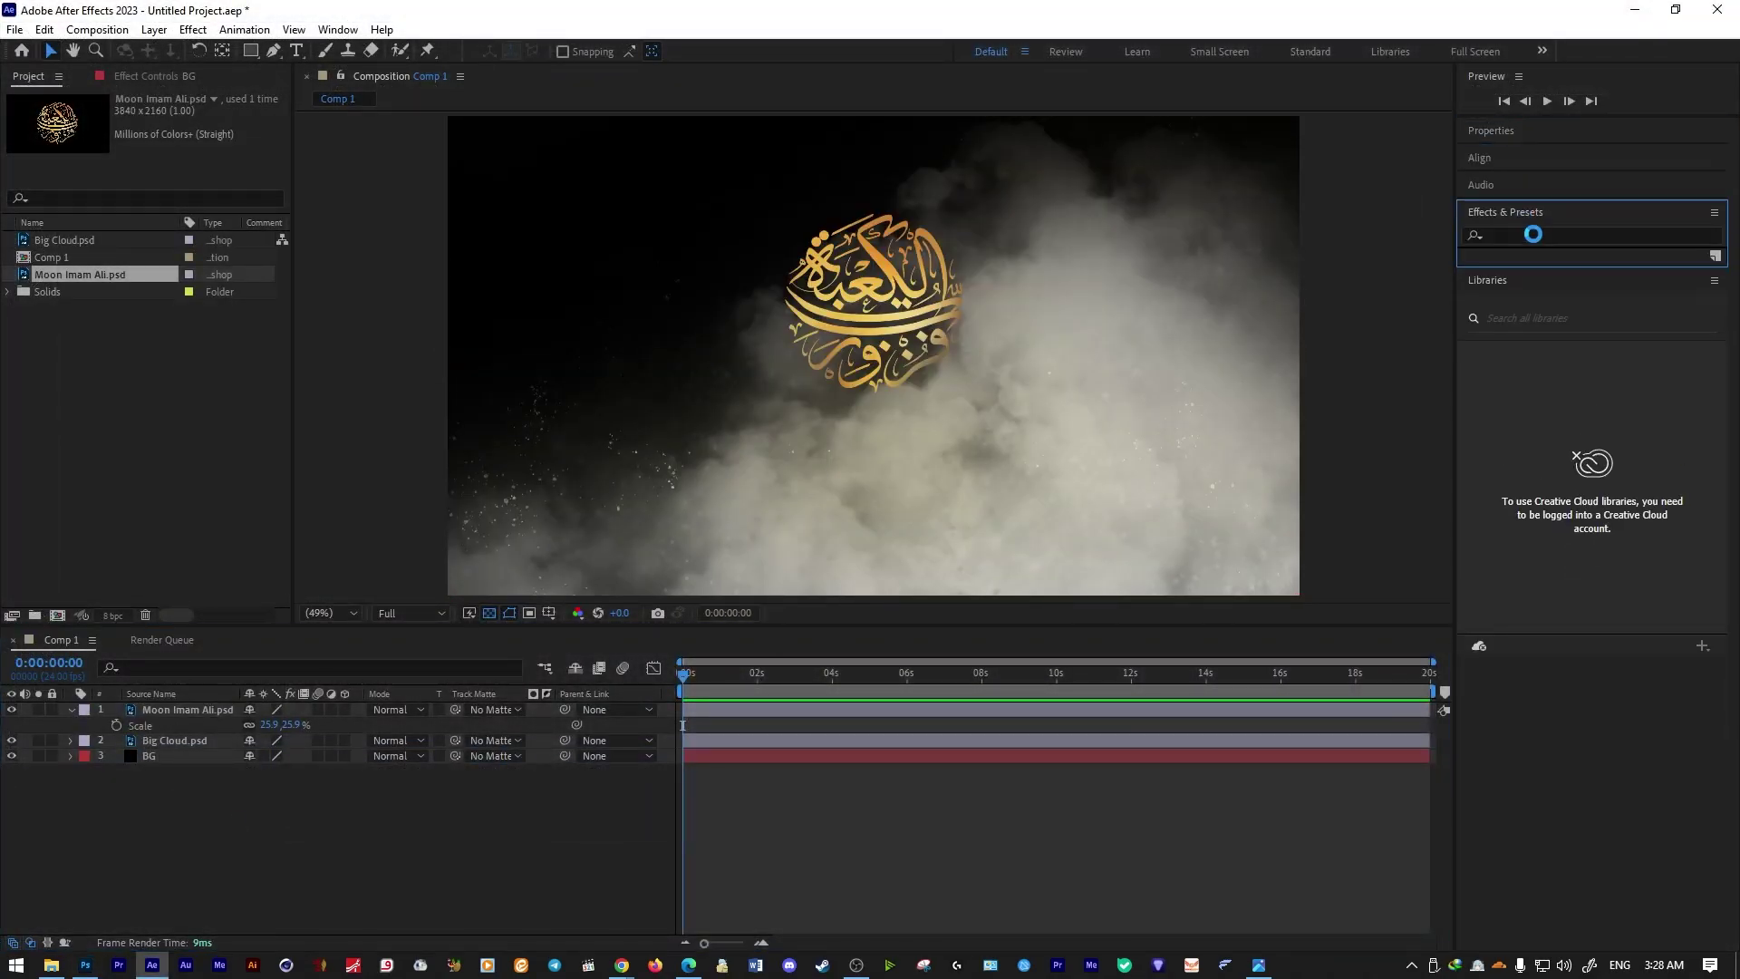
{"action": "left_click_drag", "start_coordinate": [192, 710], "coordinate": [205, 748]}
{"action": "left_click", "coordinate": [167, 758]}
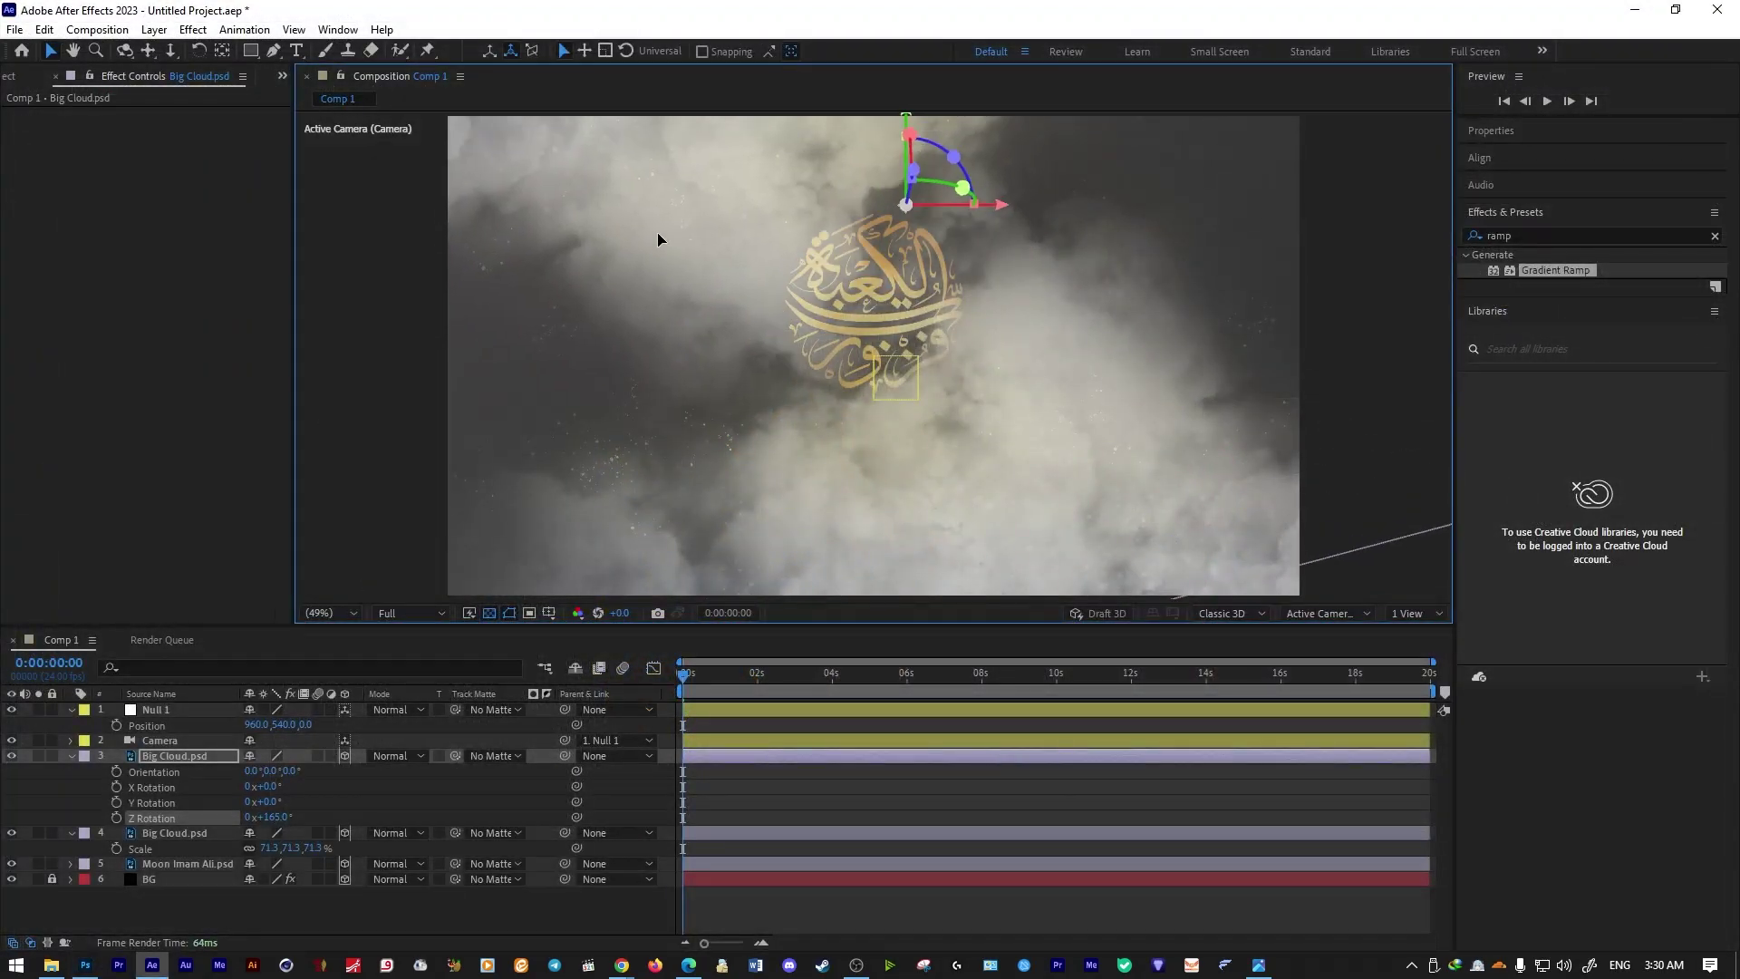
Resize the upper Big Cloud.psd layer, set its Z rotation to 221° and place it over the frame's left side.
{"action": "left_click_drag", "start_coordinate": [318, 777], "coordinate": [353, 778]}
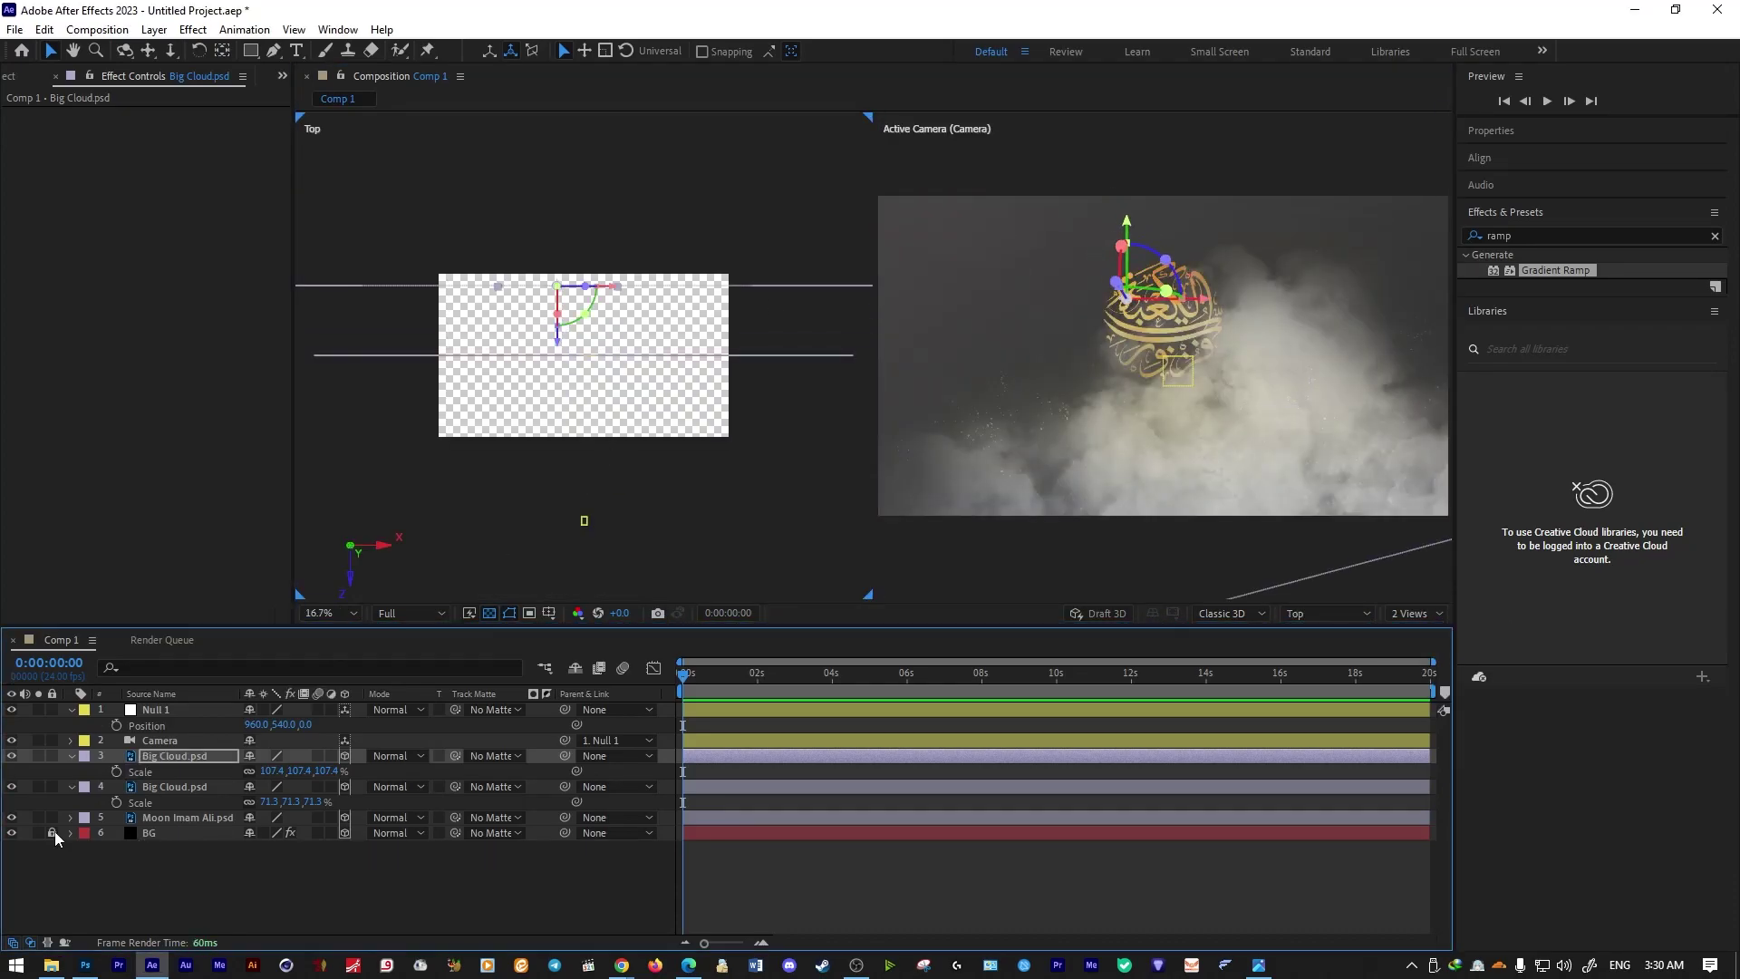
{"action": "left_click", "coordinate": [42, 832]}
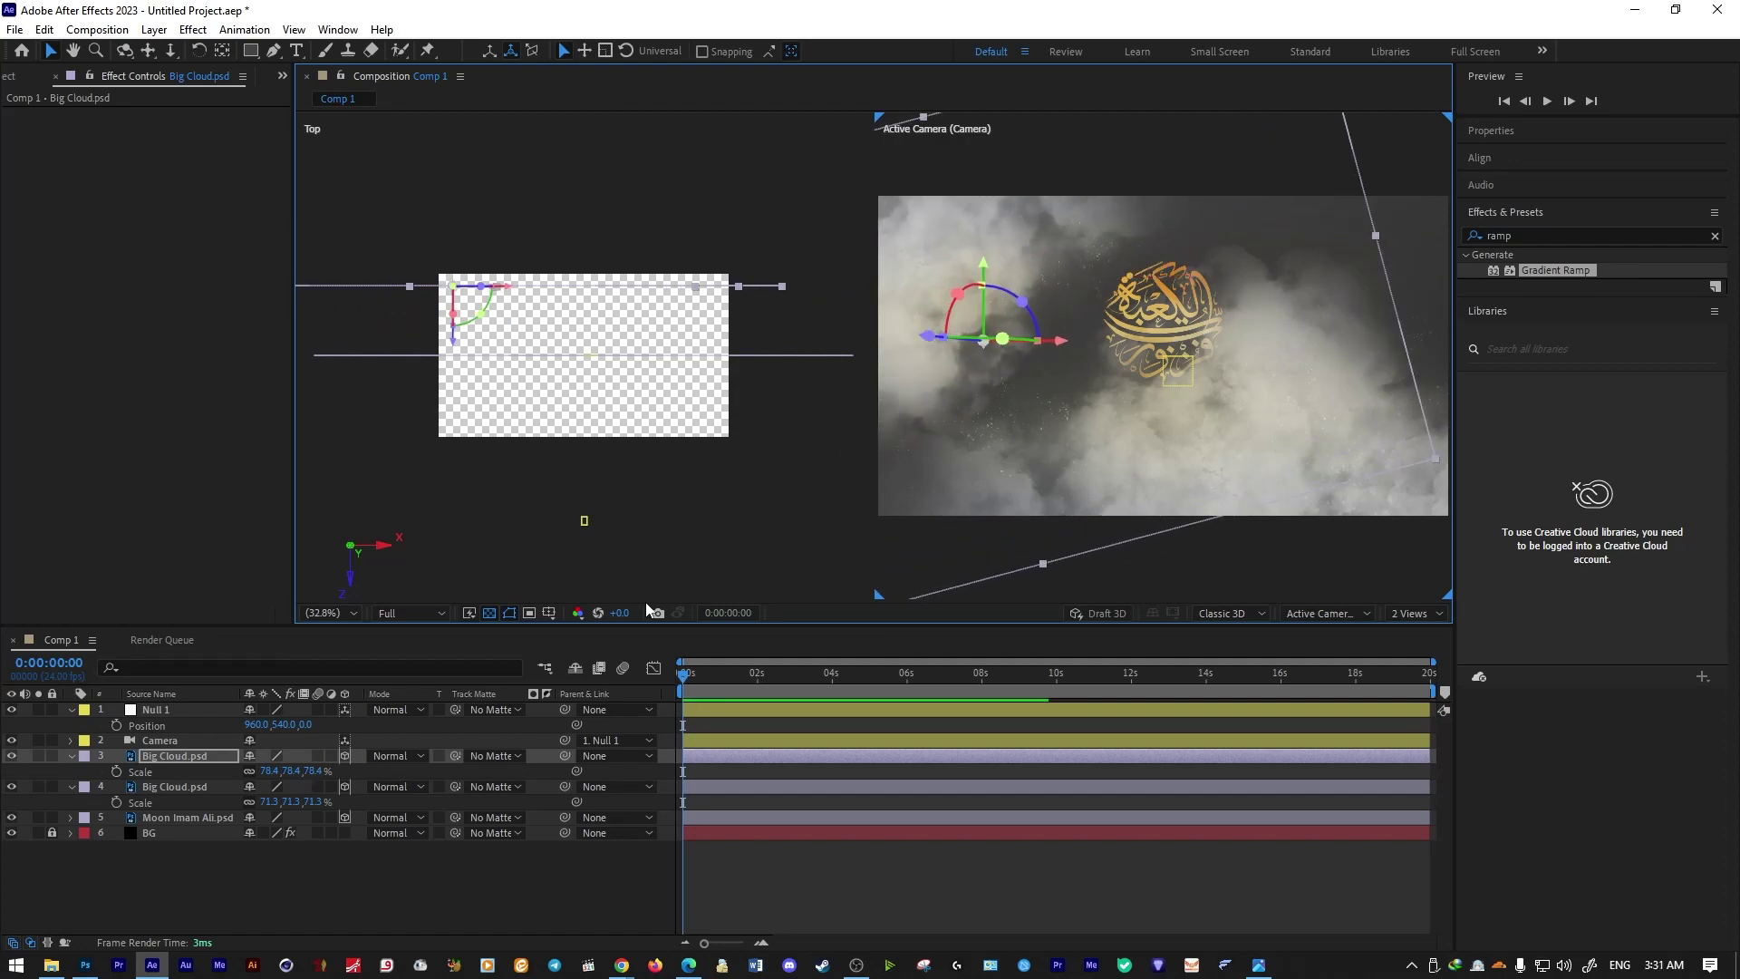
{"action": "key", "text": "r"}
{"action": "left_click_drag", "start_coordinate": [279, 816], "coordinate": [417, 807]}
{"action": "left_click_drag", "start_coordinate": [1244, 280], "coordinate": [952, 365]}
{"action": "left_click", "coordinate": [944, 284]}
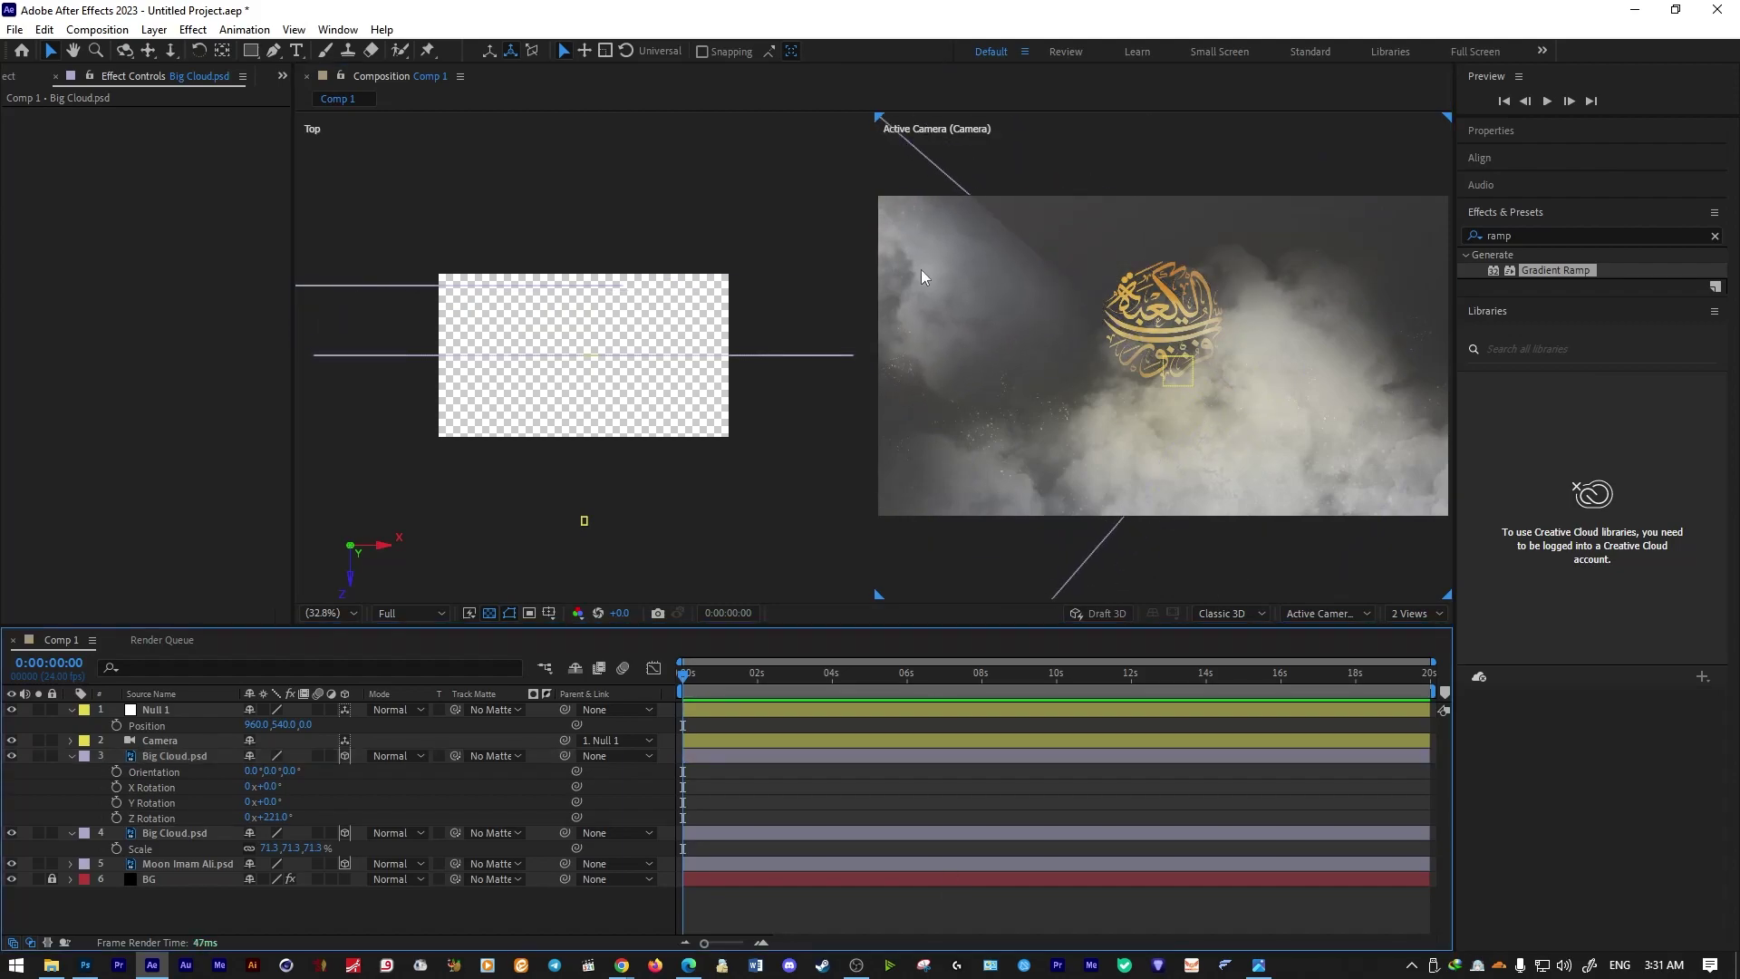
Adjust the upper cloud's Z rotation and move it across to the right side of the frame.
{"action": "left_click", "coordinate": [1279, 258]}
{"action": "left_click_drag", "start_coordinate": [277, 817], "coordinate": [247, 818]}
{"action": "left_click_drag", "start_coordinate": [1008, 263], "coordinate": [1377, 225]}
Duplicate the upper Big Cloud.psd layer and transform the copy.
{"action": "scroll", "coordinate": [1127, 282], "scroll_direction": "down", "scroll_amount": 2}
{"action": "key", "text": "ctrl+d"}
{"action": "right_click", "coordinate": [209, 758]}
{"action": "mouse_move", "coordinate": [272, 298]}
{"action": "left_click", "coordinate": [508, 474]}
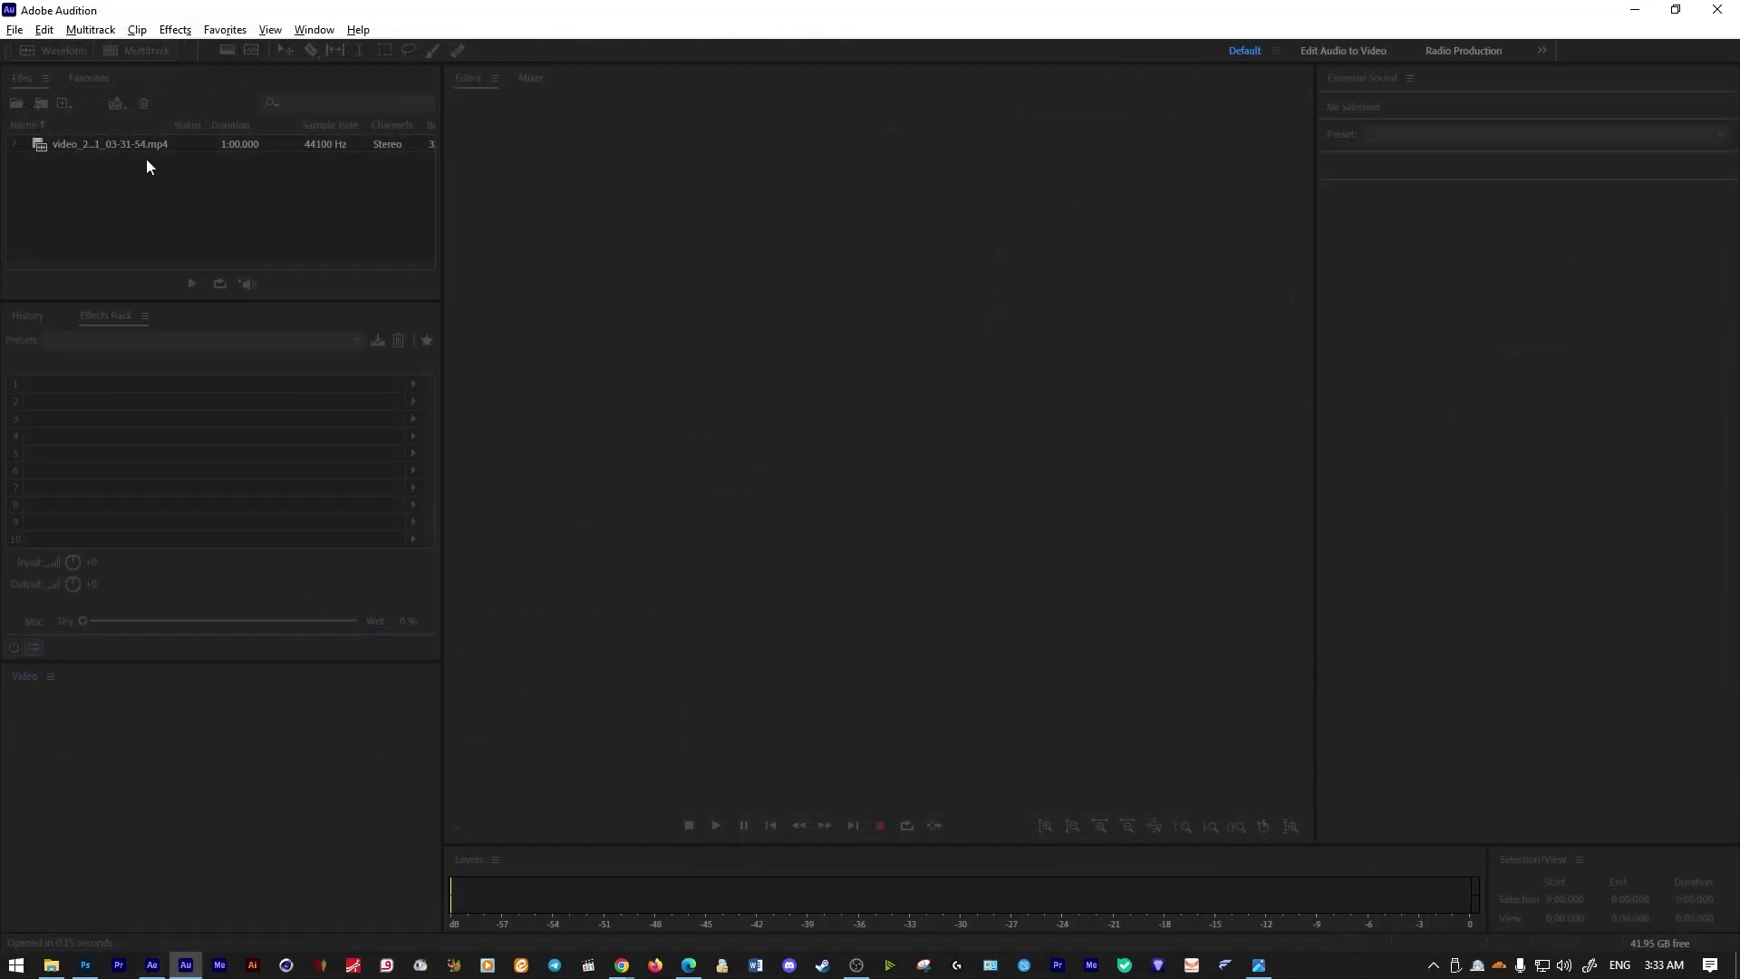
In Audition, place the video's audio on Track 1, split it at about 0:23 and delete the part before the cut.
{"action": "left_click_drag", "start_coordinate": [145, 159], "coordinate": [687, 258]}
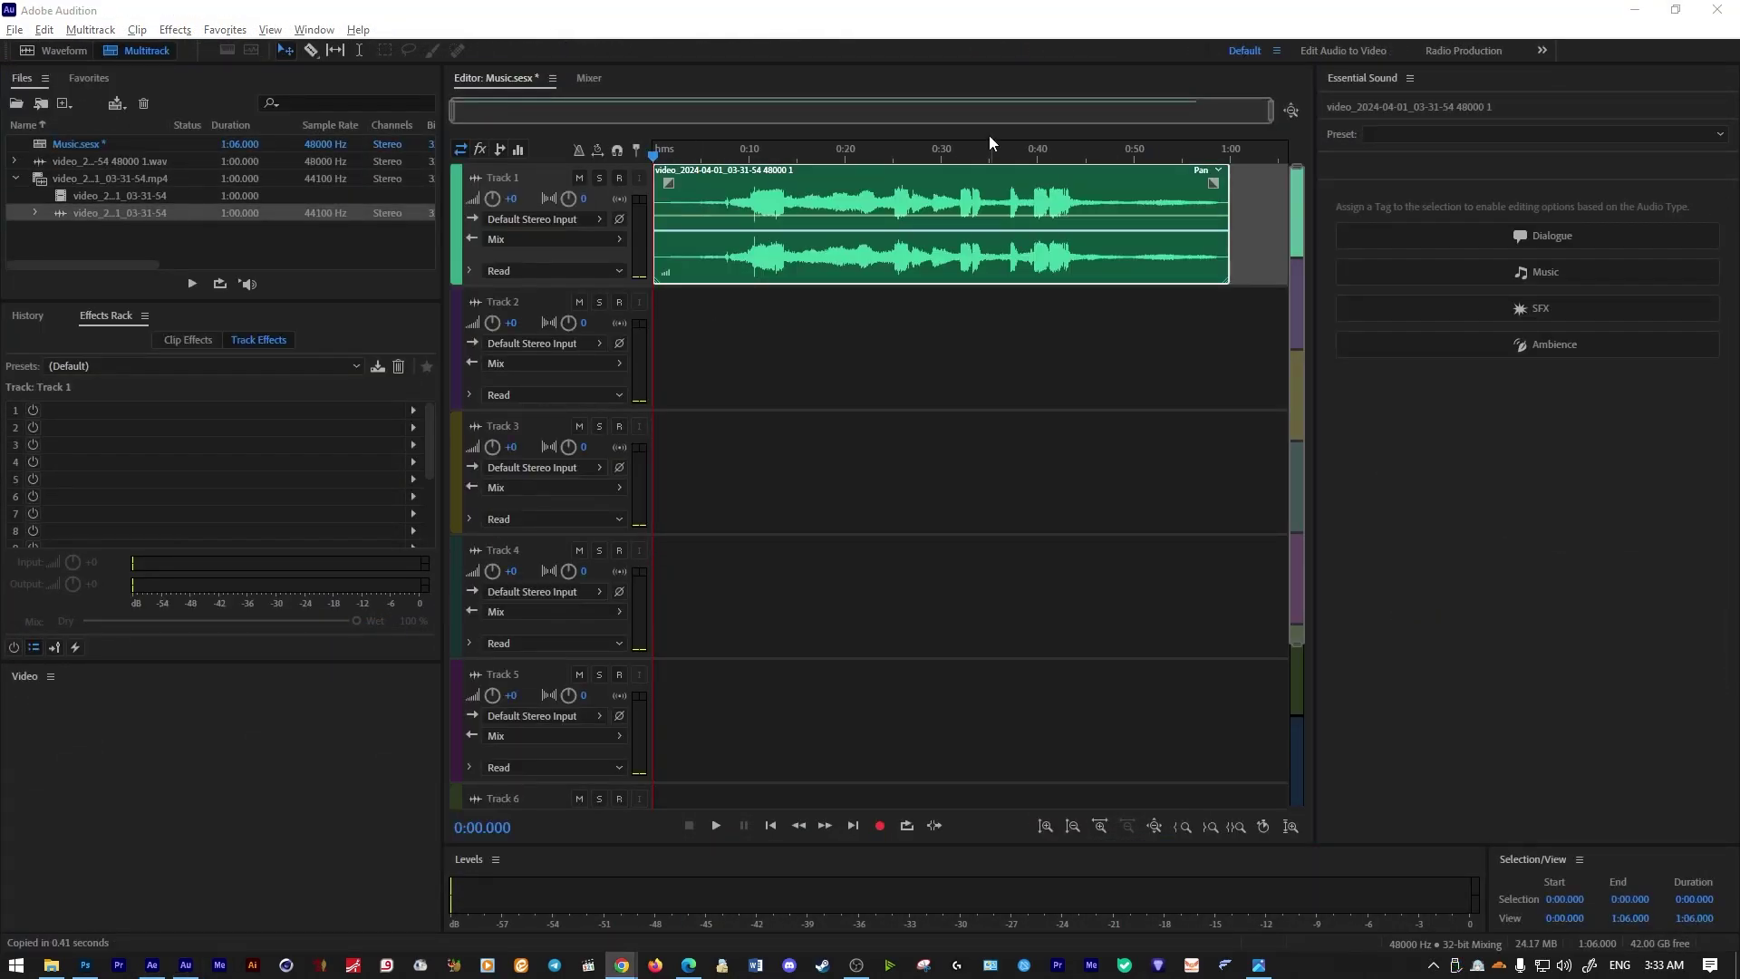
{"action": "left_click", "coordinate": [879, 151]}
{"action": "key", "text": "space"}
{"action": "key", "text": "ctrl+k"}
{"action": "left_click", "coordinate": [792, 194]}
{"action": "key", "text": "Delete"}
Split the Track 1 audio at about 0:31 and delete the section before the cut.
{"action": "scroll", "coordinate": [961, 209], "scroll_direction": "up", "scroll_amount": 2}
{"action": "scroll", "coordinate": [957, 209], "scroll_direction": "up", "scroll_amount": 2}
{"action": "left_click", "coordinate": [898, 194]}
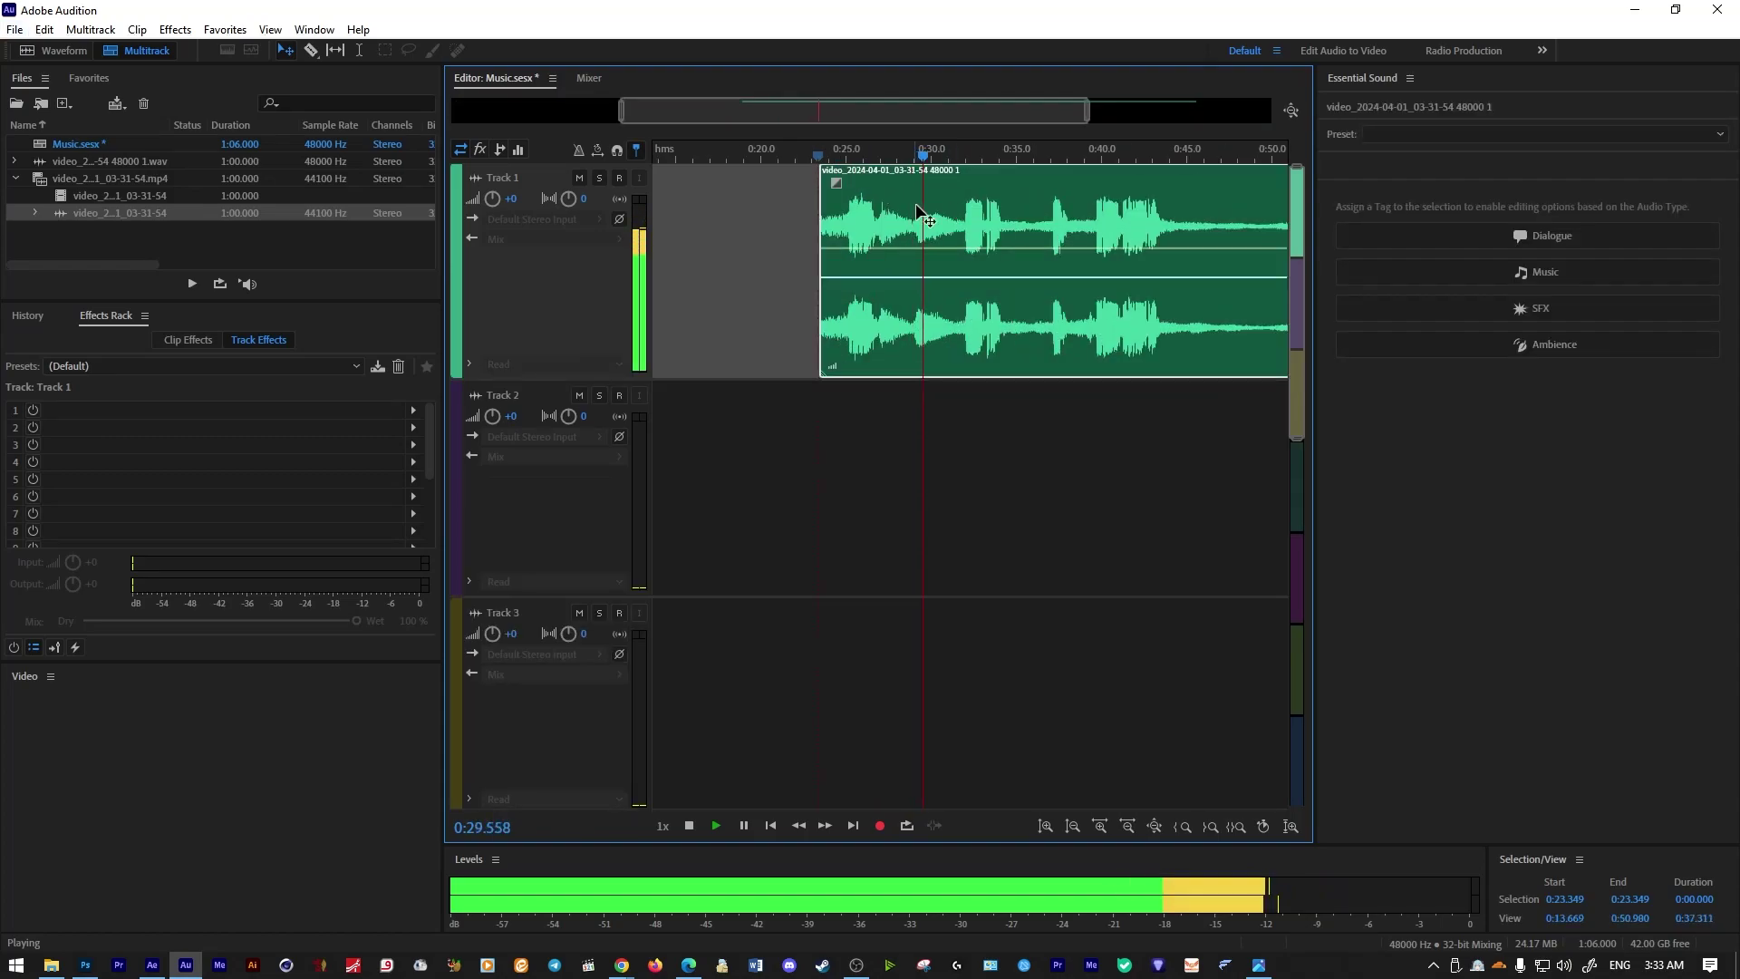
{"action": "key", "text": "v"}
{"action": "scroll", "coordinate": [988, 224], "scroll_direction": "down", "scroll_amount": 4}
{"action": "left_click", "coordinate": [961, 203]}
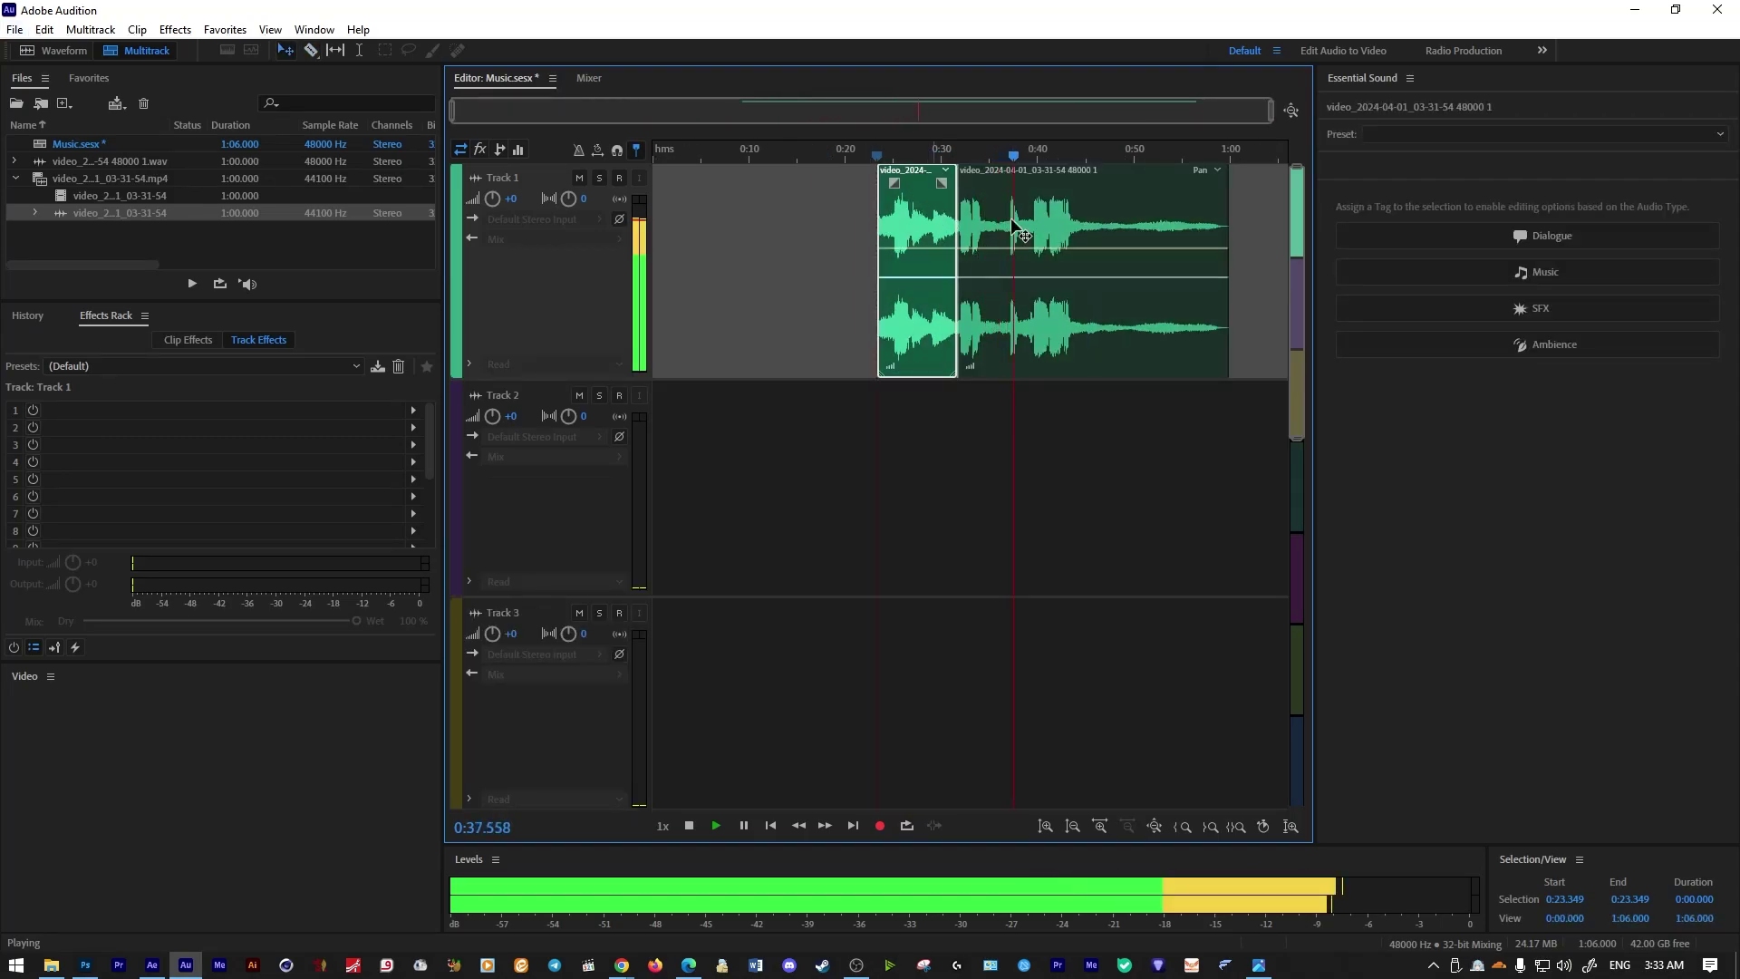
{"action": "key", "text": "Delete"}
Cut out the section between about 0:35 and 0:39 on Track 1 and remove everything after about 0:45.
{"action": "key", "text": "v"}
{"action": "left_click", "coordinate": [1009, 216]}
{"action": "key", "text": "Delete"}
{"action": "left_click", "coordinate": [1092, 218]}
{"action": "key", "text": "Delete"}
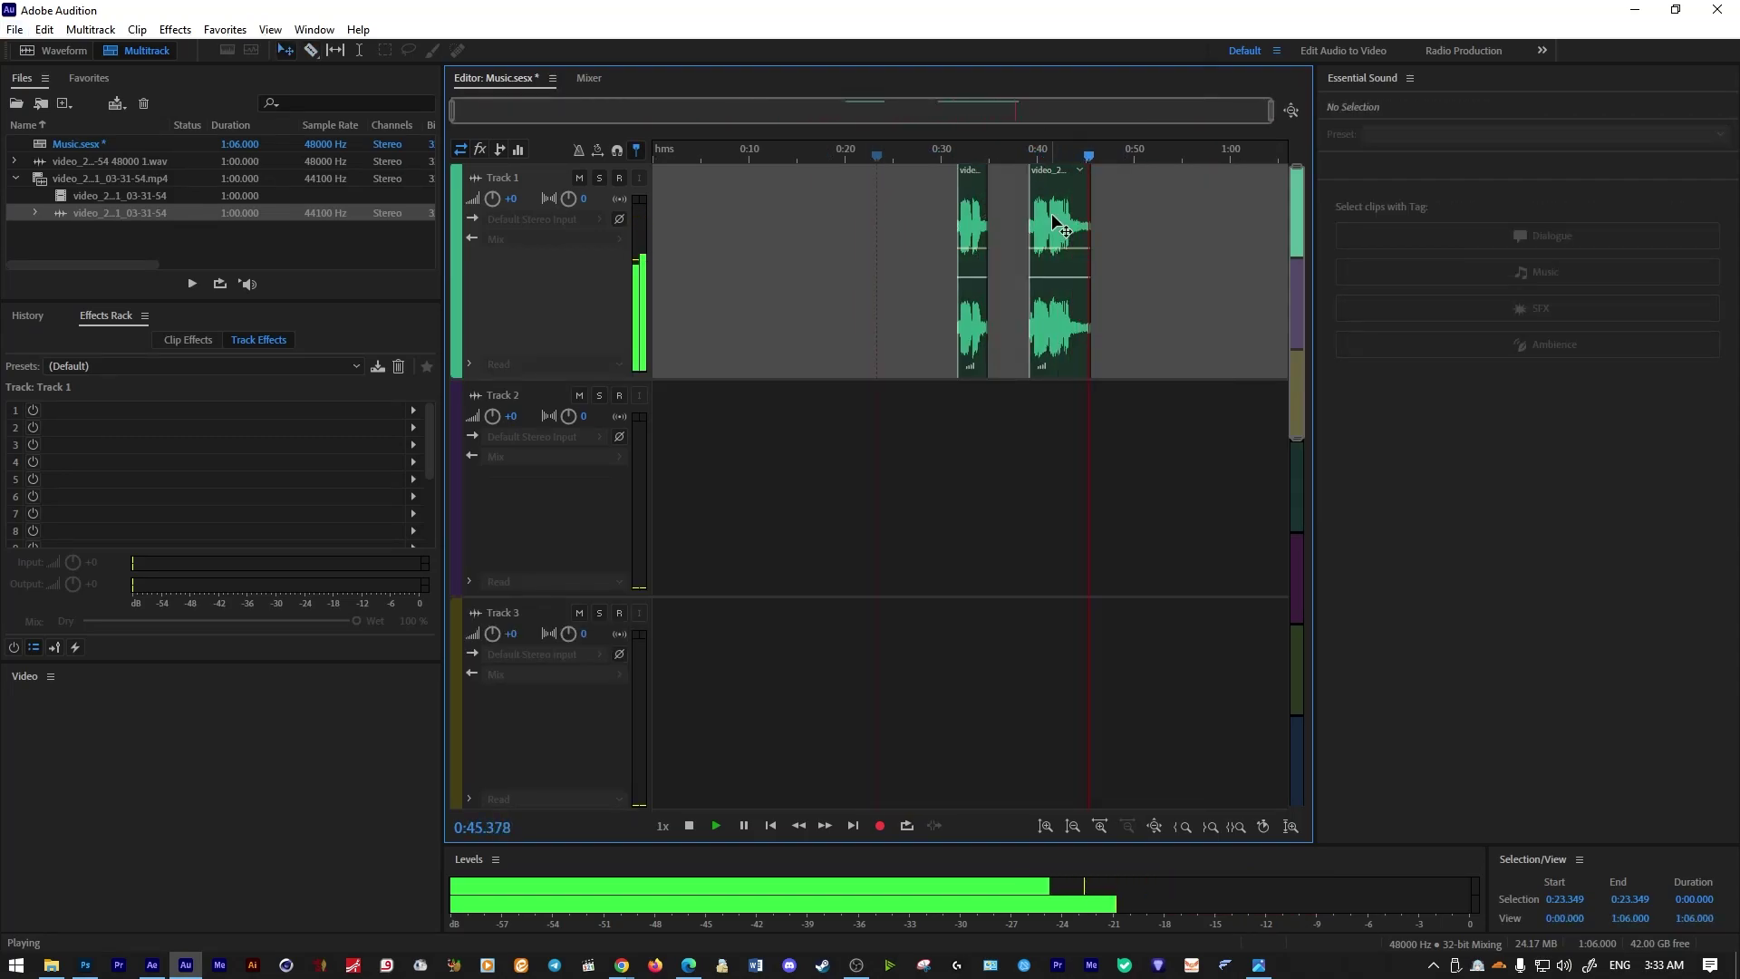
Close the gap between the two remaining audio clips and move them to the start of Track 1.
{"action": "left_click_drag", "start_coordinate": [1057, 221], "coordinate": [1016, 220]}
{"action": "key", "text": "space"}
{"action": "left_click_drag", "start_coordinate": [1015, 216], "coordinate": [710, 216]}
{"action": "left_click", "coordinate": [699, 154]}
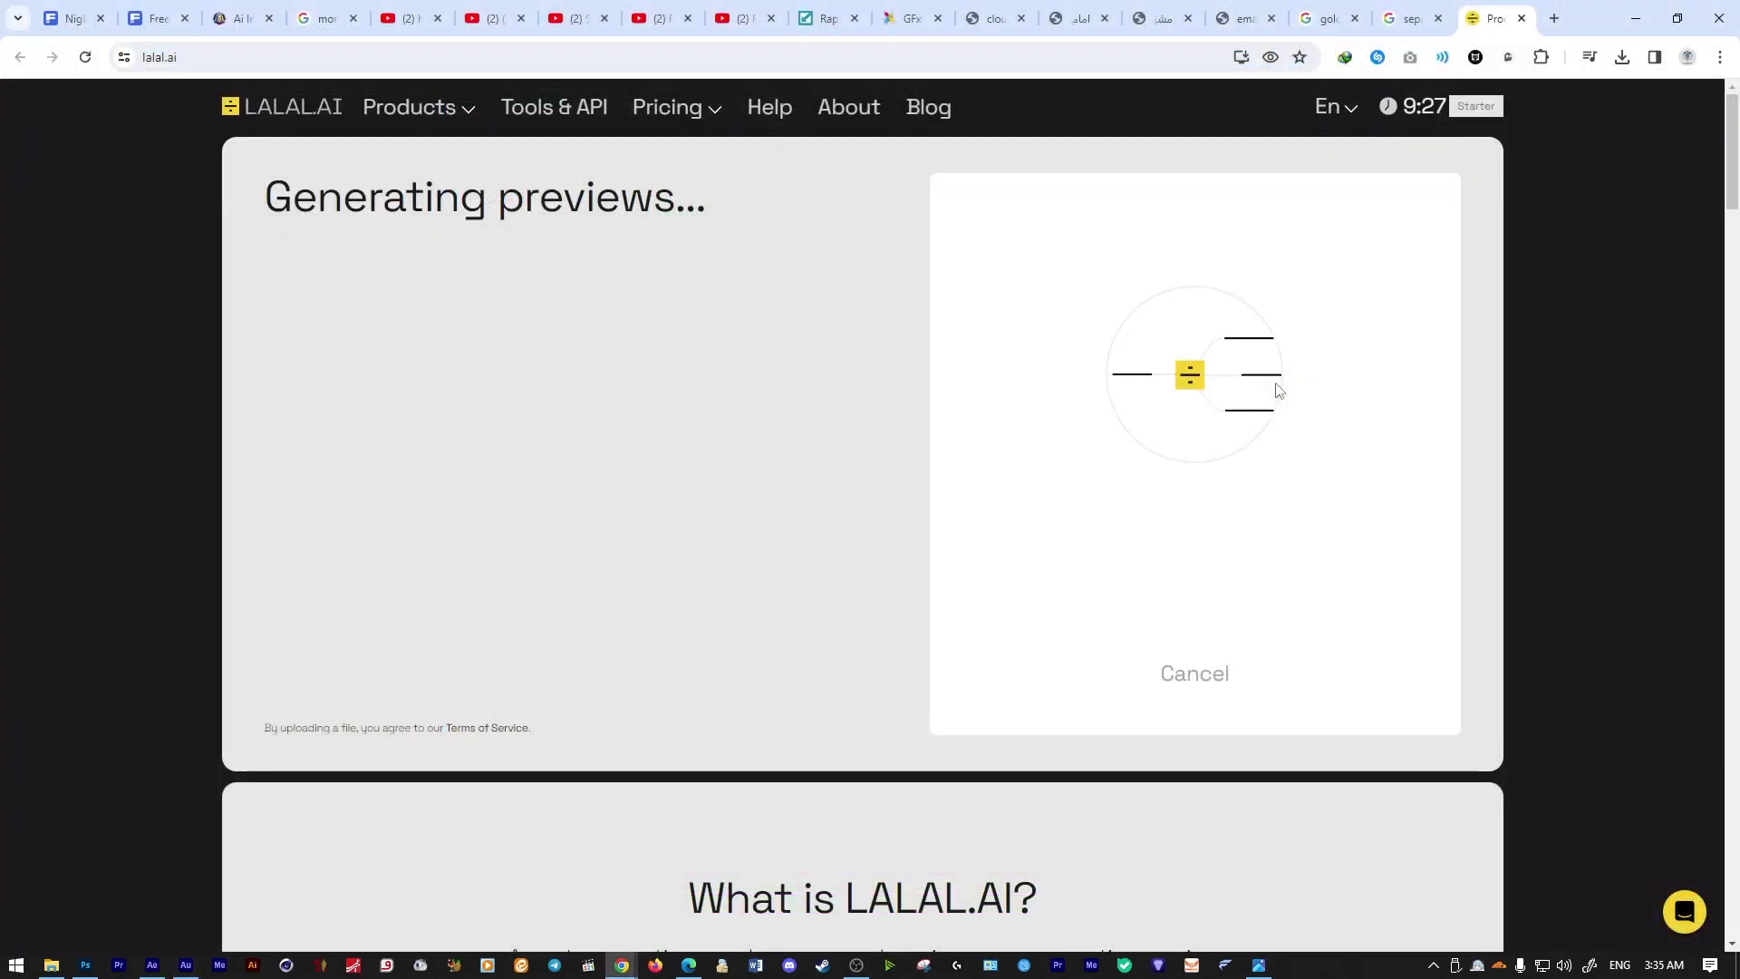
In LALAL.AI, listen to the separated Voice and Noise previews, turning the noise volume down and the voice volume up.
{"action": "left_click", "coordinate": [595, 336]}
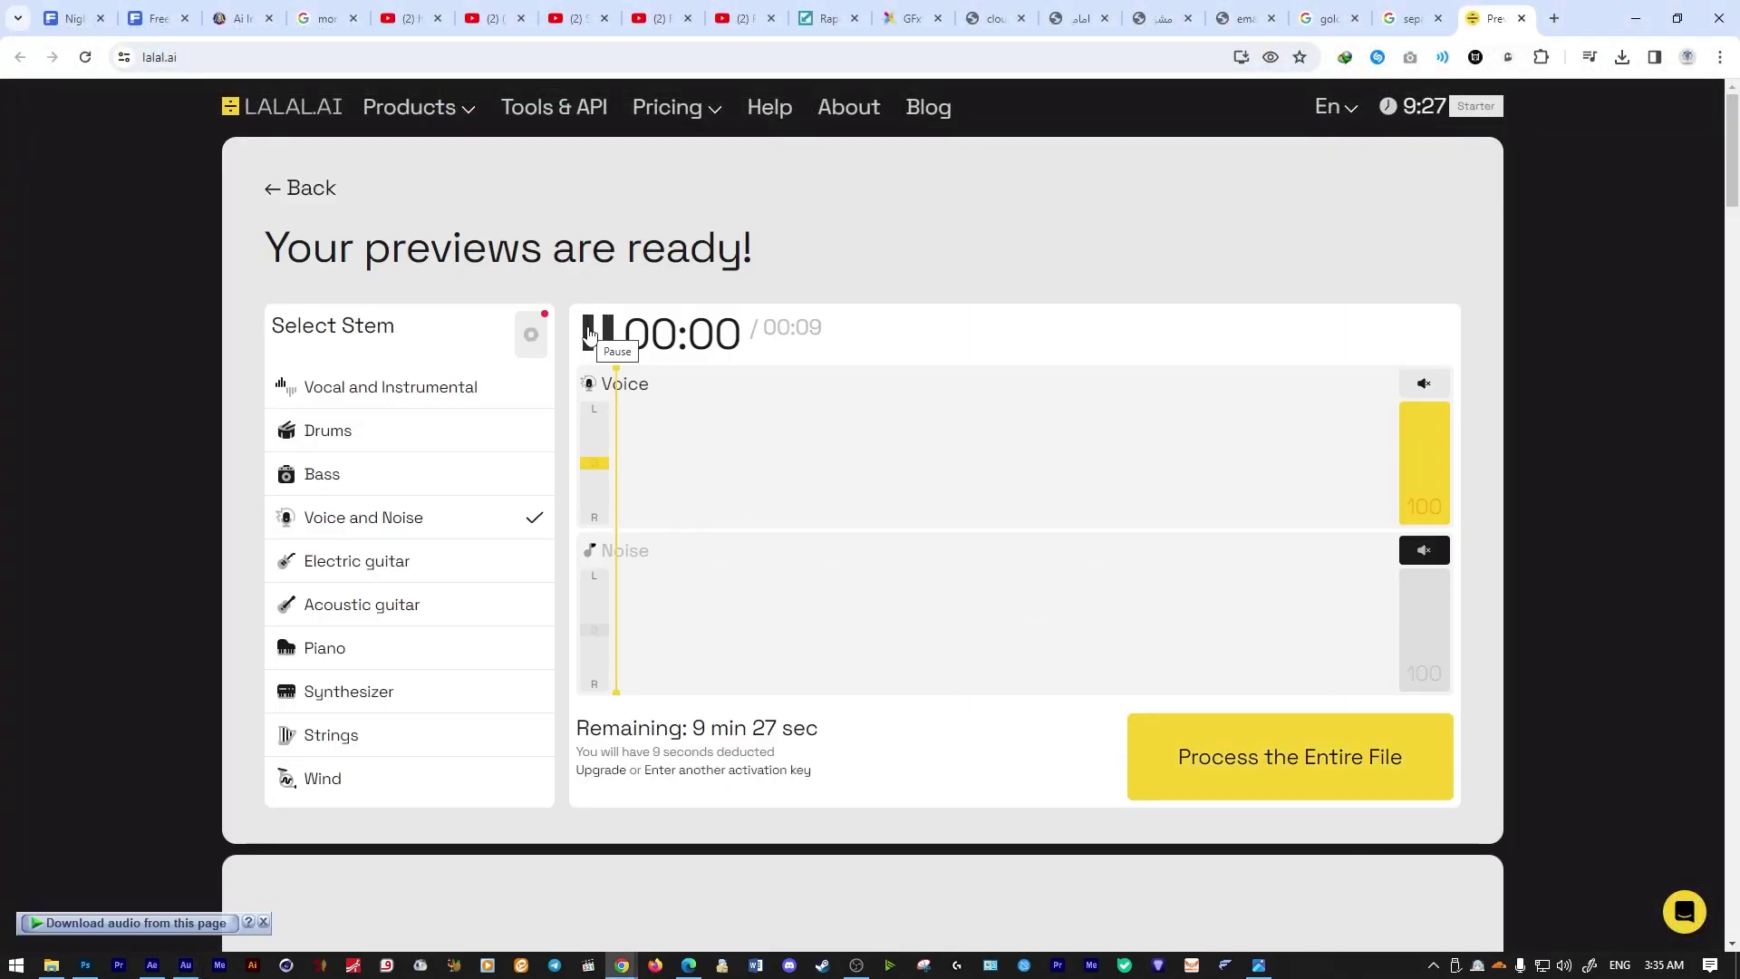
{"action": "left_click", "coordinate": [595, 336]}
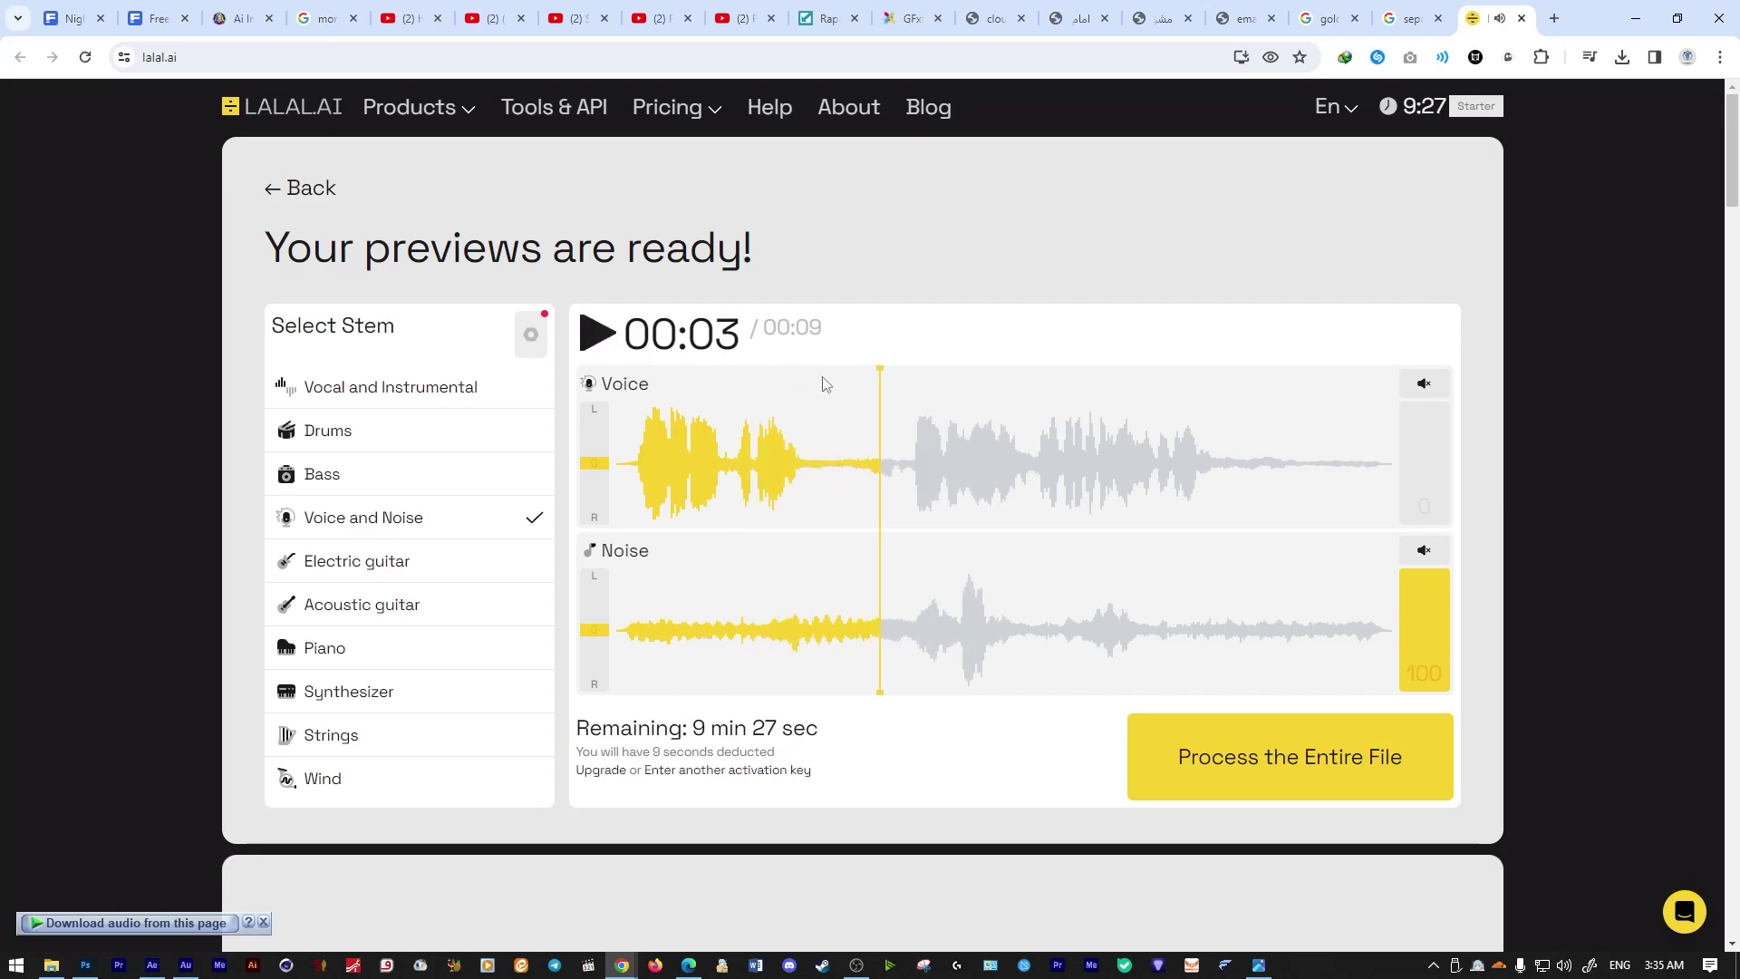
{"action": "left_click_drag", "start_coordinate": [1426, 603], "coordinate": [1428, 730]}
{"action": "left_click_drag", "start_coordinate": [1428, 498], "coordinate": [1441, 339]}
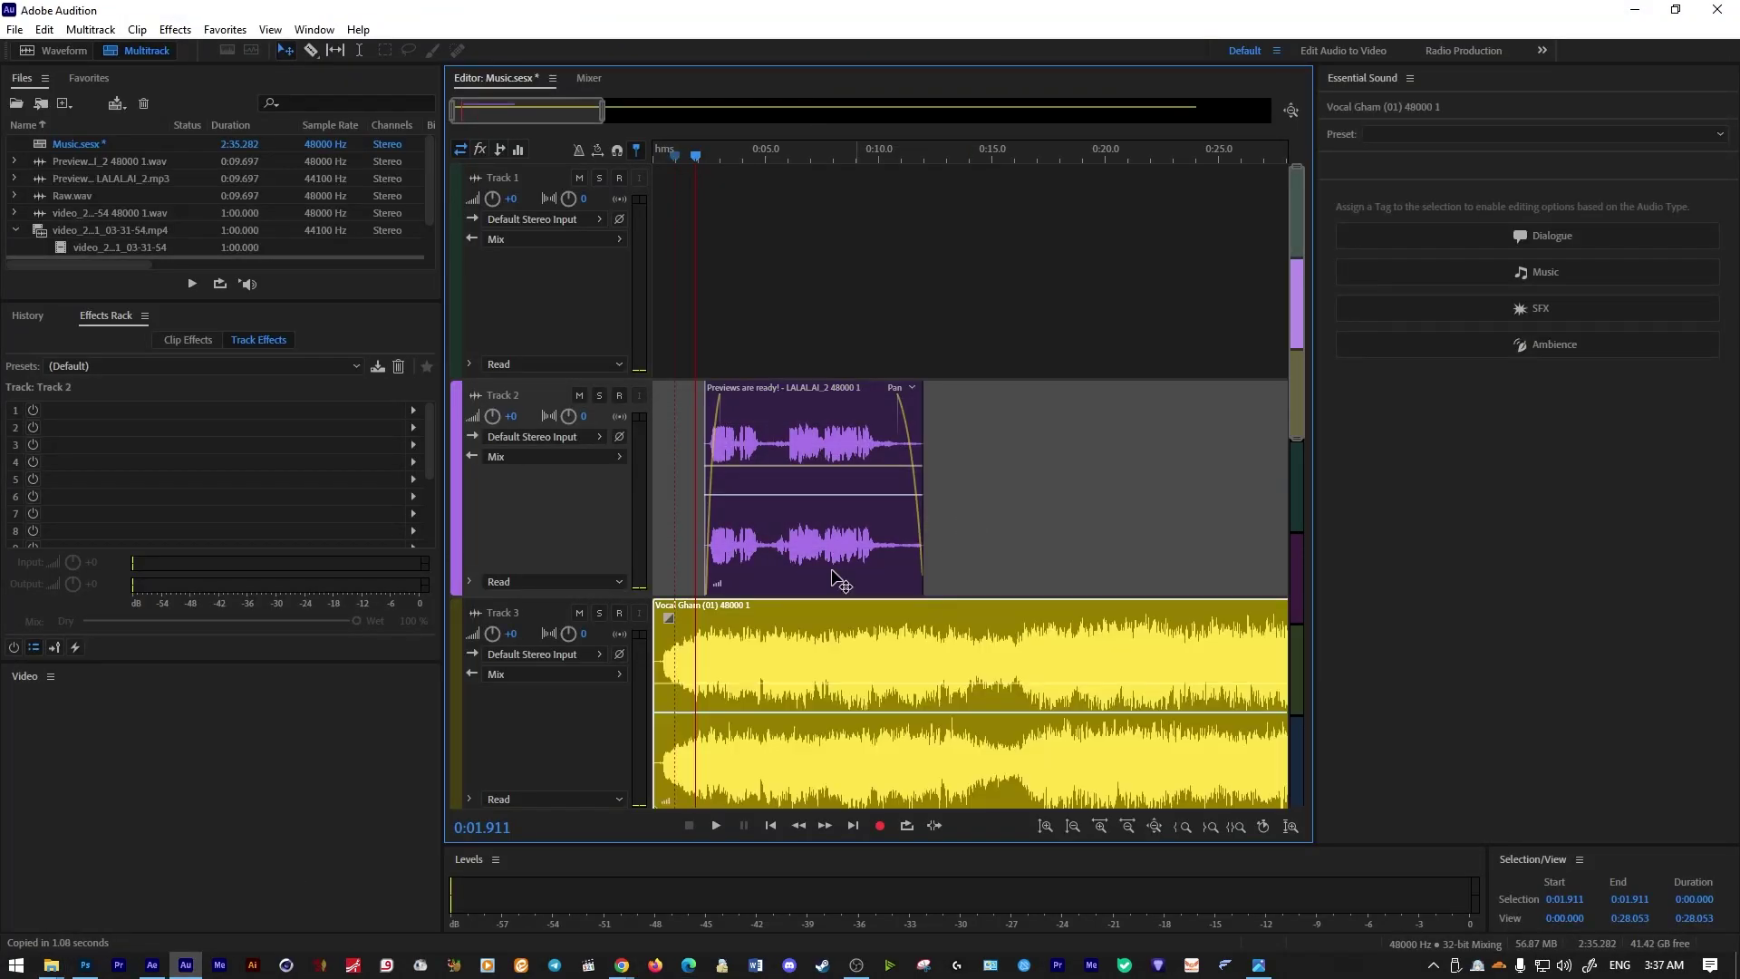
In Audition, move the cleaned voice clip from Track 2 to Track 1 and the Vocal Gham (01) music to Track 2.
{"action": "left_click", "coordinate": [832, 579]}
{"action": "scroll", "coordinate": [833, 580], "scroll_direction": "down", "scroll_amount": 5}
{"action": "right_click", "coordinate": [1018, 645]}
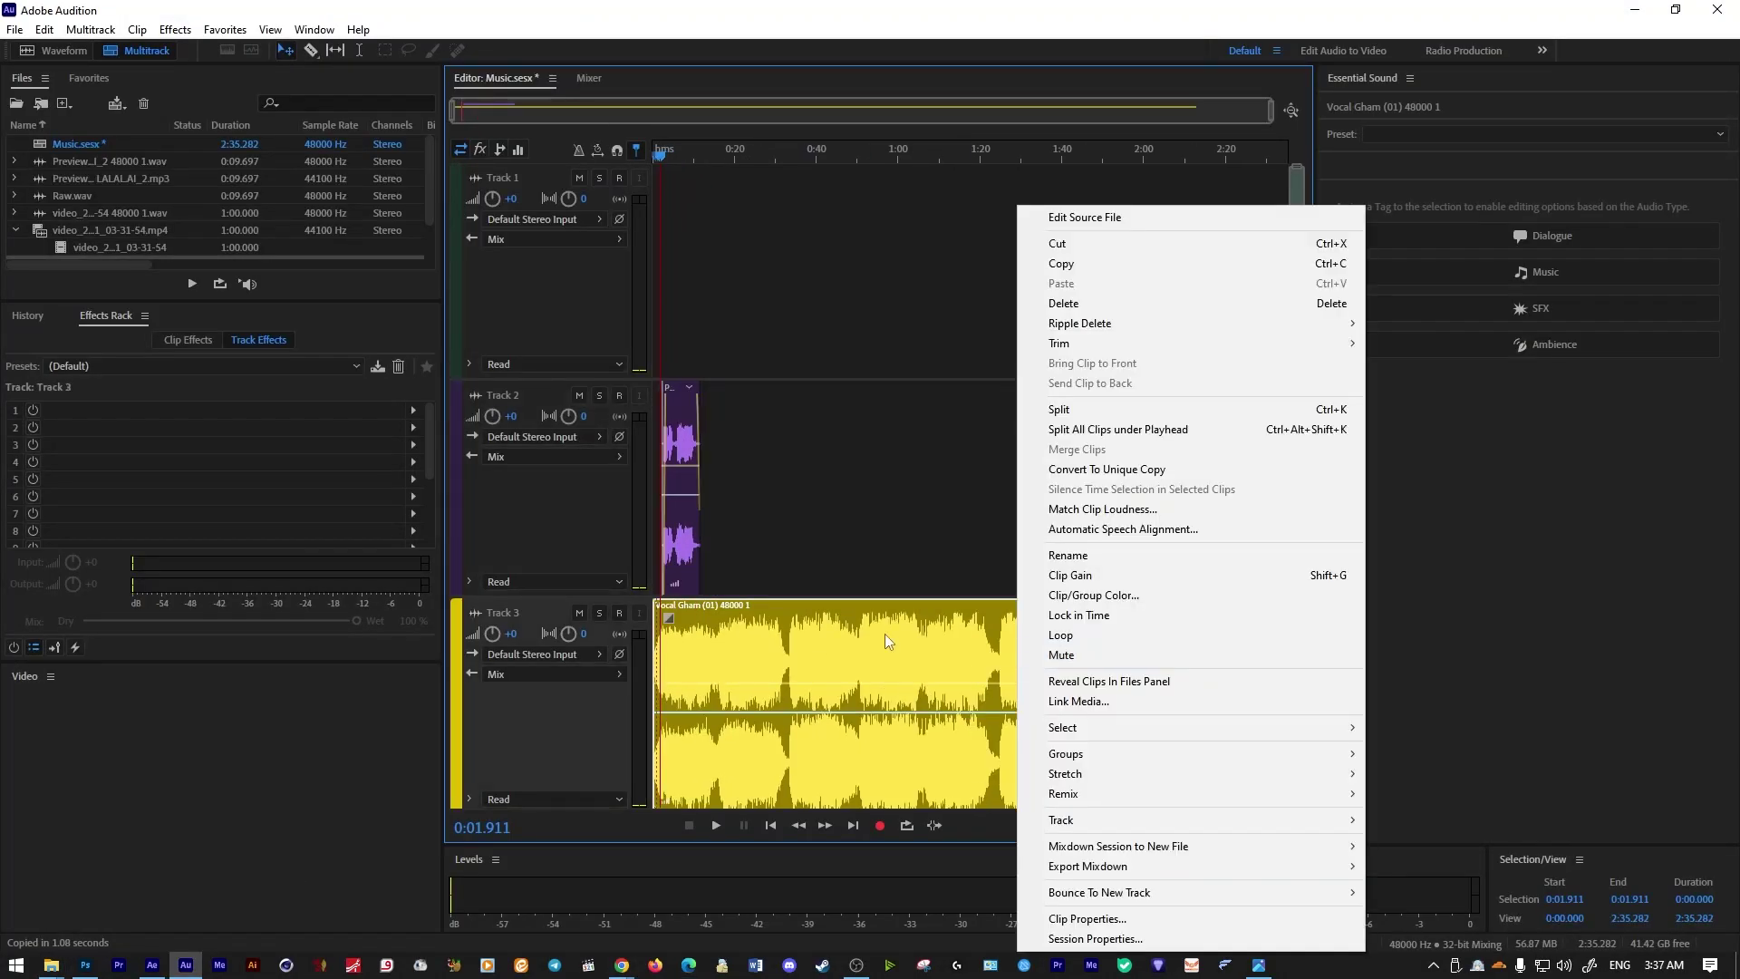
{"action": "left_click_drag", "start_coordinate": [682, 489], "coordinate": [671, 272]}
{"action": "left_click_drag", "start_coordinate": [726, 698], "coordinate": [726, 490]}
Enable Remix for the Vocal Gham (01) music clip on Track 2.
{"action": "right_click", "coordinate": [1123, 490]}
{"action": "mouse_move", "coordinate": [1315, 794]}
{"action": "left_click", "coordinate": [1528, 794]}
{"action": "left_click", "coordinate": [1495, 793]}
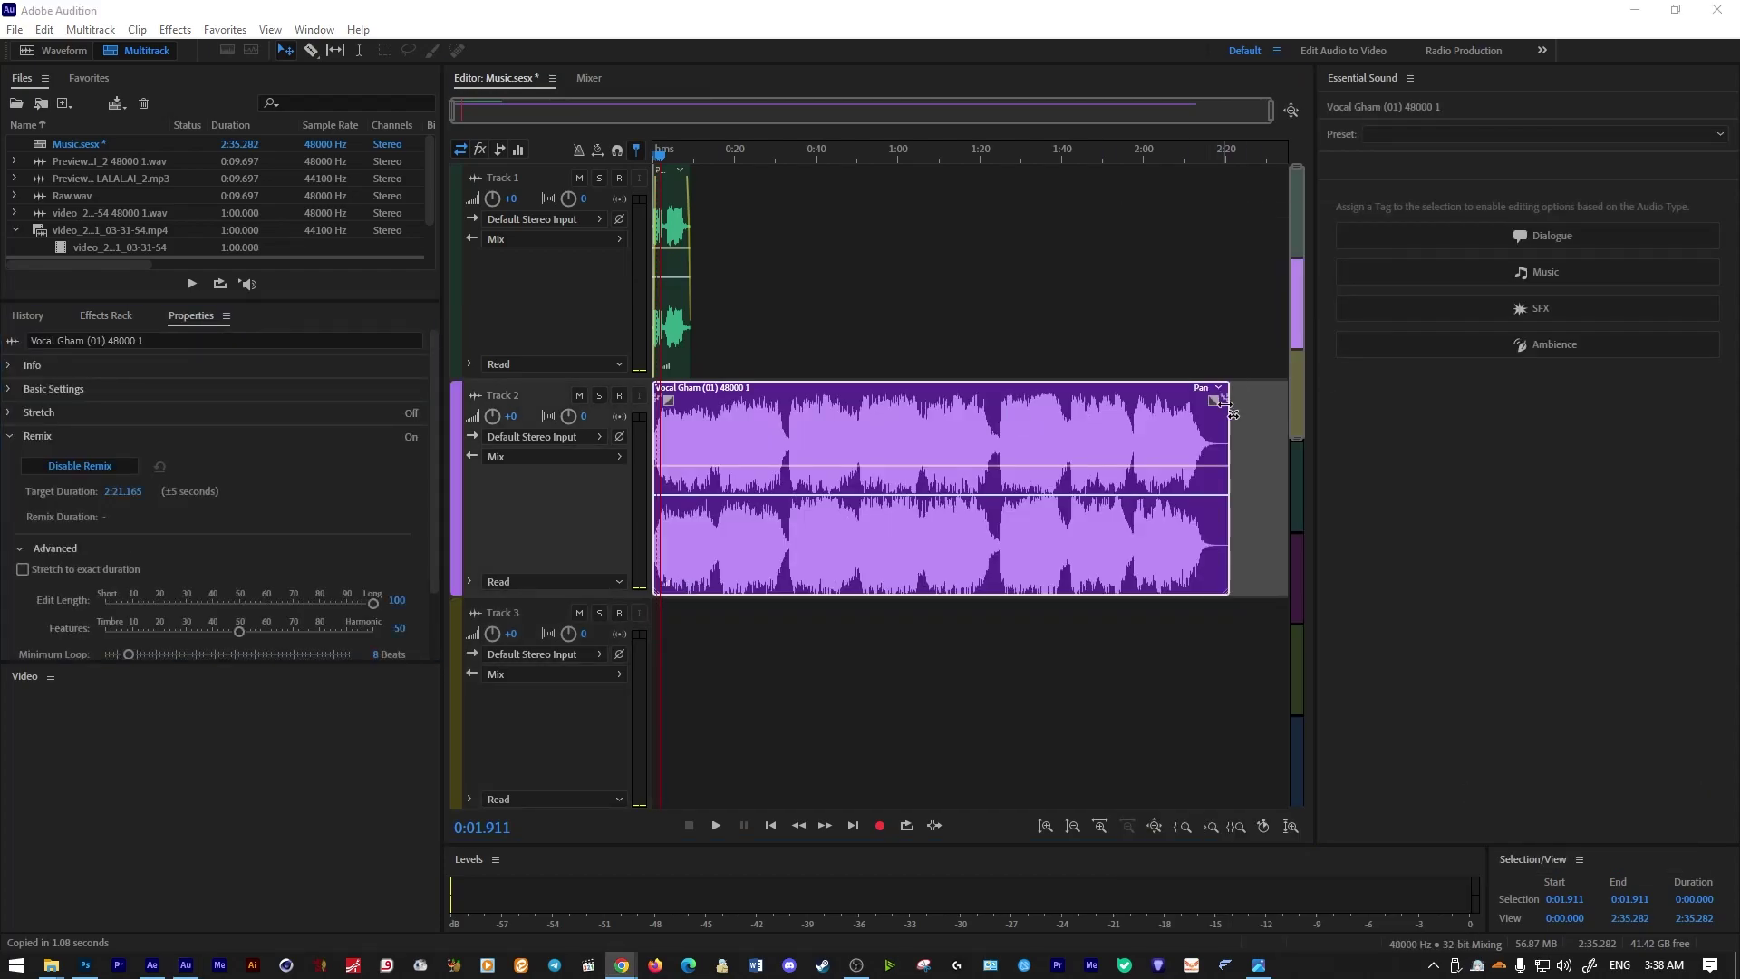
Shorten the remixed music to a fraction of its length, shift the voice clip slightly forward and play the mix.
{"action": "left_click_drag", "start_coordinate": [1225, 400], "coordinate": [694, 392]}
{"action": "scroll", "coordinate": [671, 399], "scroll_direction": "up", "scroll_amount": 7}
{"action": "left_click_drag", "start_coordinate": [1240, 427], "coordinate": [1018, 413]}
{"action": "left_click_drag", "start_coordinate": [657, 174], "coordinate": [707, 175]}
{"action": "key", "text": "space"}
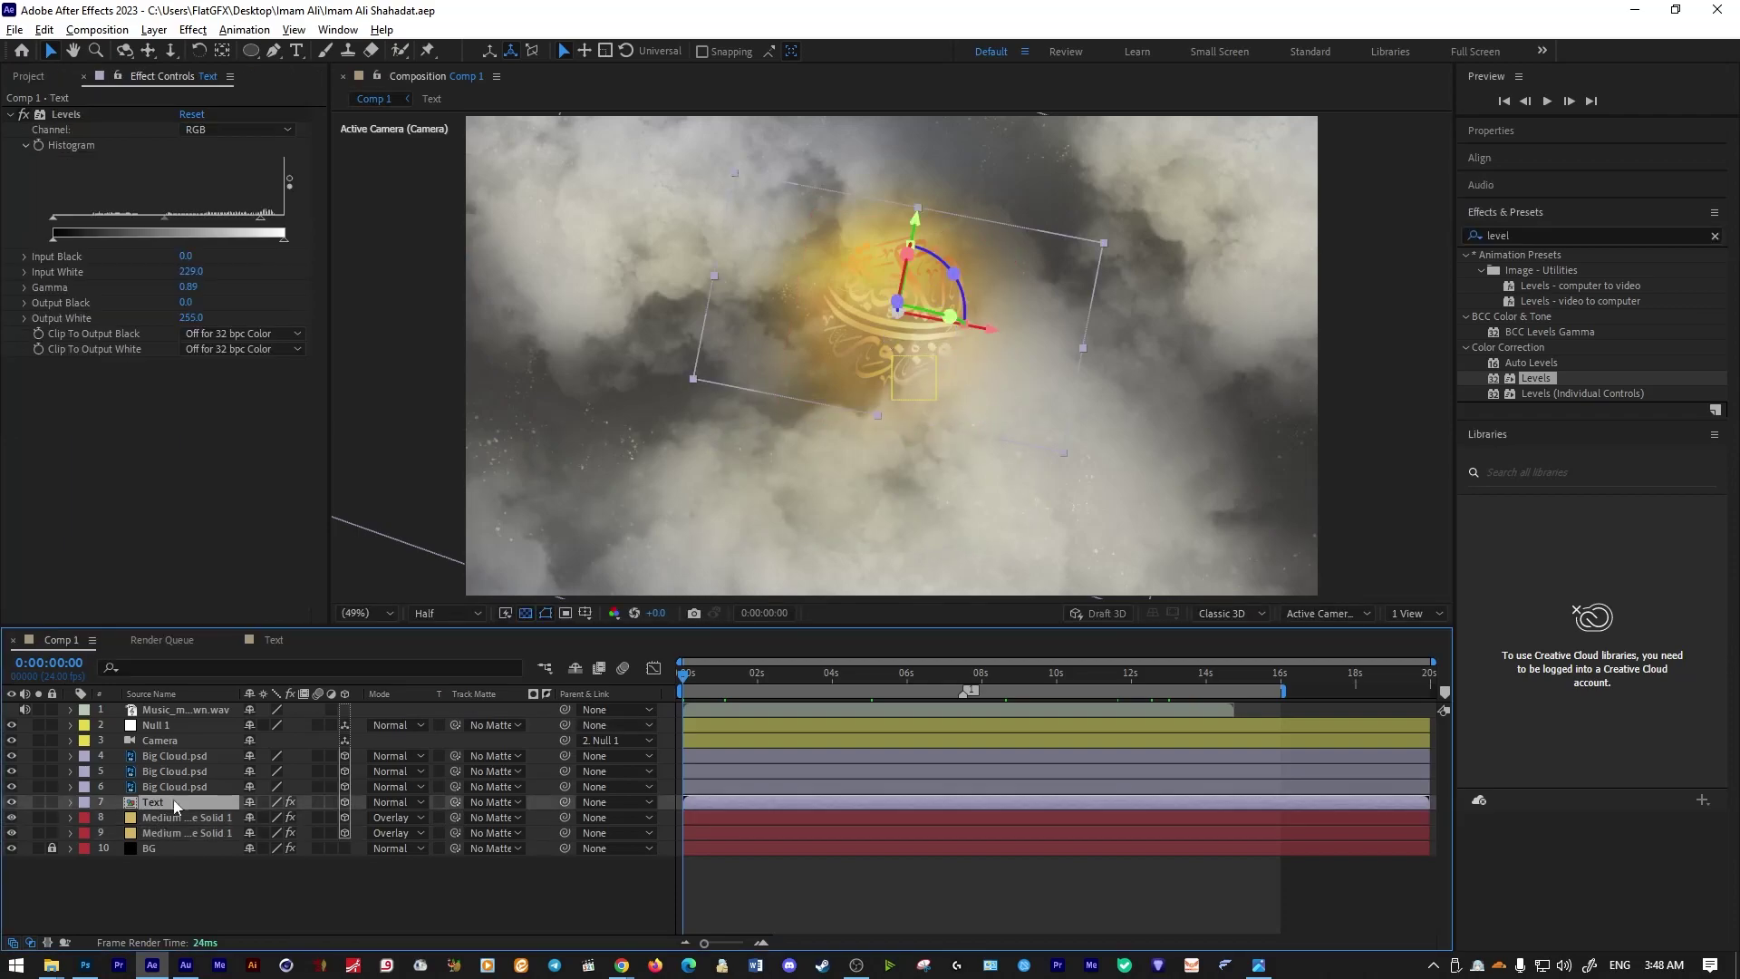
In After Effects, add a Drop Shadow with distance 0 and greatly increased softness to the Text layer, preview it and save the project.
{"action": "type", "text": "drop"}
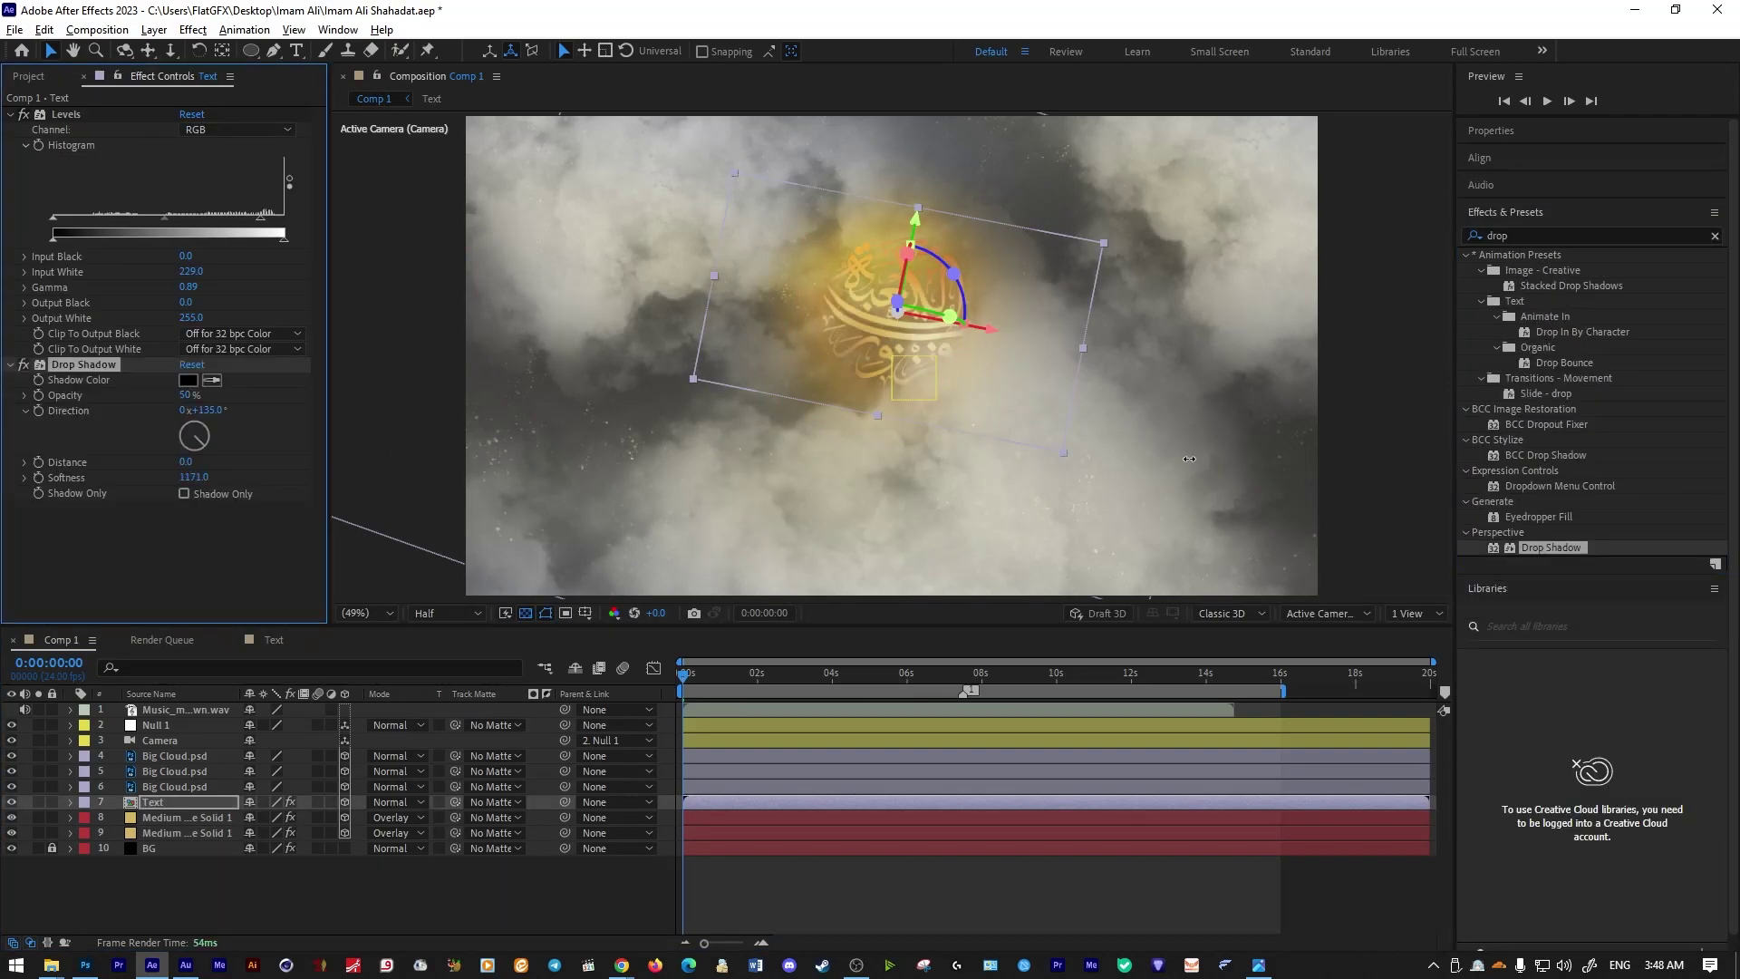
{"action": "left_click_drag", "start_coordinate": [205, 477], "coordinate": [601, 478]}
{"action": "left_click_drag", "start_coordinate": [686, 675], "coordinate": [1147, 672]}
{"action": "left_click", "coordinate": [753, 893]}
{"action": "key", "text": "ctrl+s"}
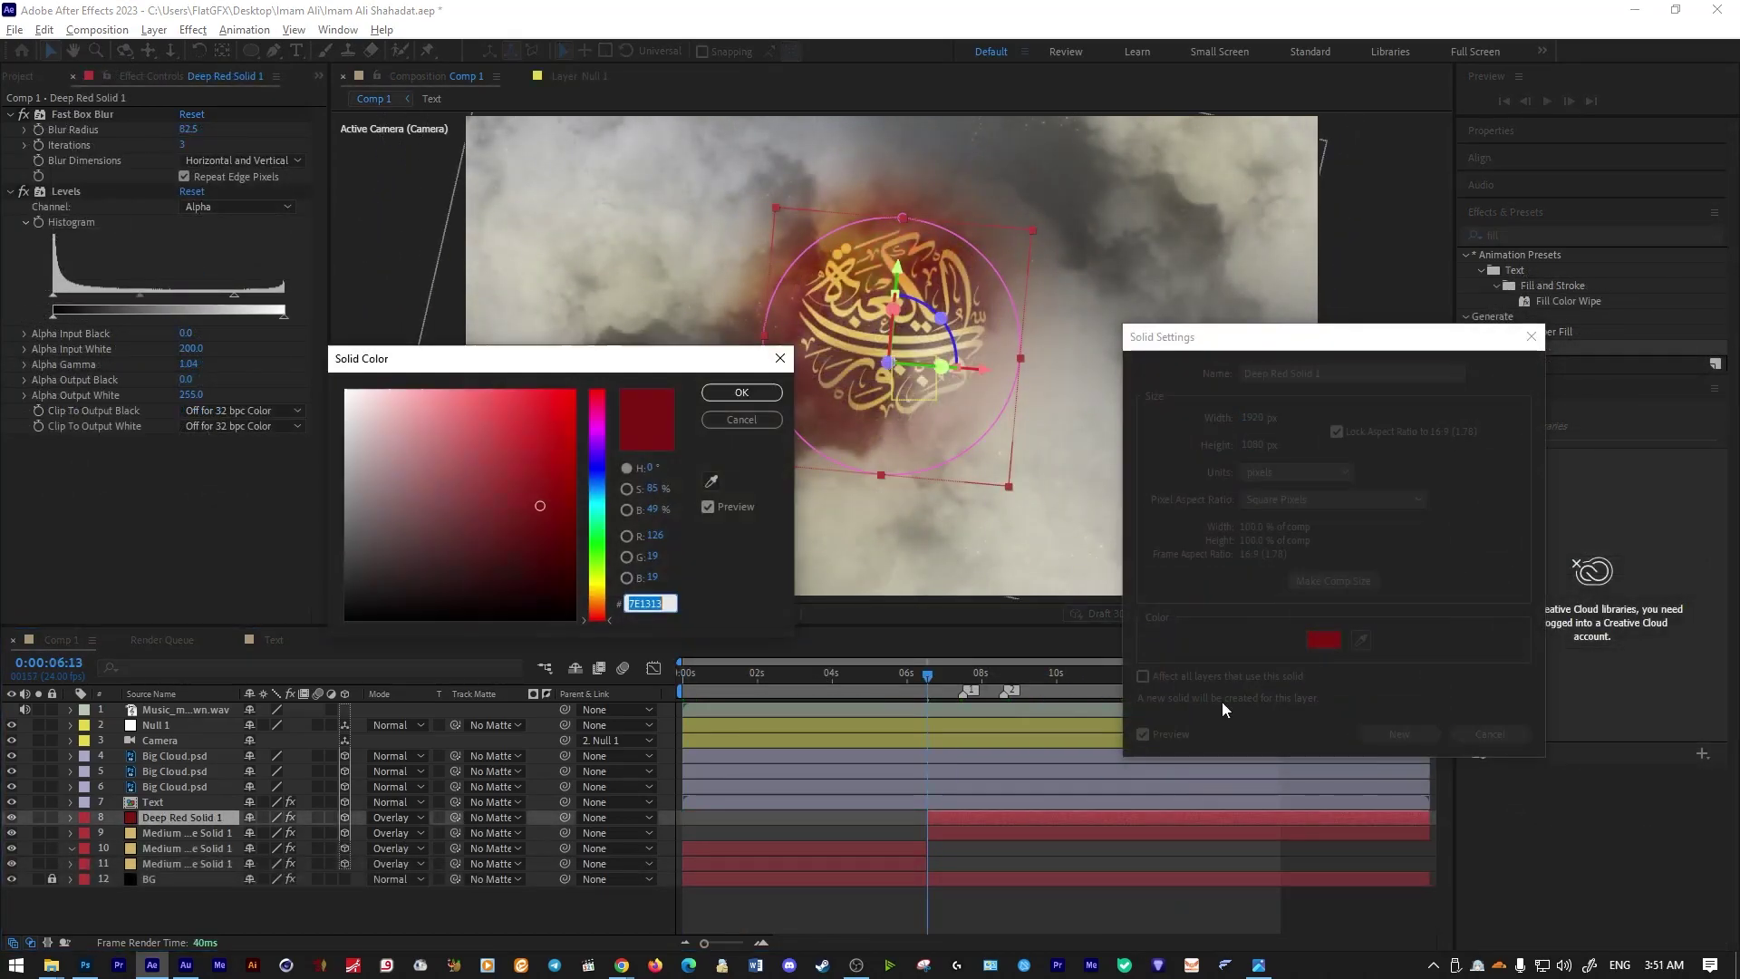
Accept the solid colour 7E1313 and apply CC Ball Action with scatter 63 to the top deep red solid.
{"action": "key", "text": "Return"}
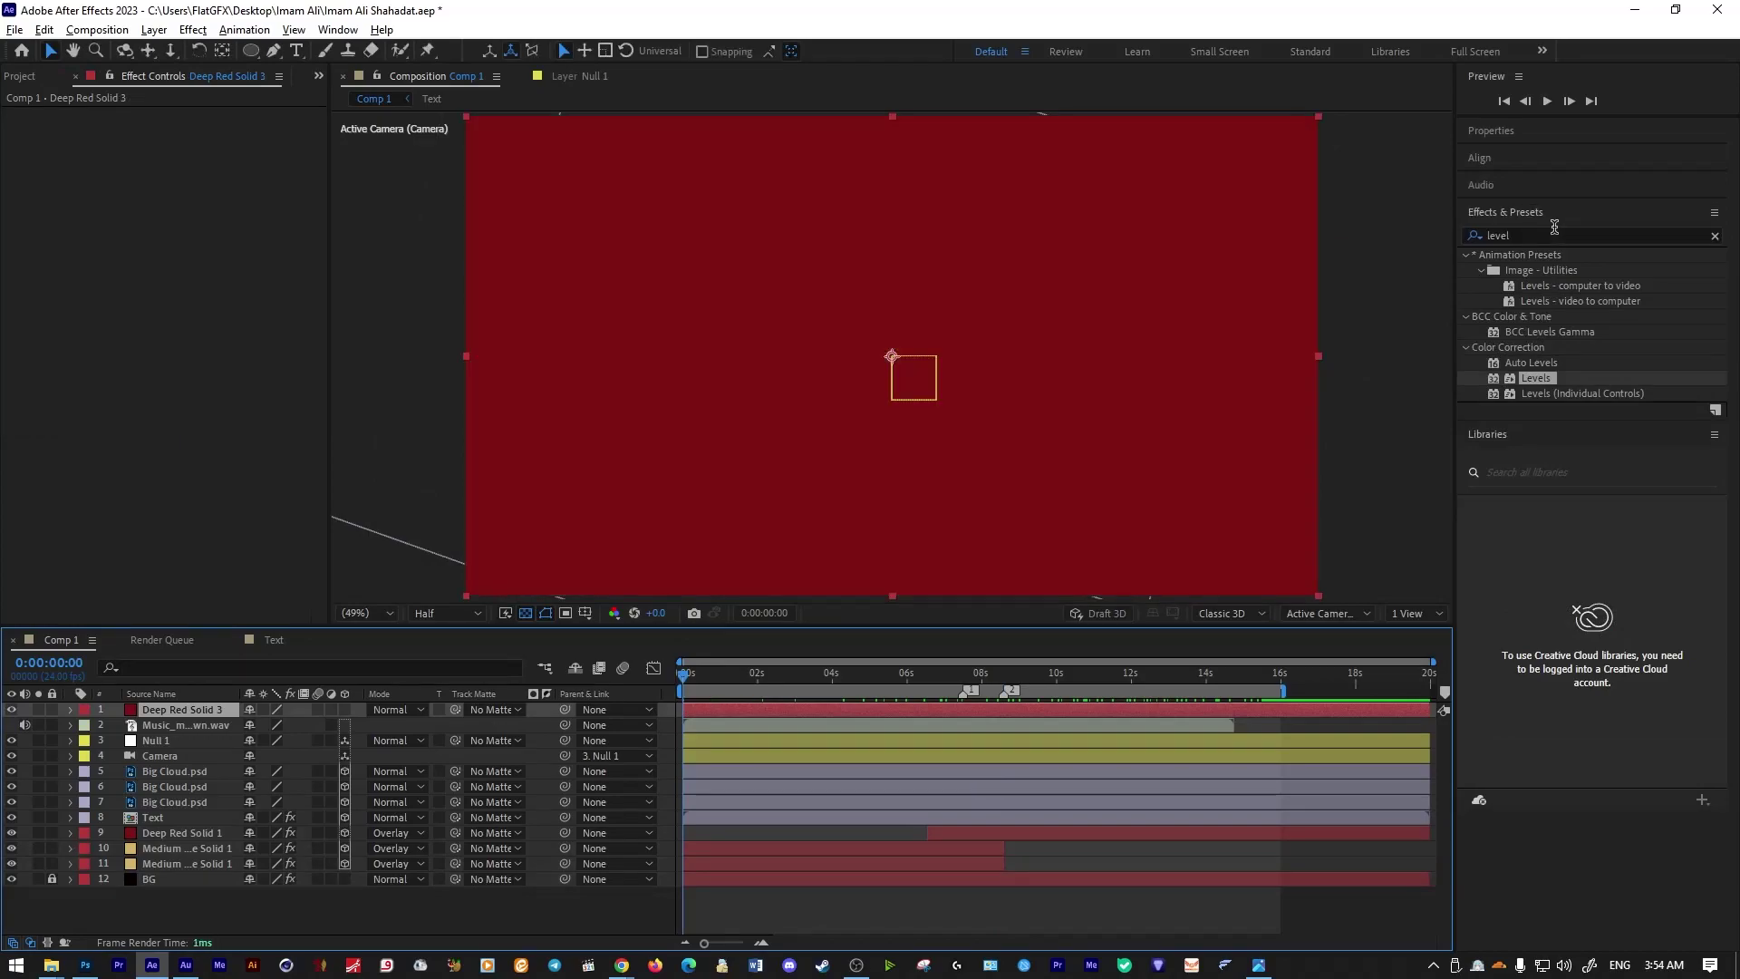
{"action": "left_click", "coordinate": [1532, 234]}
{"action": "type", "text": "cc bal"}
{"action": "double_click", "coordinate": [1574, 274]}
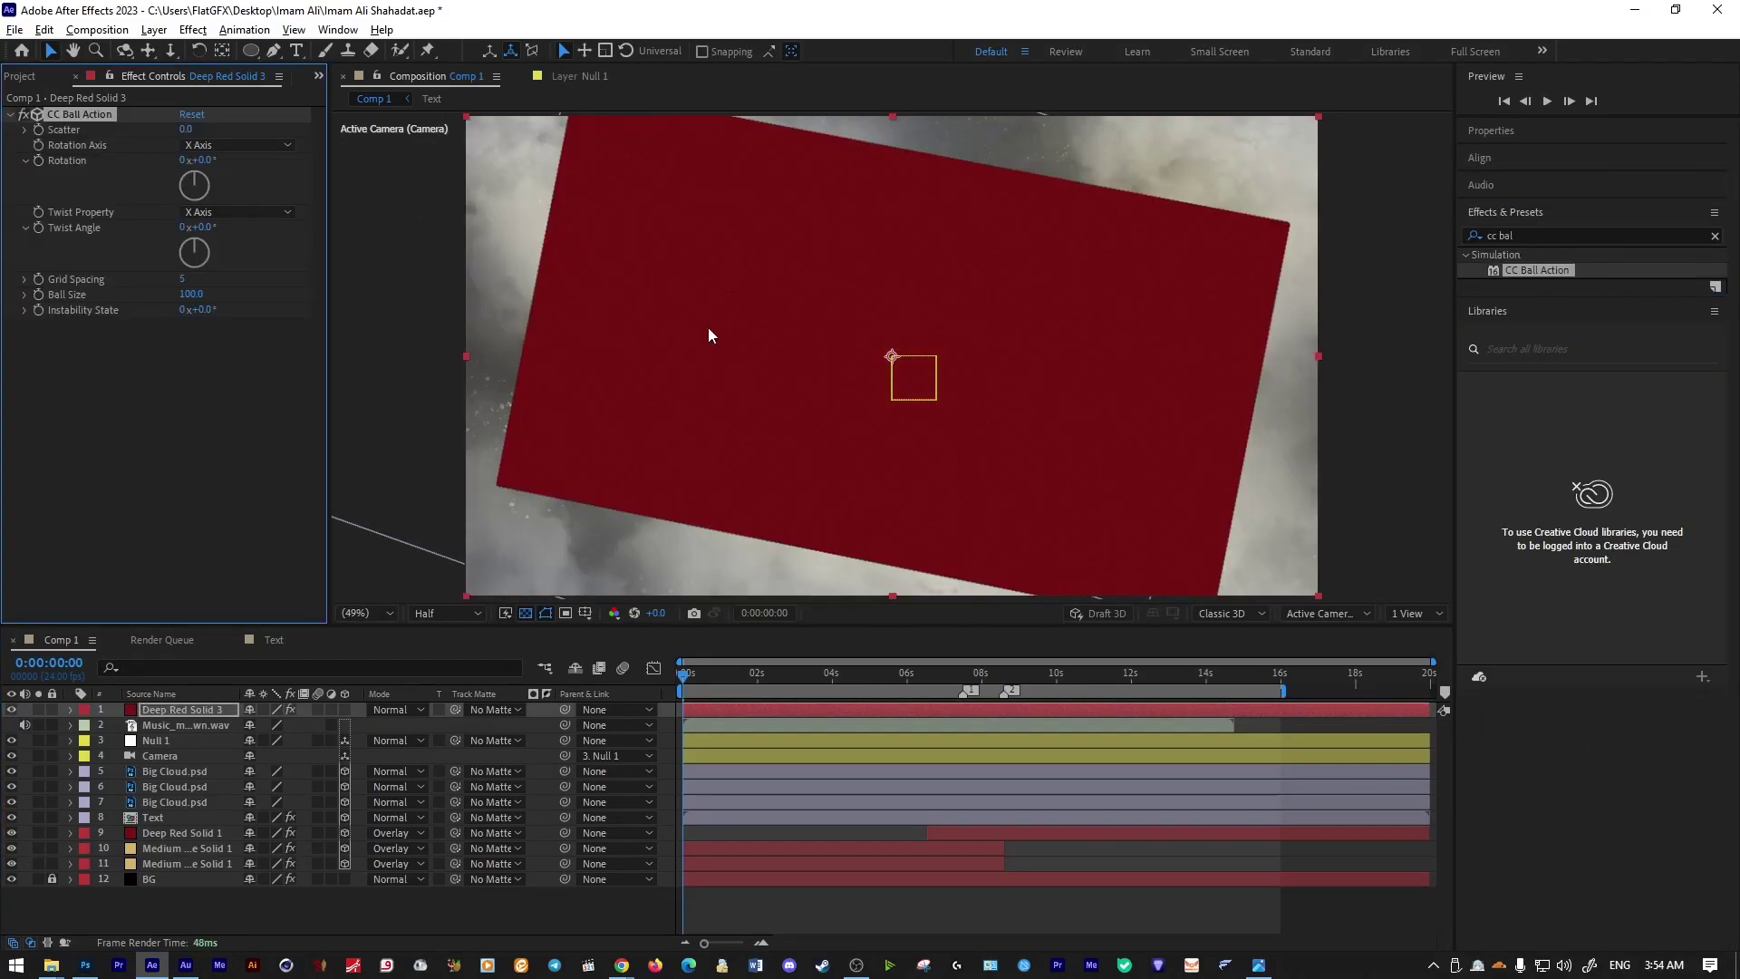
{"action": "left_click_drag", "start_coordinate": [186, 130], "coordinate": [243, 127]}
Change the colour of the CC Ball Action solid to white in its solid settings.
{"action": "left_click", "coordinate": [156, 31]}
{"action": "left_click", "coordinate": [188, 70]}
{"action": "left_click", "coordinate": [1318, 641]}
{"action": "left_click", "coordinate": [345, 392]}
{"action": "left_click", "coordinate": [739, 389]}
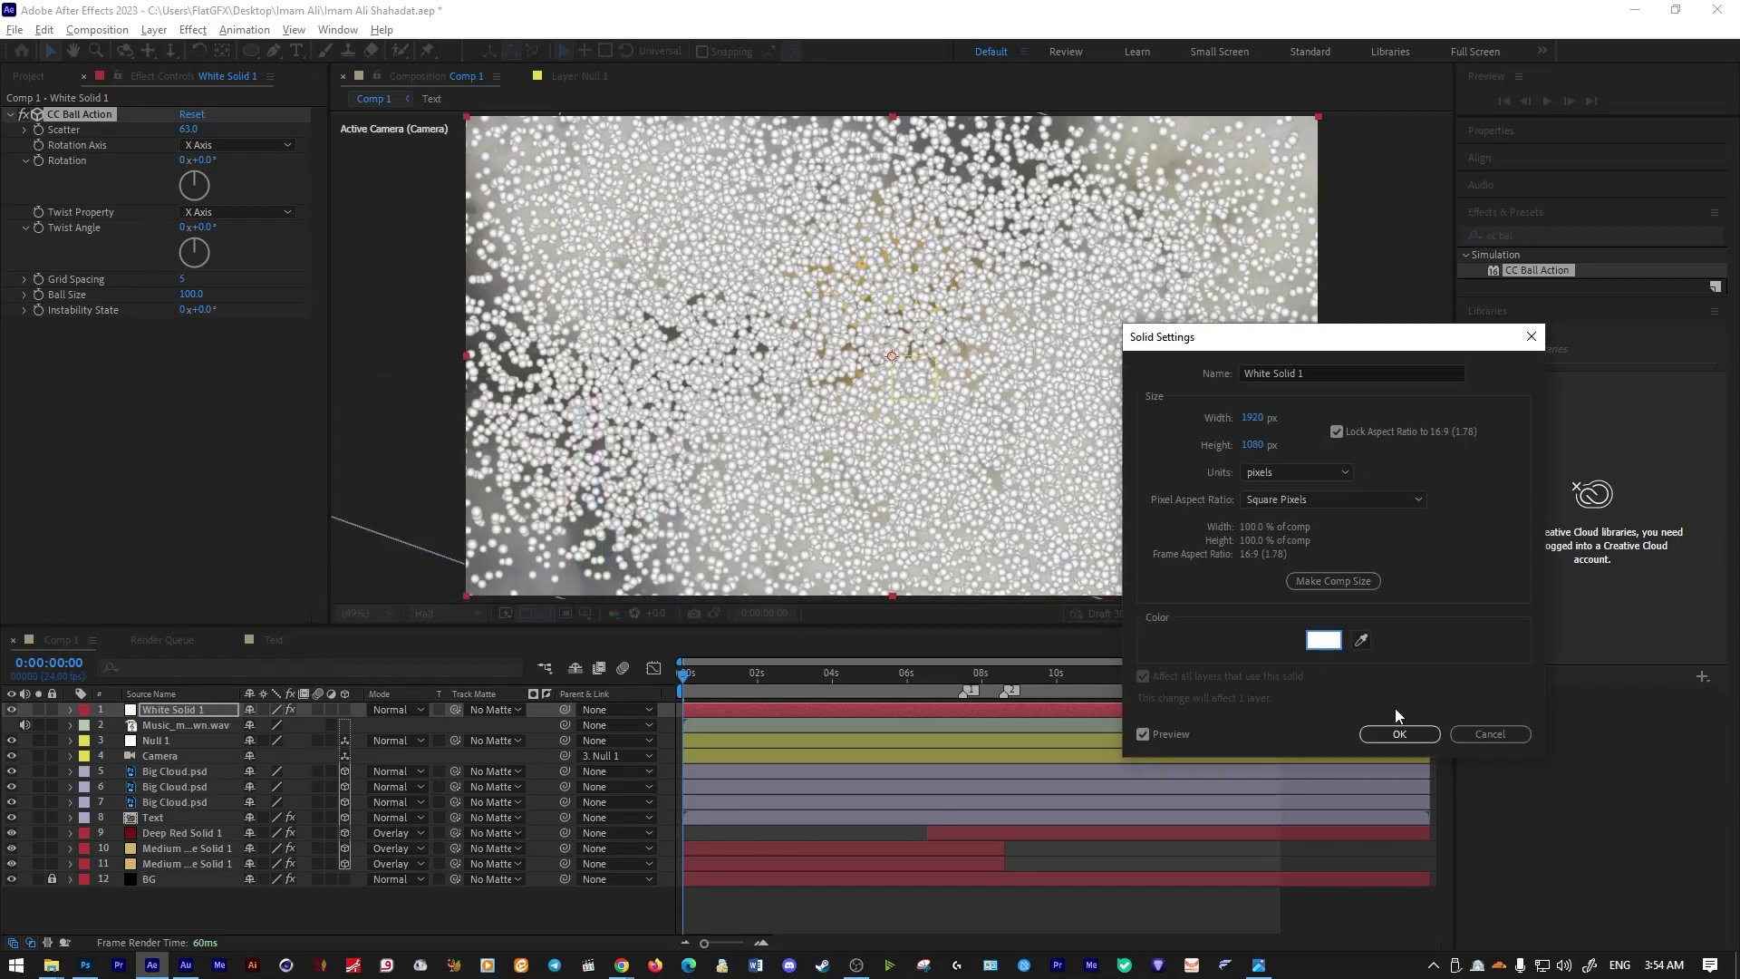
{"action": "left_click", "coordinate": [1400, 734]}
Set the white solid's CC Ball Action grid spacing to 1, ball size to 28.4 and rotation to 274°, checking at 0:00:10:17.
{"action": "left_click_drag", "start_coordinate": [172, 279], "coordinate": [136, 301]}
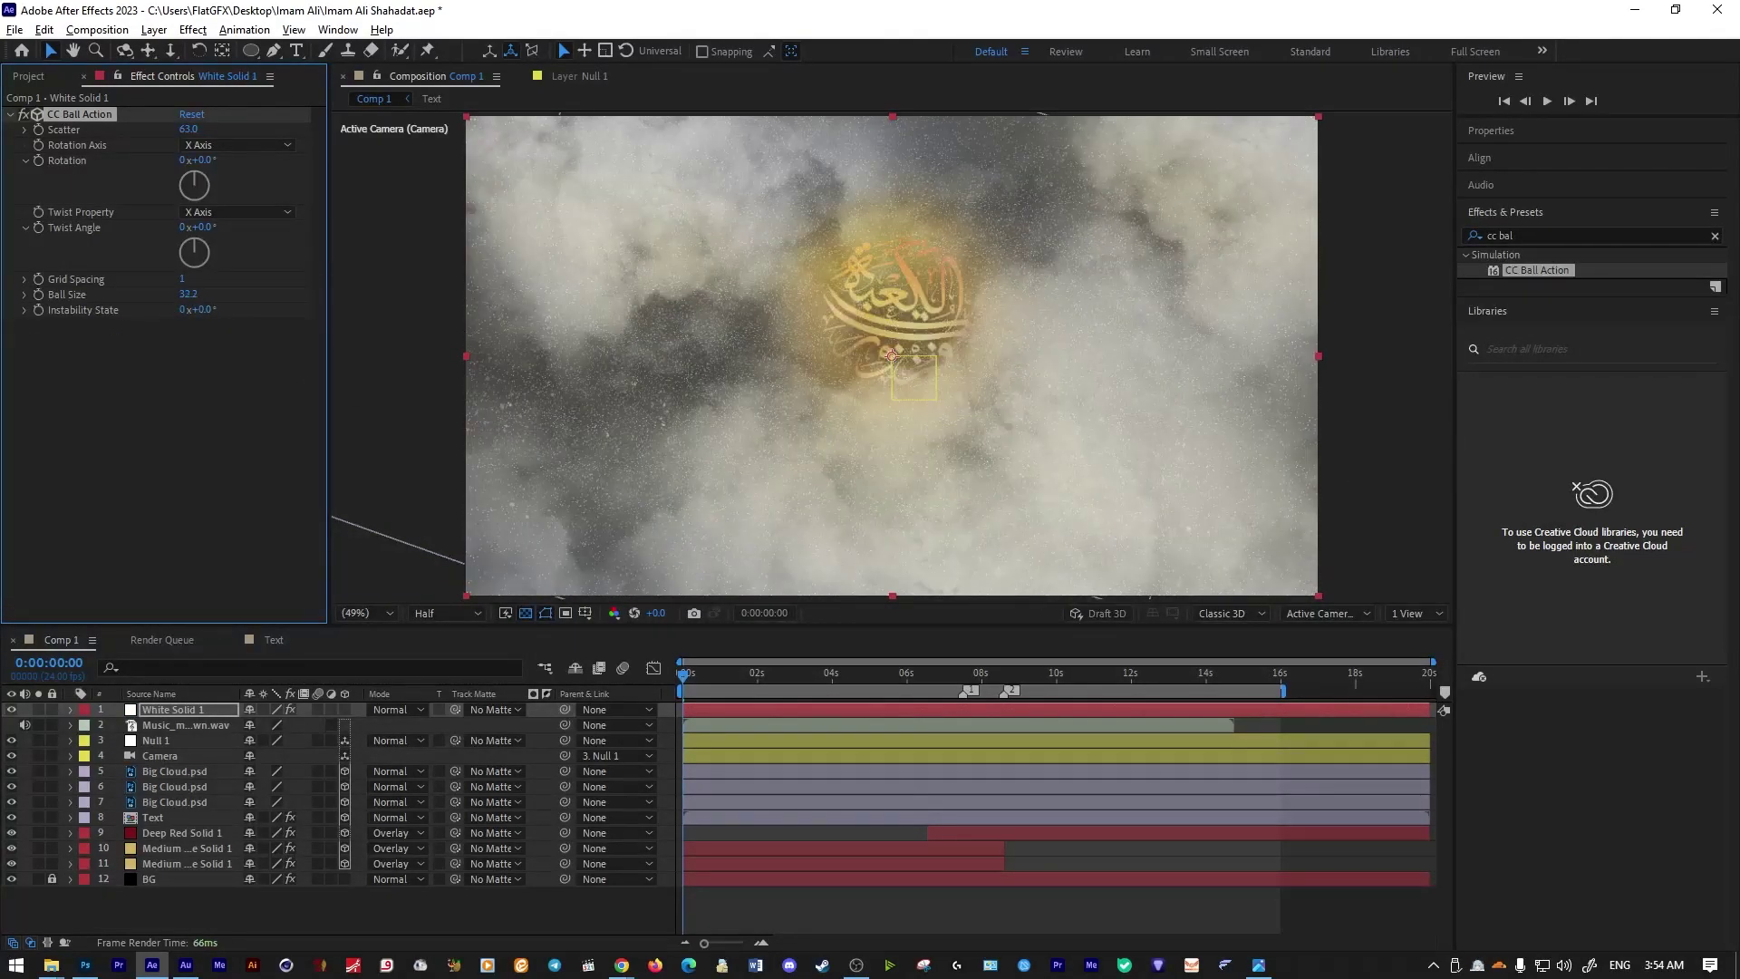
{"action": "left_click_drag", "start_coordinate": [725, 675], "coordinate": [1085, 673]}
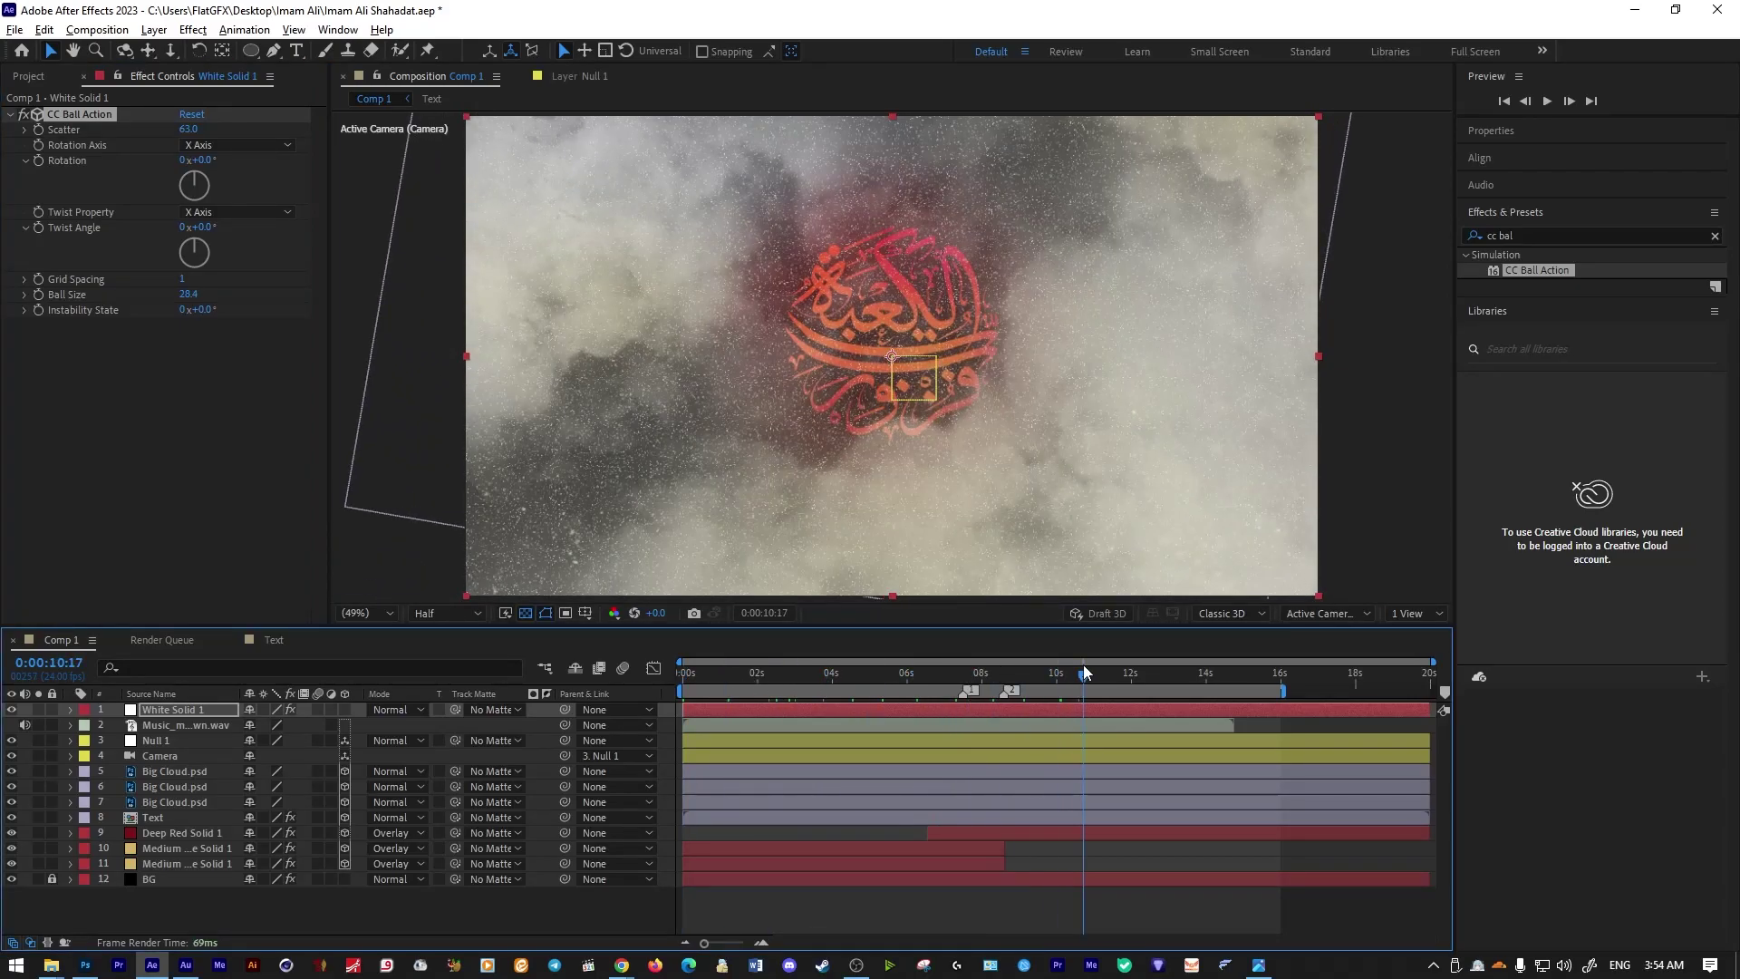
{"action": "left_click_drag", "start_coordinate": [199, 161], "coordinate": [467, 186]}
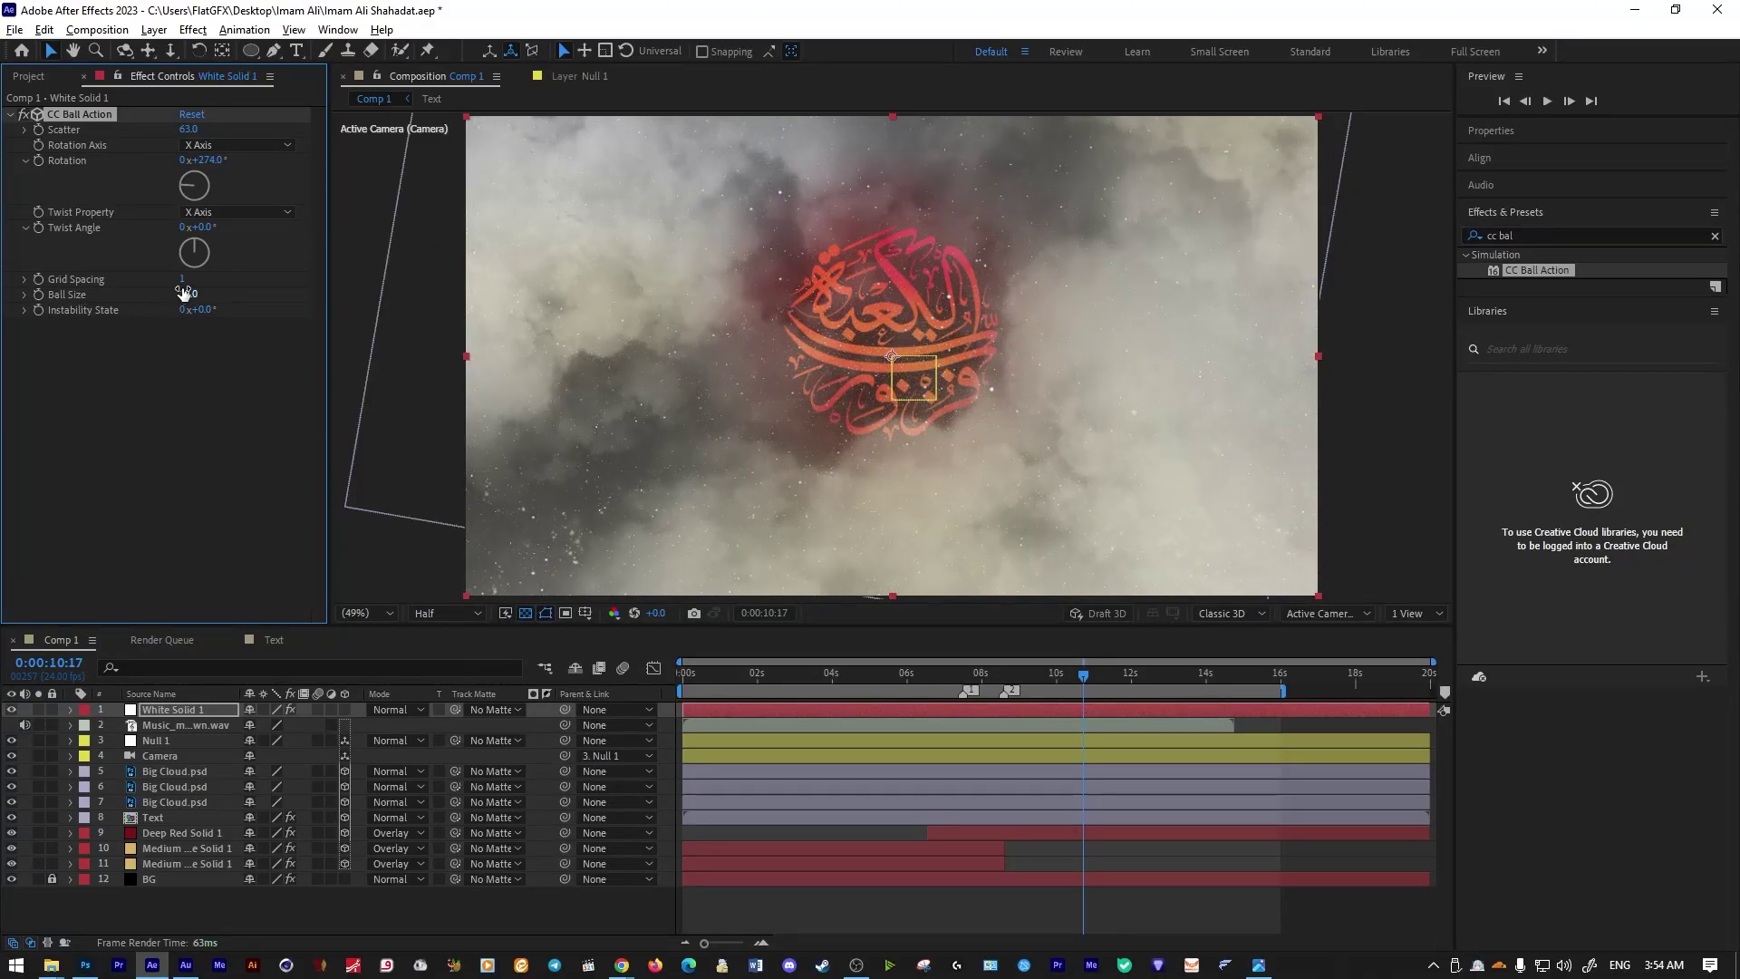
Preview the dust animation from the start, including in an enlarged view, and move the white solid between the Big Cloud layers and Text.
{"action": "left_click_drag", "start_coordinate": [1010, 674], "coordinate": [580, 686]}
{"action": "key", "text": "space"}
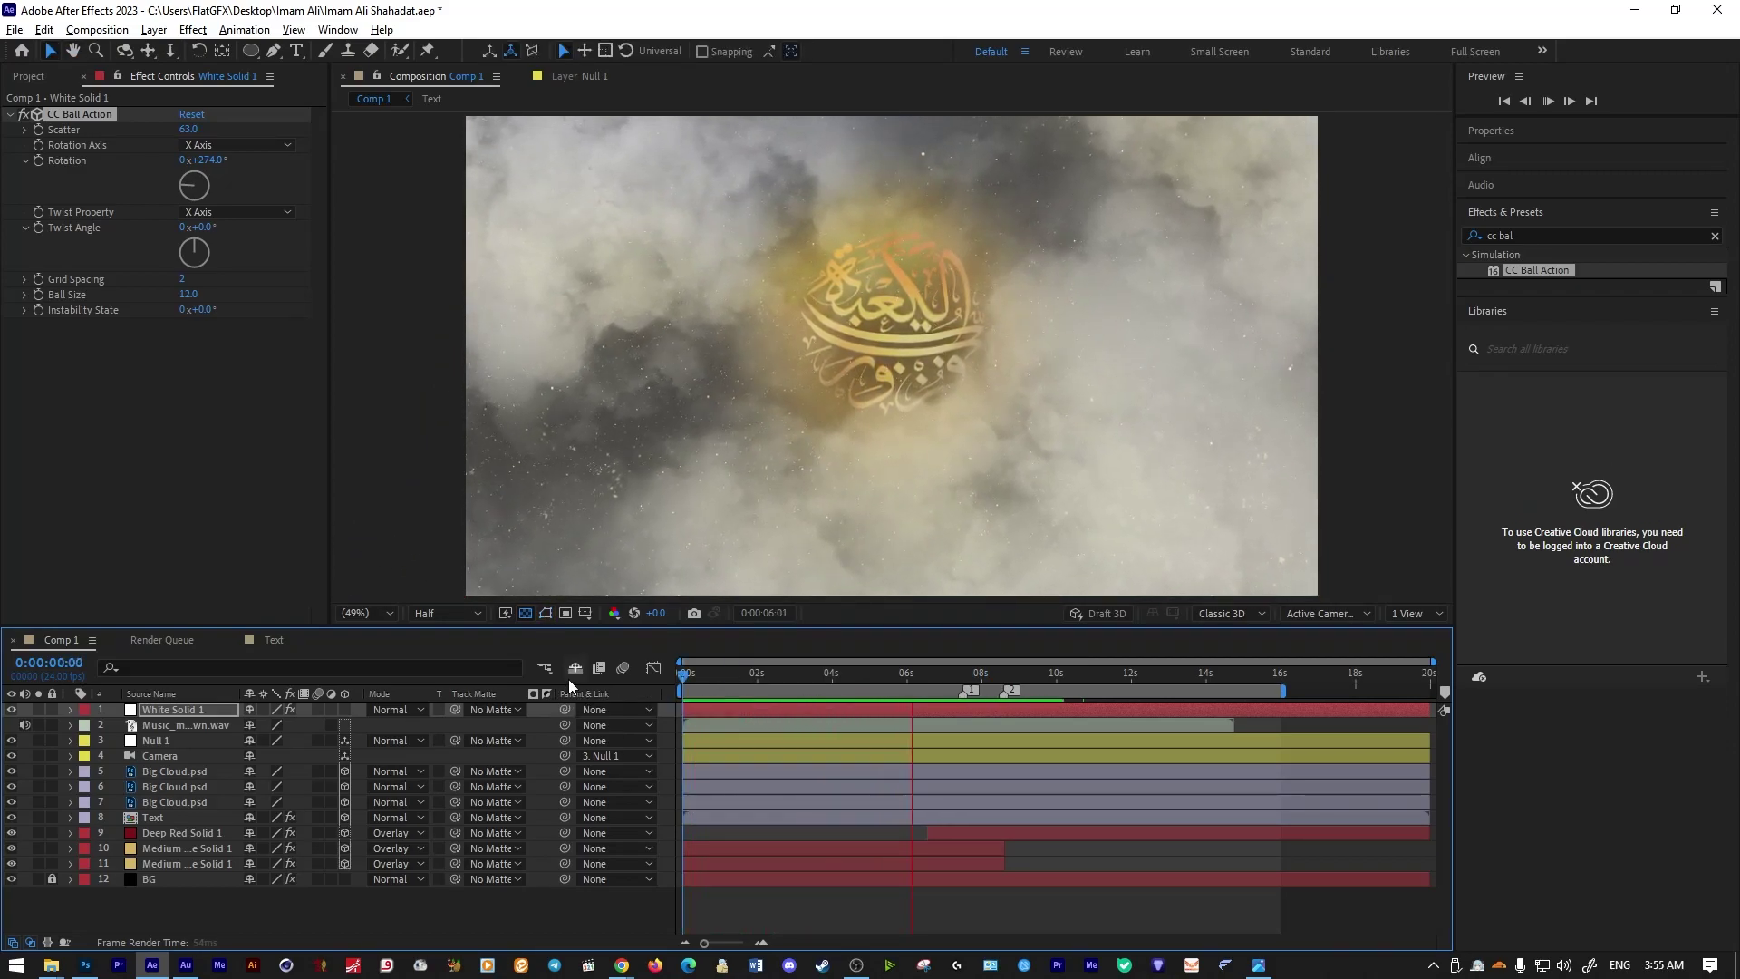
{"action": "key", "text": "grave"}
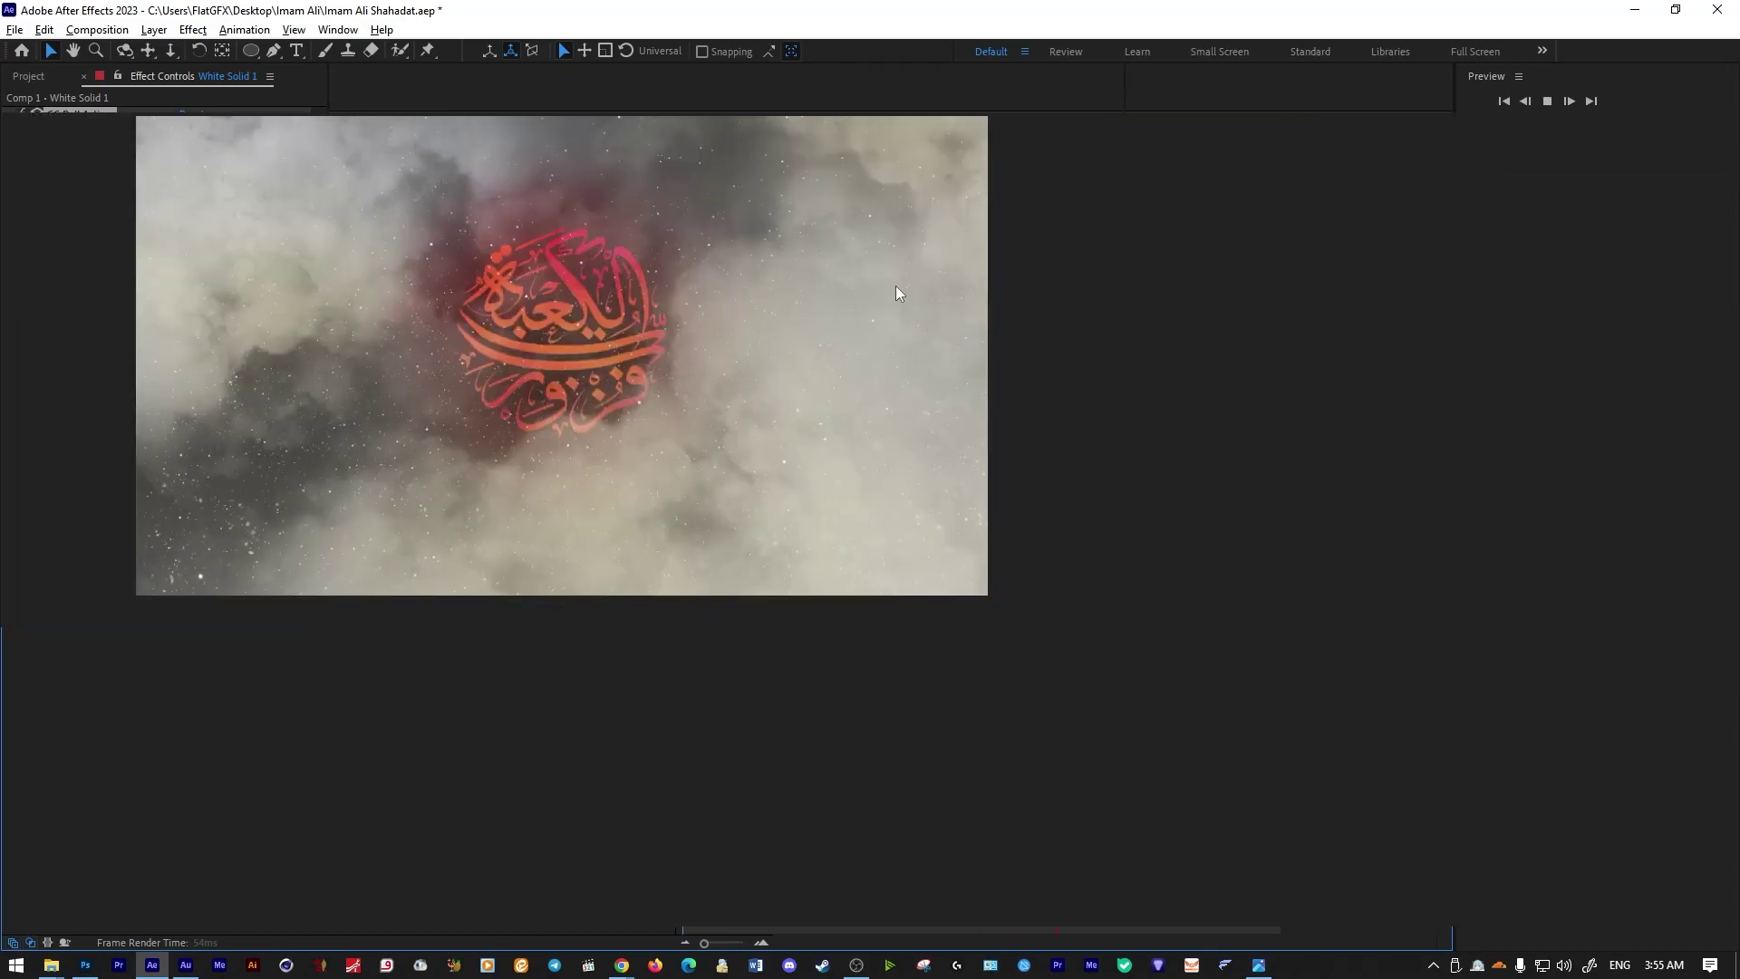
{"action": "key", "text": "grave"}
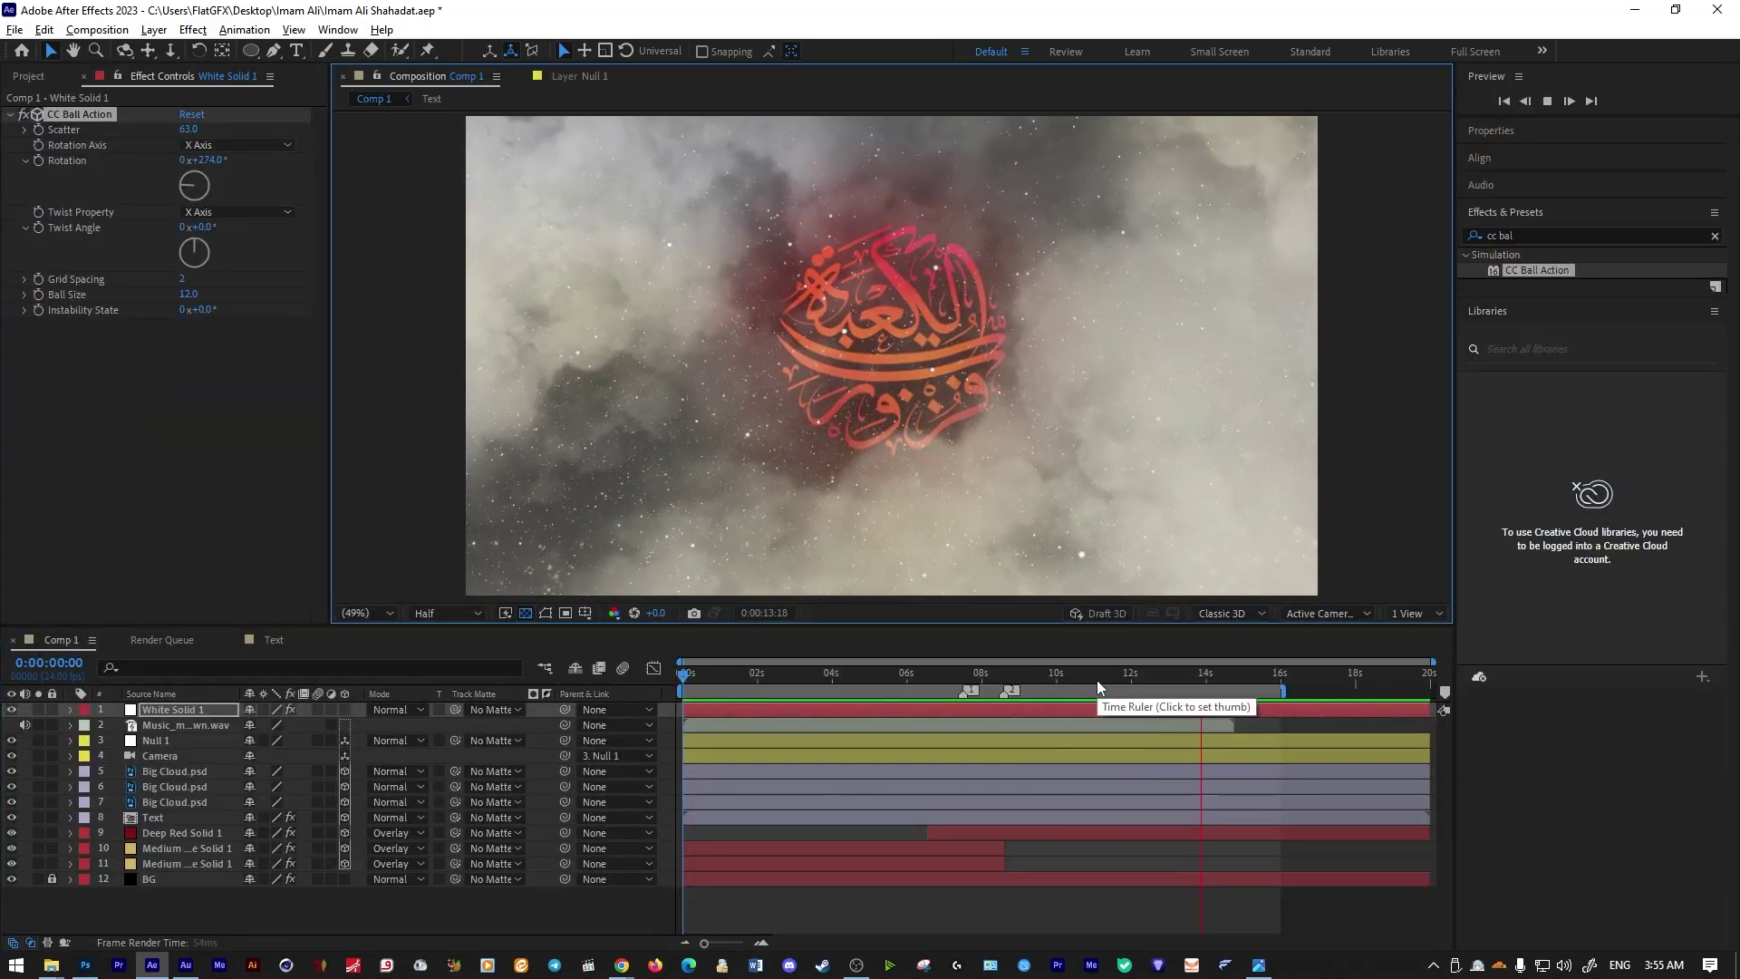
{"action": "key", "text": "space"}
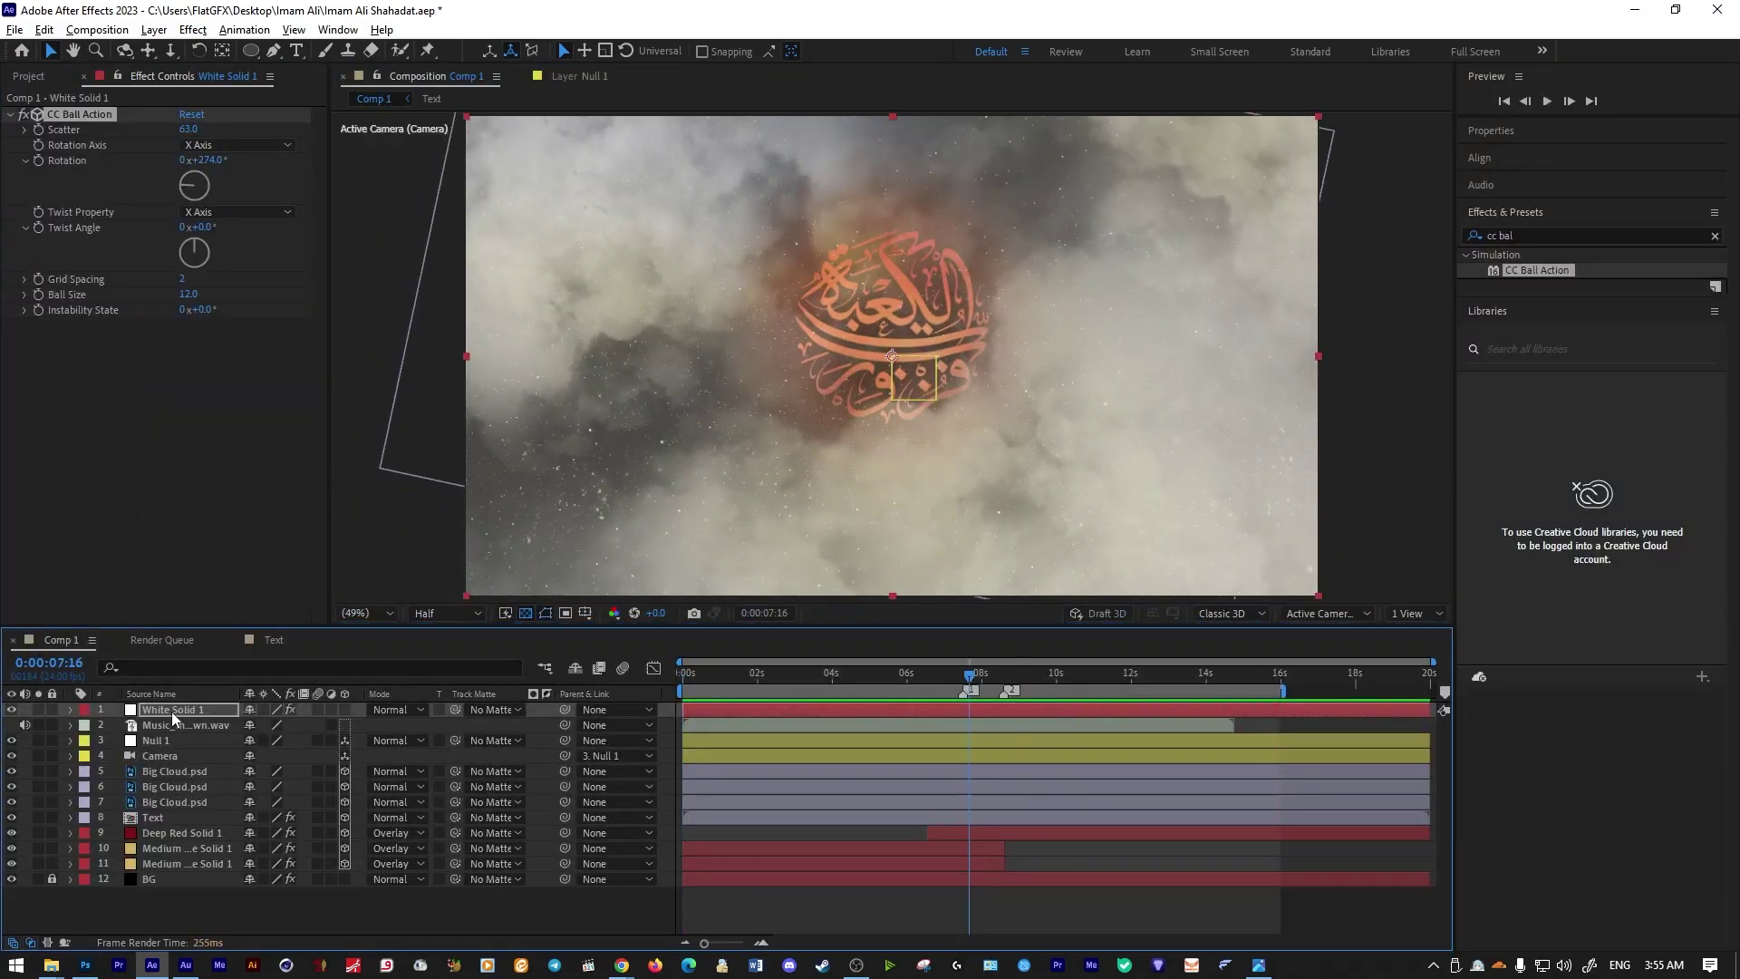
{"action": "left_click_drag", "start_coordinate": [179, 798], "coordinate": [179, 811]}
{"action": "key", "text": "space"}
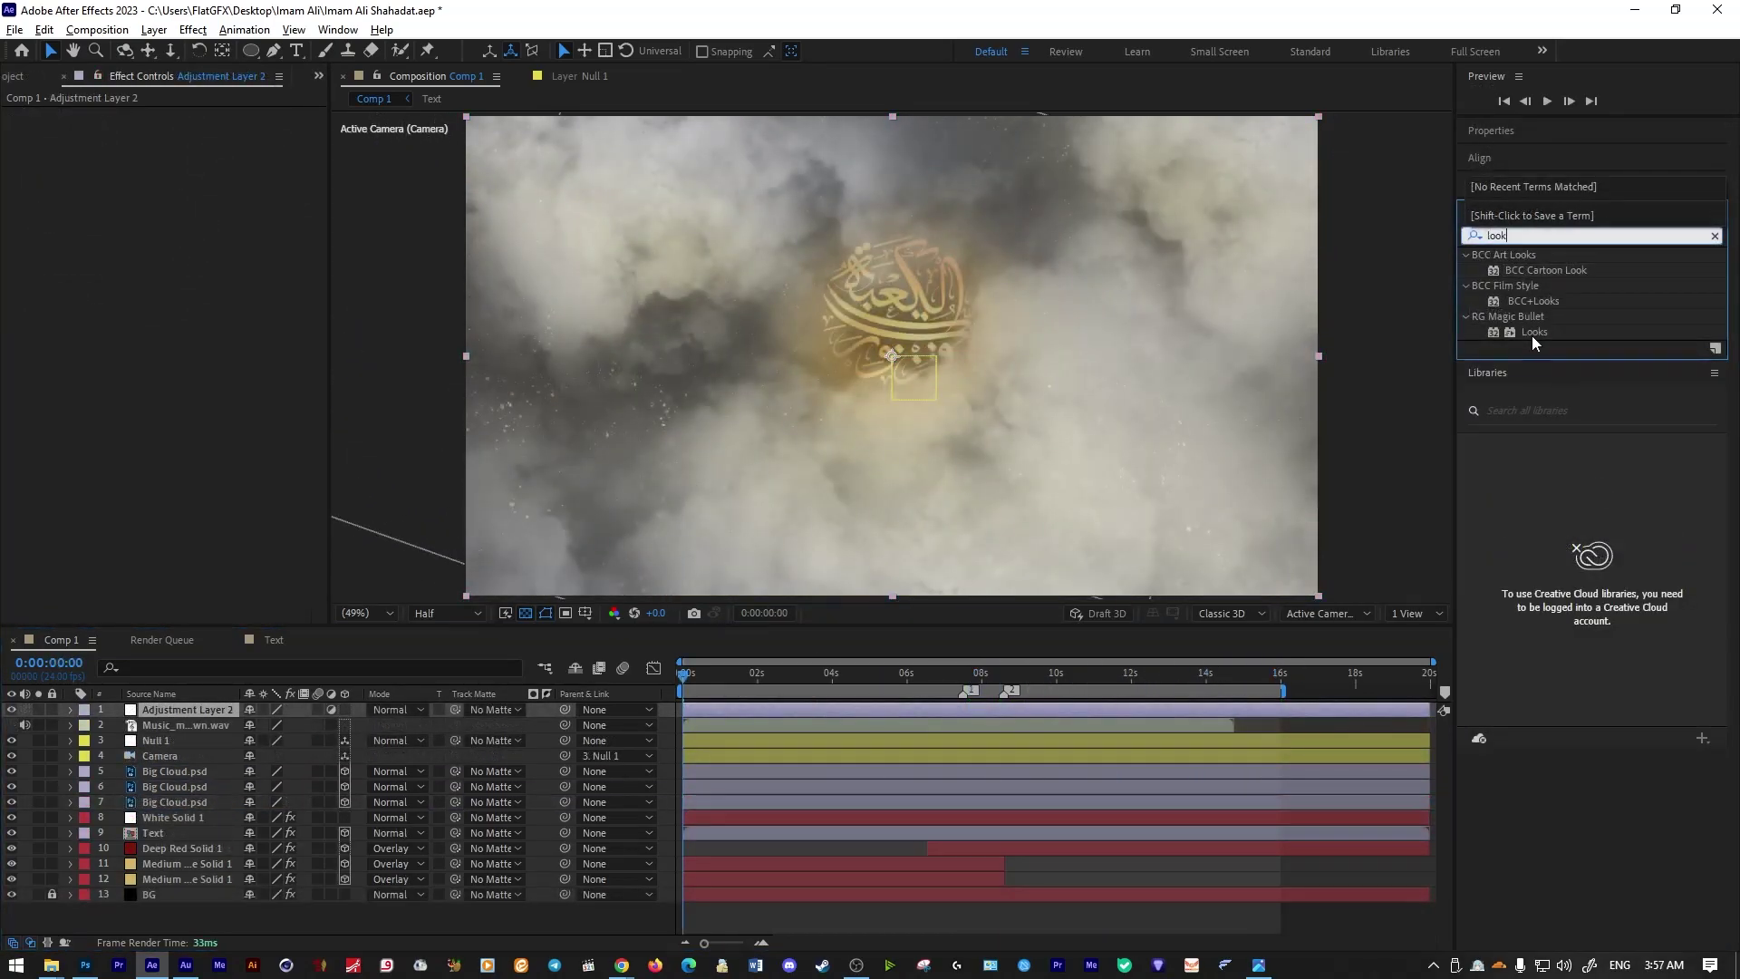
Apply Looks to the adjustment layer and add a Contrast tool with contrast +0.530, pivot 0.694 and exposure compensation +0.10.
{"action": "left_click_drag", "start_coordinate": [1535, 332], "coordinate": [89, 232]}
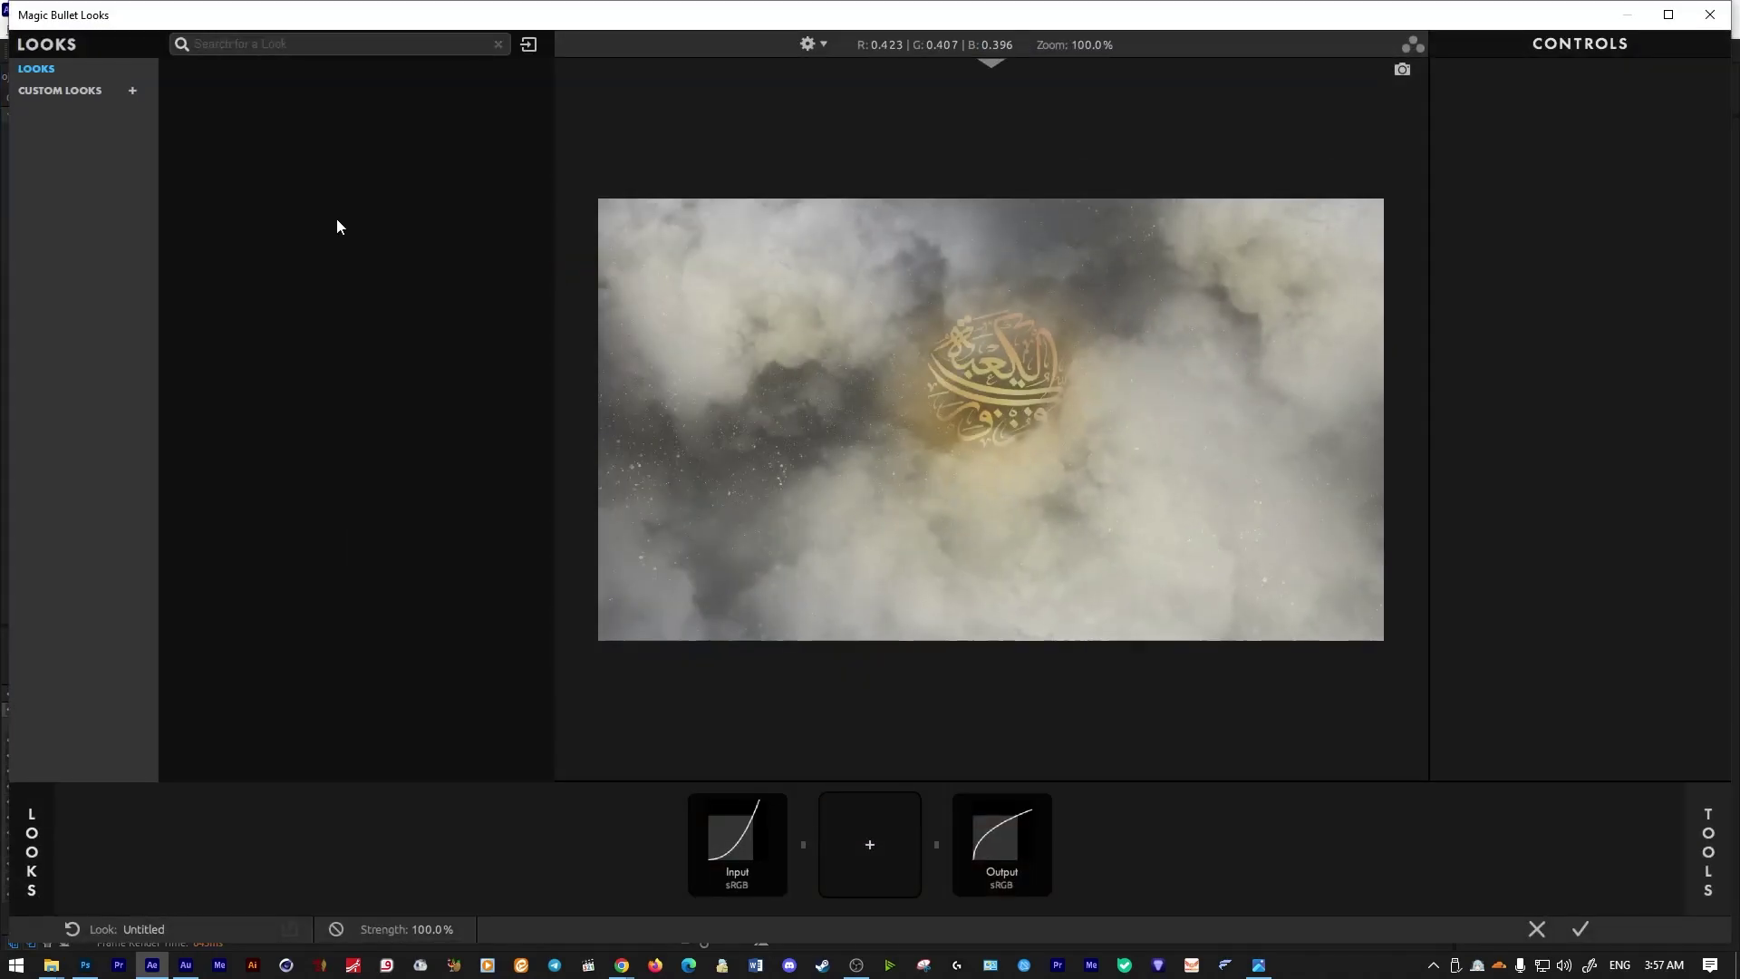
{"action": "left_click", "coordinate": [1708, 850]}
{"action": "double_click", "coordinate": [1348, 140]}
{"action": "left_click", "coordinate": [861, 838]}
{"action": "key", "text": "Delete"}
{"action": "mouse_move", "coordinate": [1609, 121]}
{"action": "left_mouse_down"}
{"action": "mouse_move", "coordinate": [1657, 121]}
{"action": "mouse_move", "coordinate": [1588, 154]}
{"action": "mouse_move", "coordinate": [1616, 154]}
{"action": "left_mouse_up"}
{"action": "left_click_drag", "start_coordinate": [1609, 138], "coordinate": [1620, 138]}
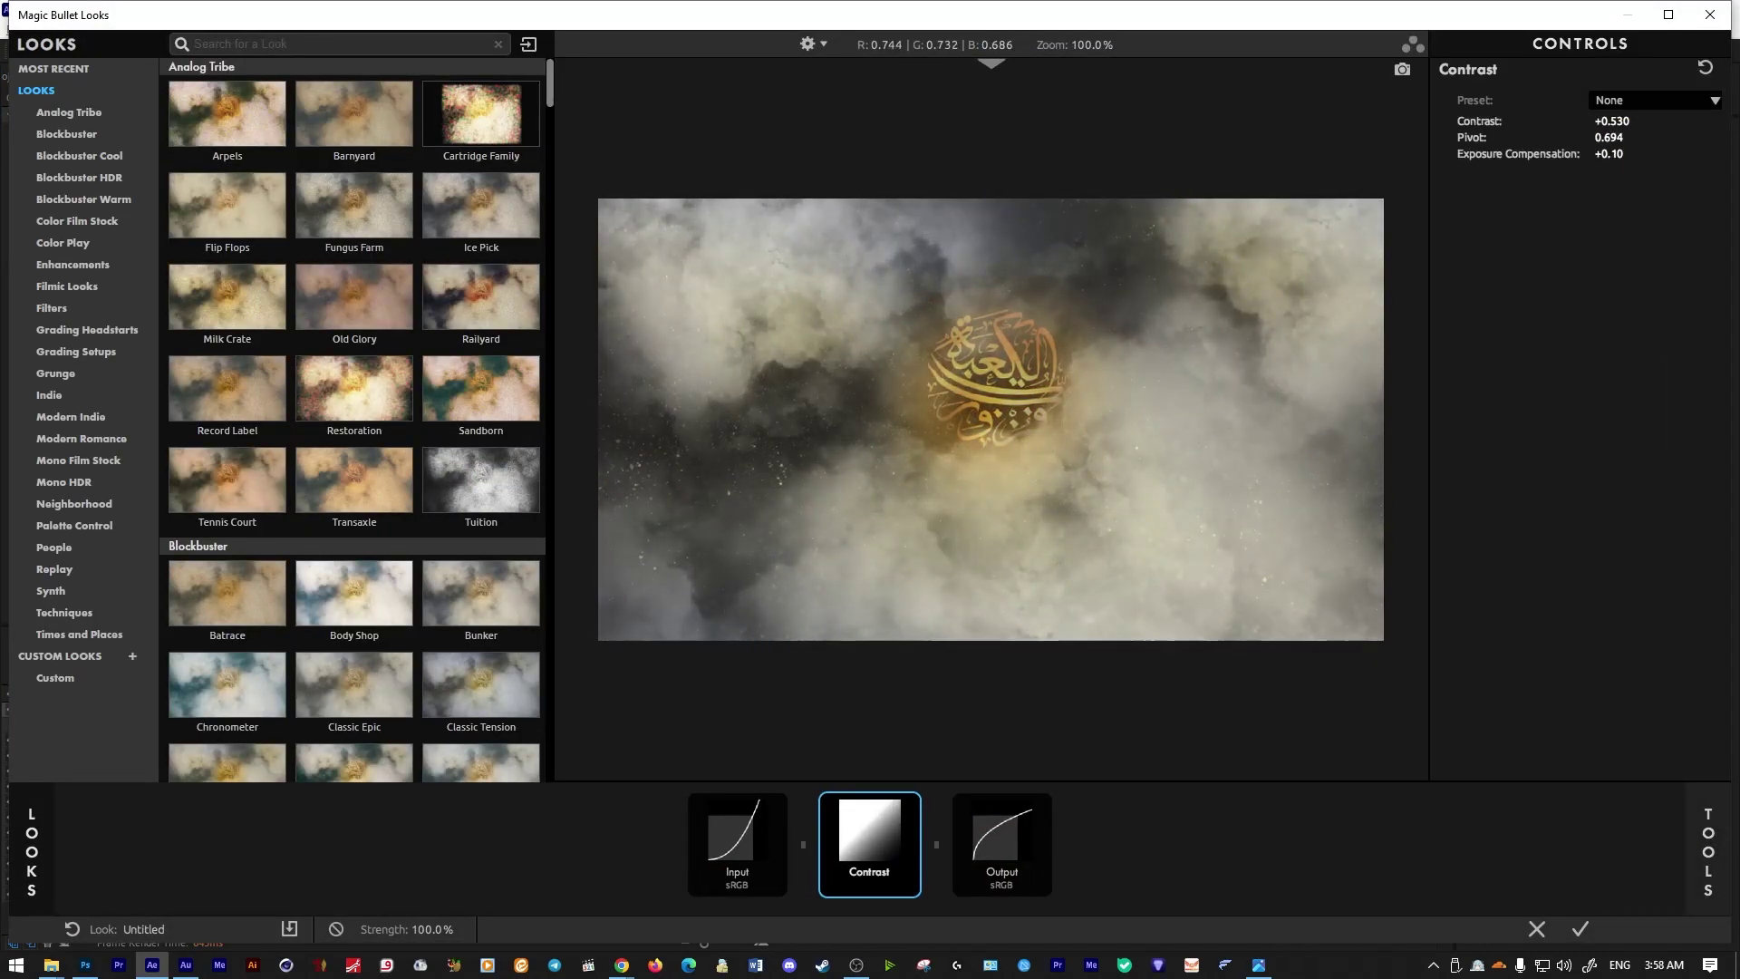
Add Optical Diffusion, Lens Distortion and Lens Vignette tools to the look's tool chain.
{"action": "left_click", "coordinate": [1708, 852]}
{"action": "left_click_drag", "start_coordinate": [1309, 412], "coordinate": [931, 853]}
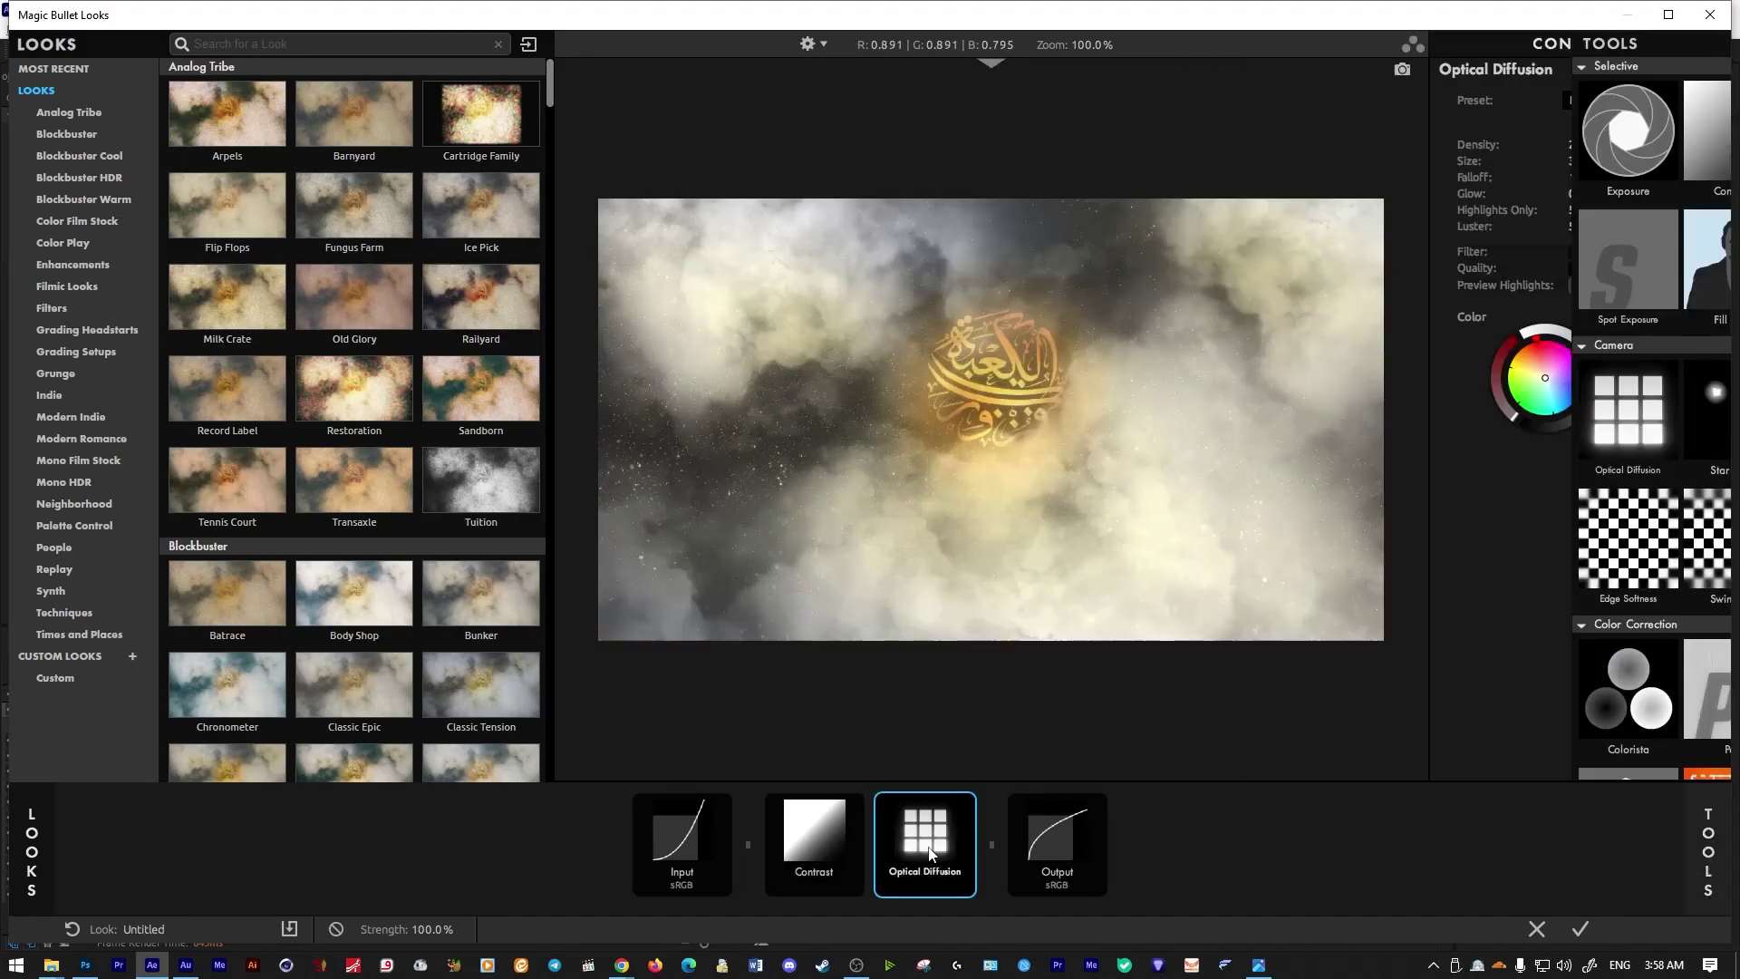
{"action": "left_click", "coordinate": [1708, 852]}
{"action": "left_click_drag", "start_coordinate": [1663, 404], "coordinate": [980, 845]}
{"action": "left_click", "coordinate": [1707, 853]}
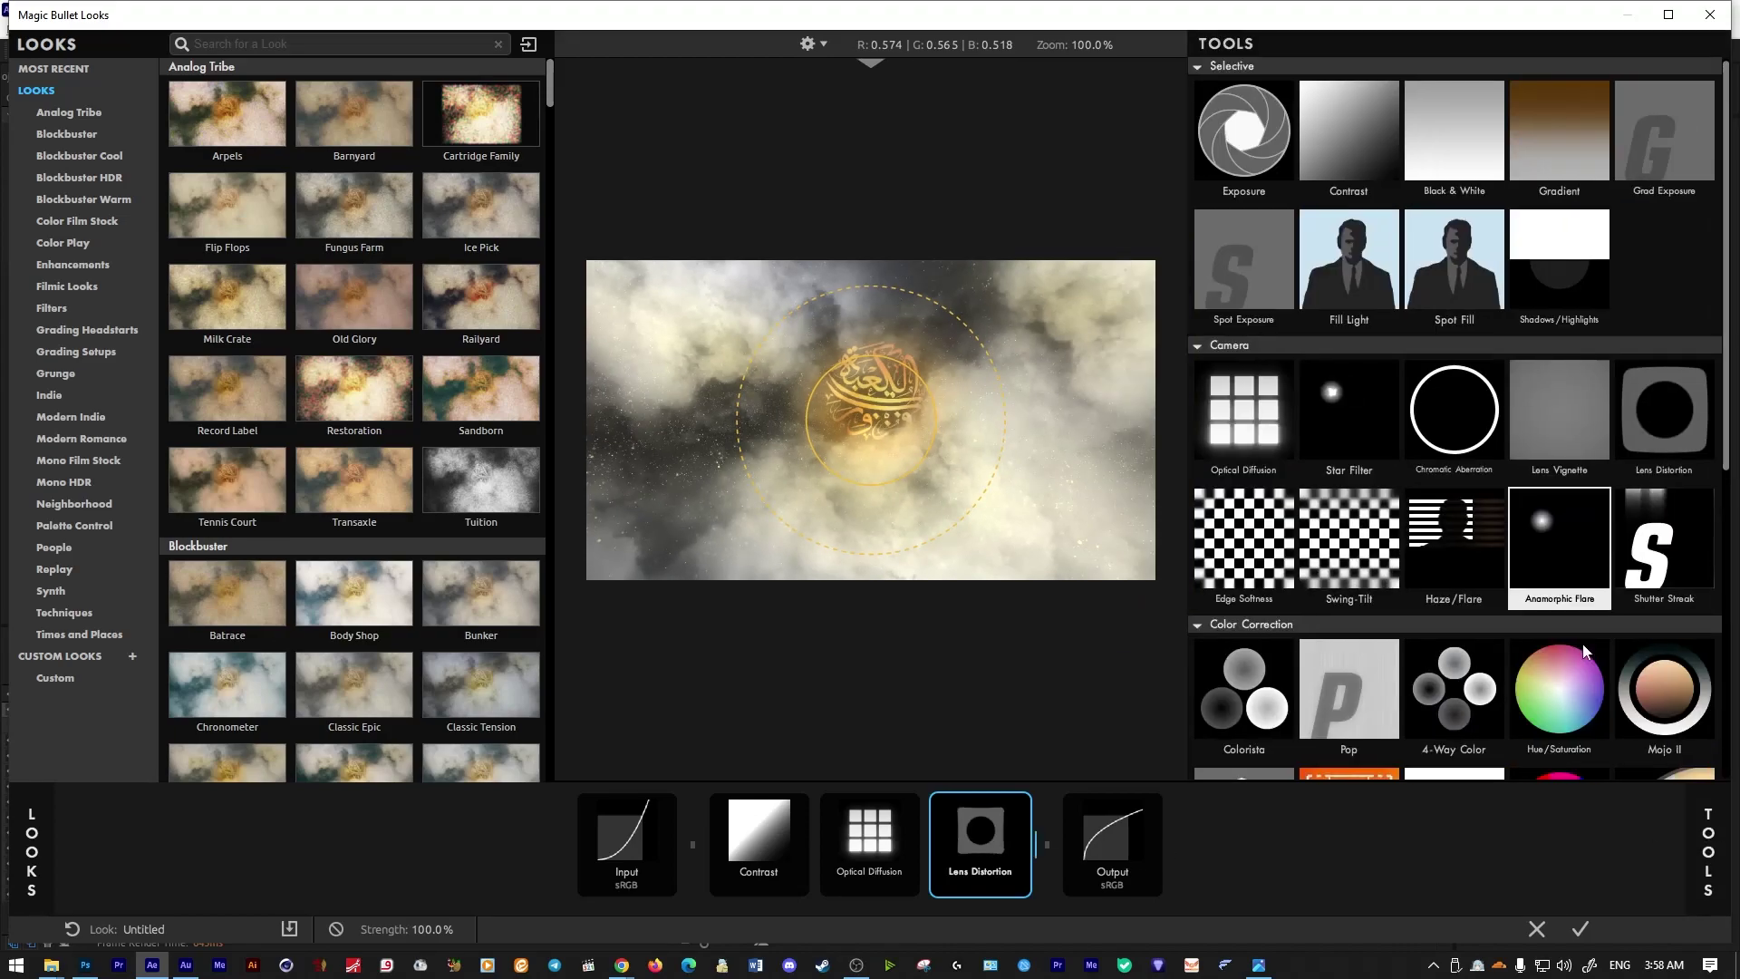
{"action": "double_click", "coordinate": [1561, 426]}
Add a Shutter Streak tool to the look with size 50.01%, boost +0.80 and falloff +1.00.
{"action": "scroll", "coordinate": [1572, 551], "scroll_direction": "down", "scroll_amount": 10}
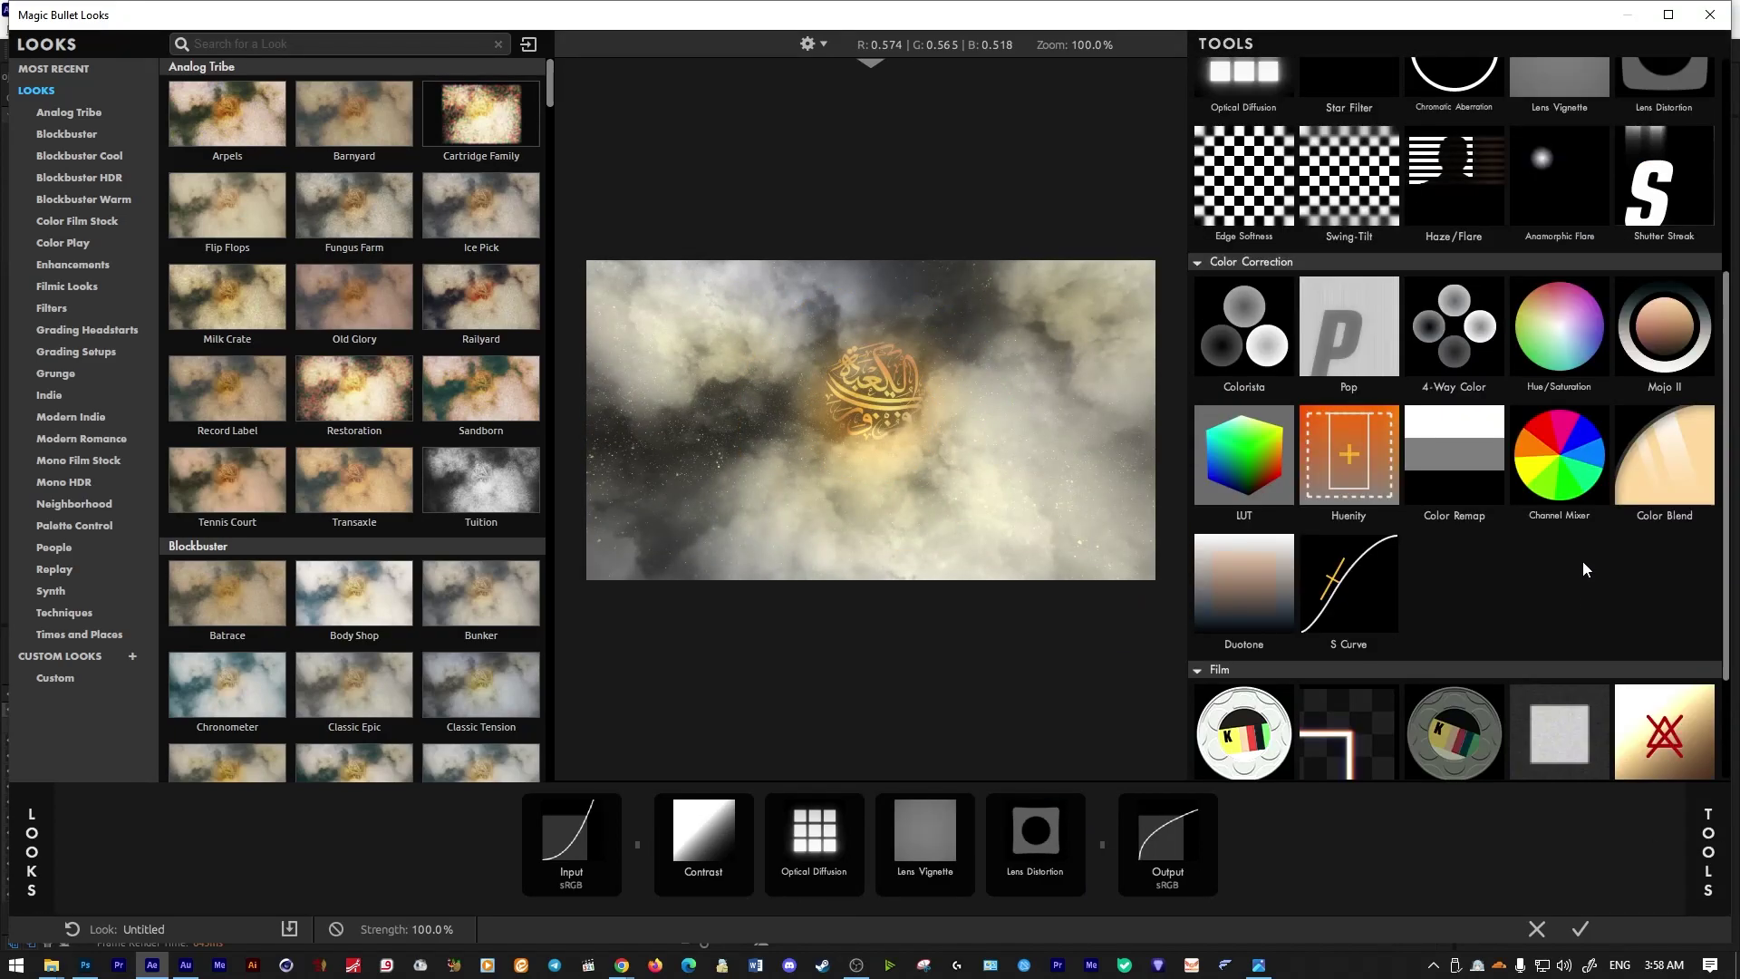
{"action": "scroll", "coordinate": [1582, 564], "scroll_direction": "up", "scroll_amount": 10}
{"action": "double_click", "coordinate": [1672, 580]}
{"action": "left_click", "coordinate": [1708, 852]}
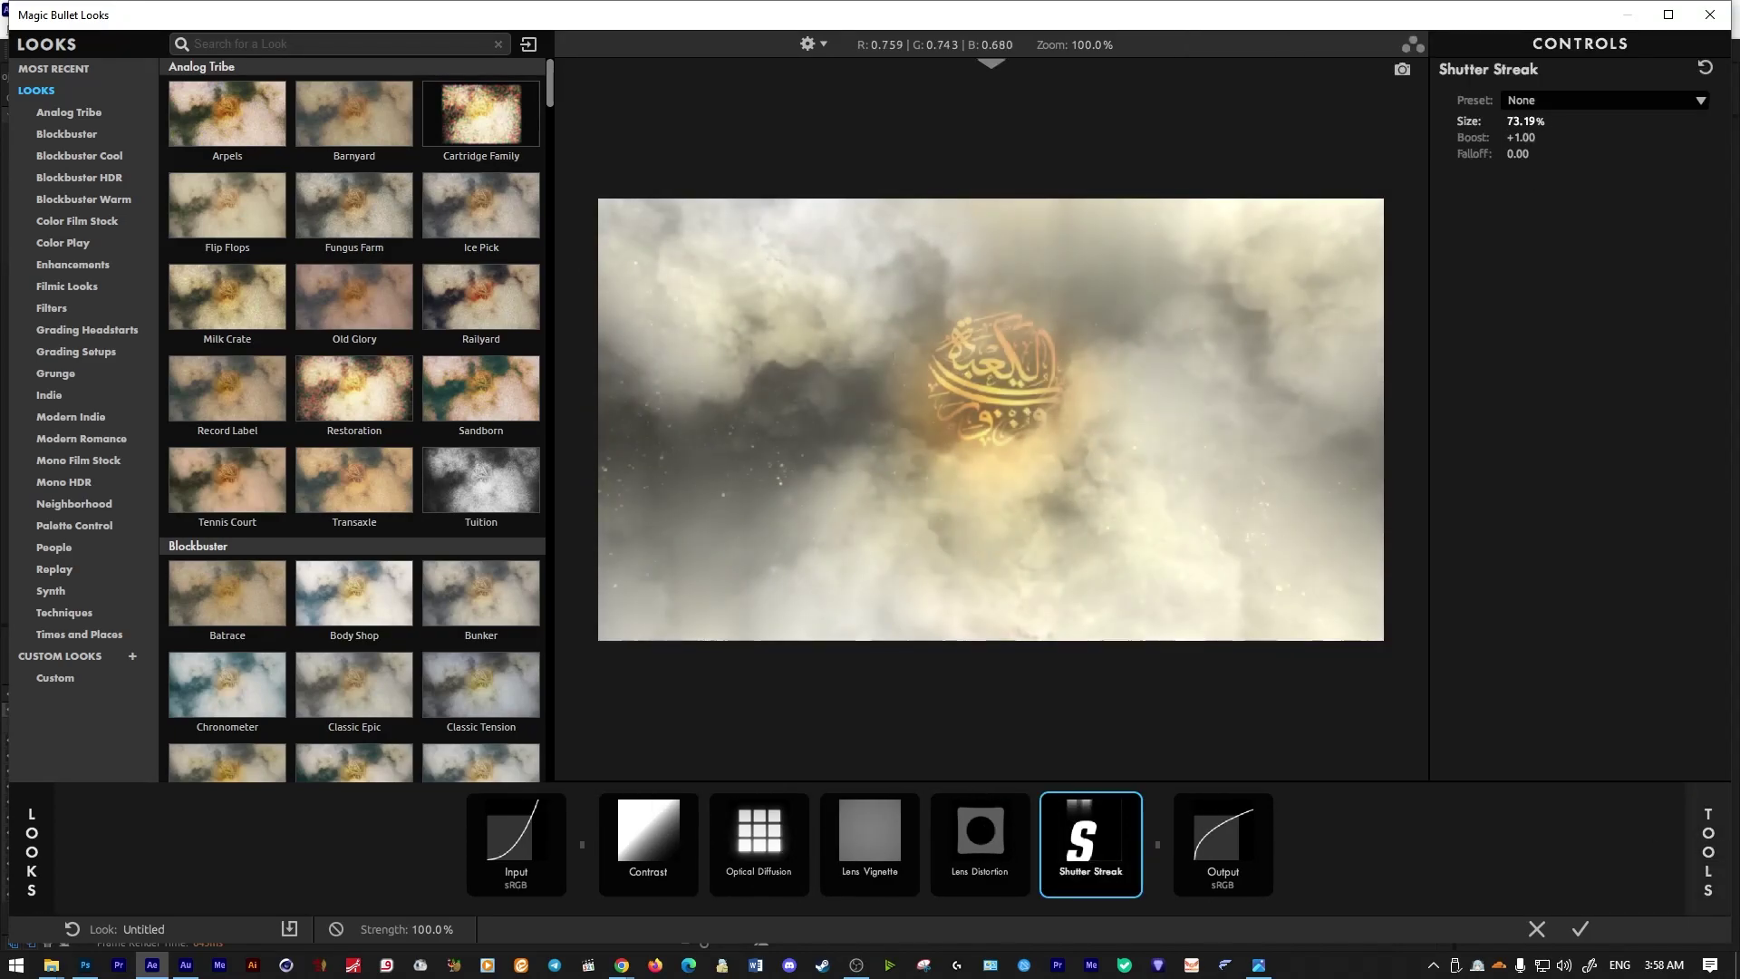
{"action": "left_click", "coordinate": [71, 741]}
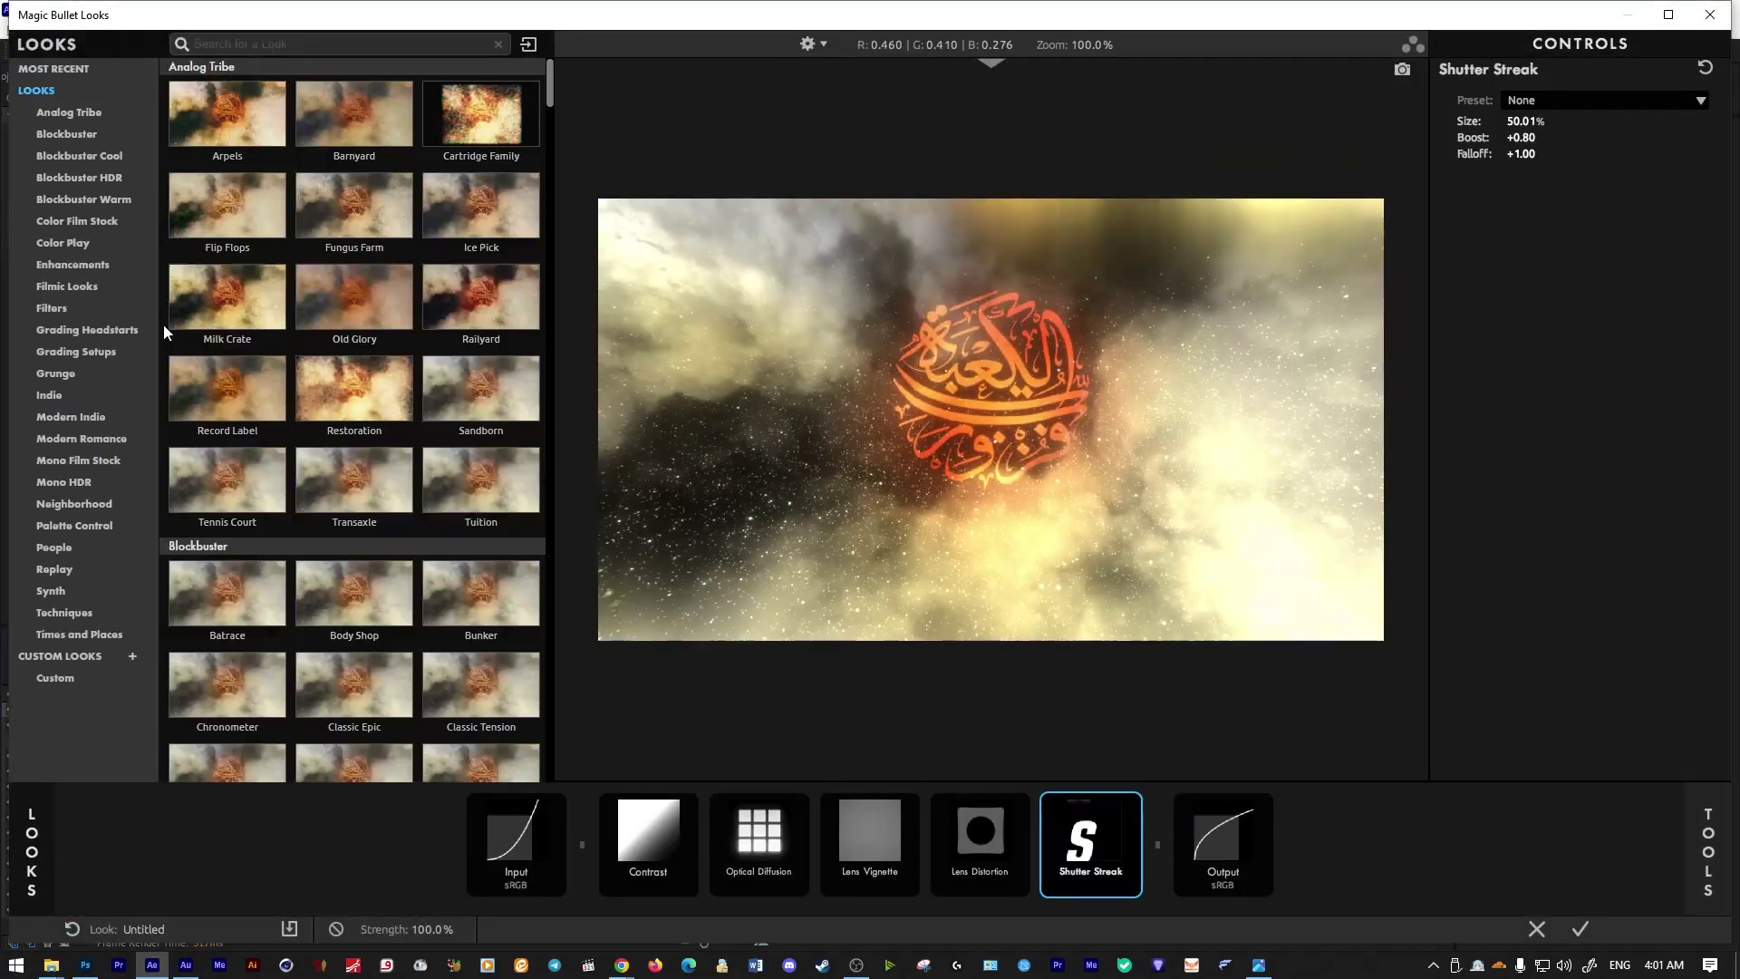
Give the upper adjustment layer a preset look with teal shadows and preview the composition.
{"action": "left_click", "coordinate": [241, 454]}
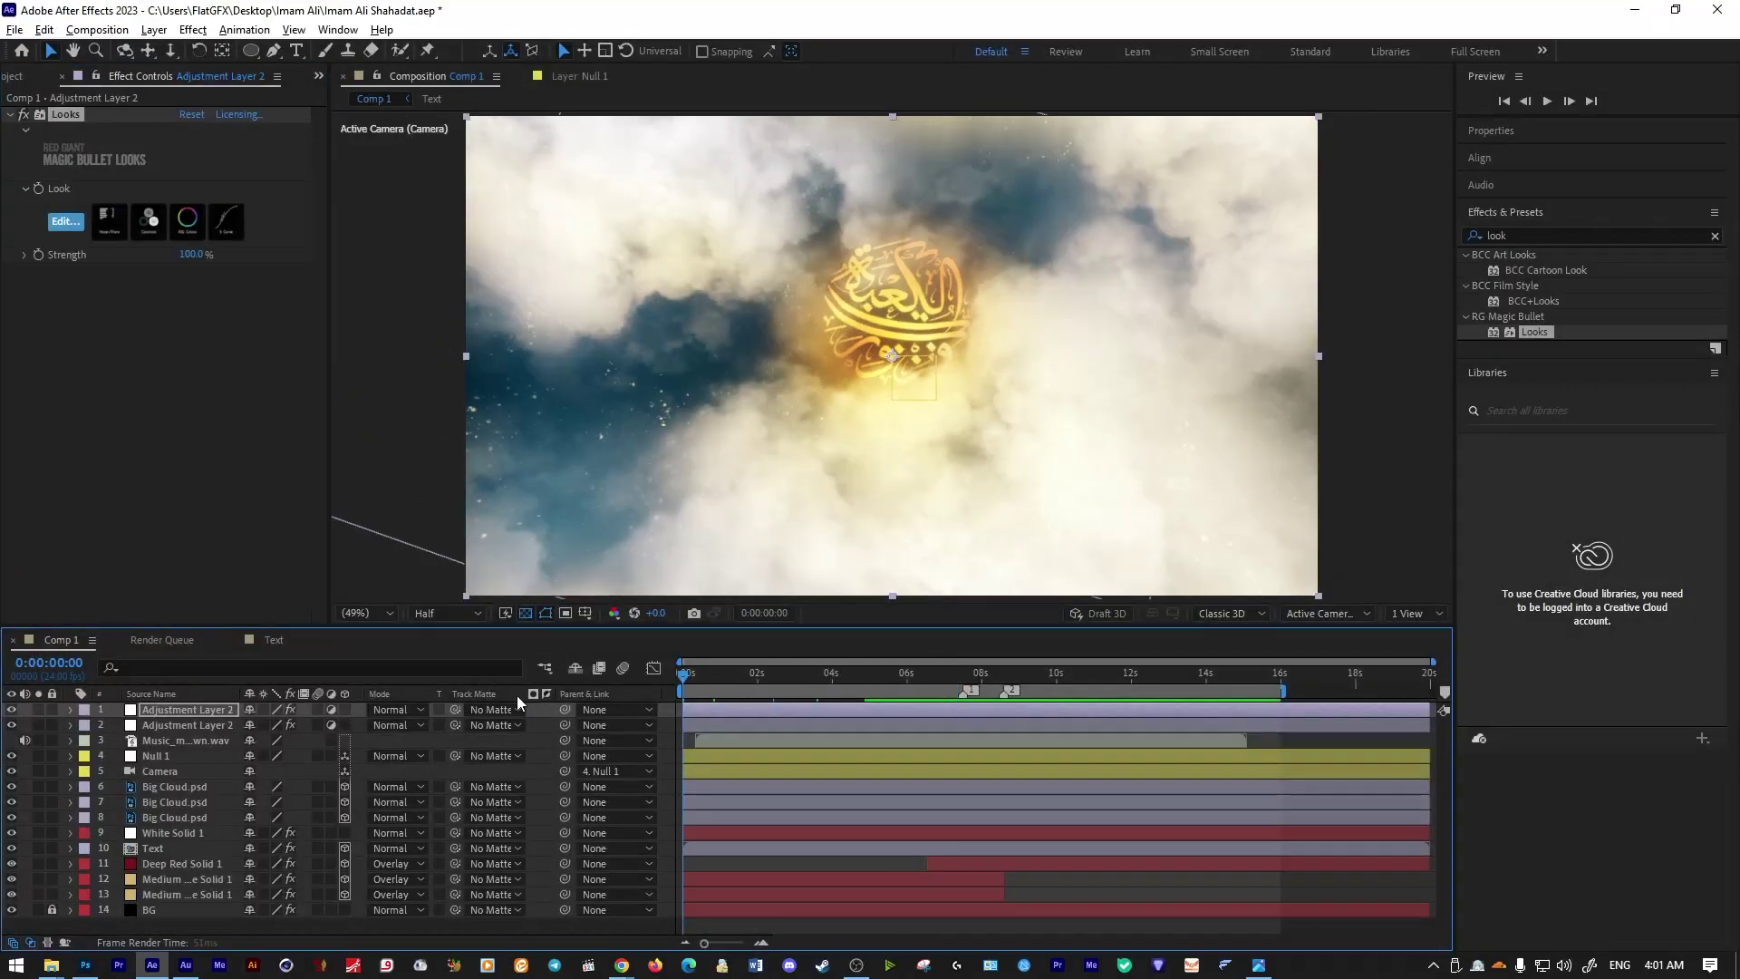
{"action": "key", "text": "space"}
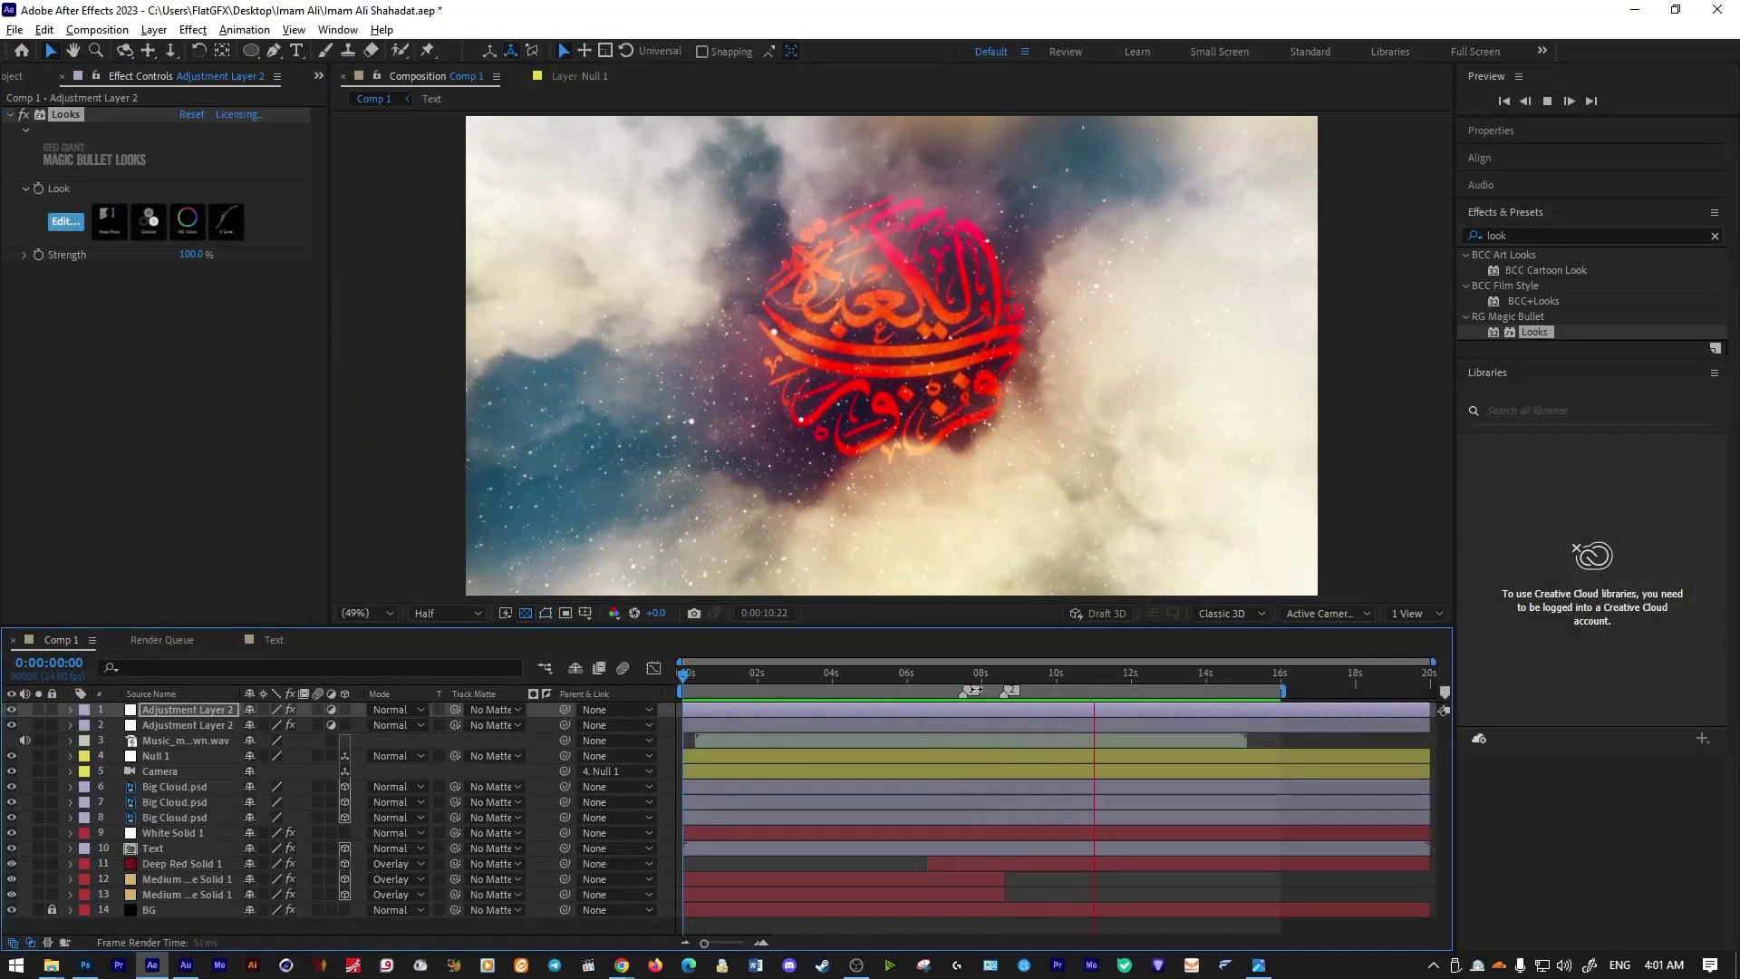
Keyframe the upper adjustment layer's opacity to fade down from 100% between about 6.5 and 11.8 seconds.
{"action": "left_click", "coordinate": [950, 687]}
{"action": "left_click_drag", "start_coordinate": [950, 691], "coordinate": [963, 690]}
{"action": "key", "text": "t"}
{"action": "left_click", "coordinate": [116, 725]}
{"action": "left_click", "coordinate": [1045, 687]}
{"action": "left_click_drag", "start_coordinate": [252, 726], "coordinate": [154, 725]}
{"action": "left_click_drag", "start_coordinate": [1045, 726], "coordinate": [1122, 726]}
{"action": "left_click_drag", "start_coordinate": [964, 726], "coordinate": [925, 726]}
Preview from the start and move the upper adjustment layer's second opacity keyframe to about 11.2 seconds.
{"action": "key", "text": "Home"}
{"action": "key", "text": "space"}
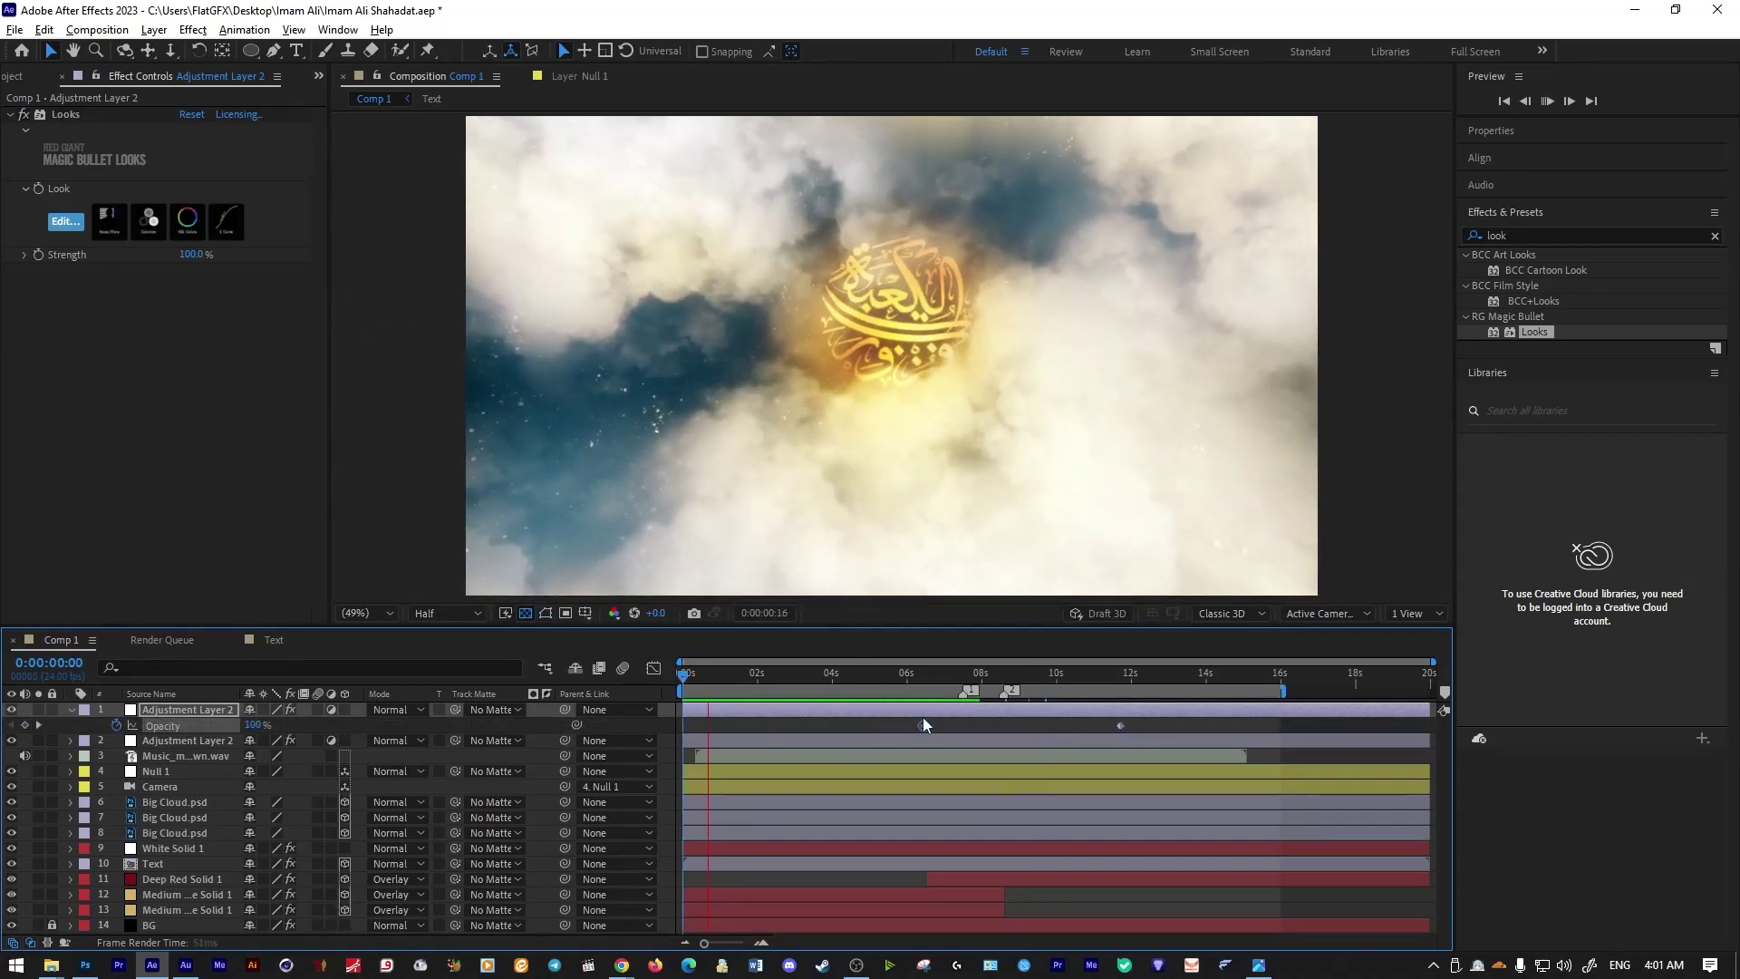
{"action": "left_click_drag", "start_coordinate": [1122, 726], "coordinate": [1103, 726]}
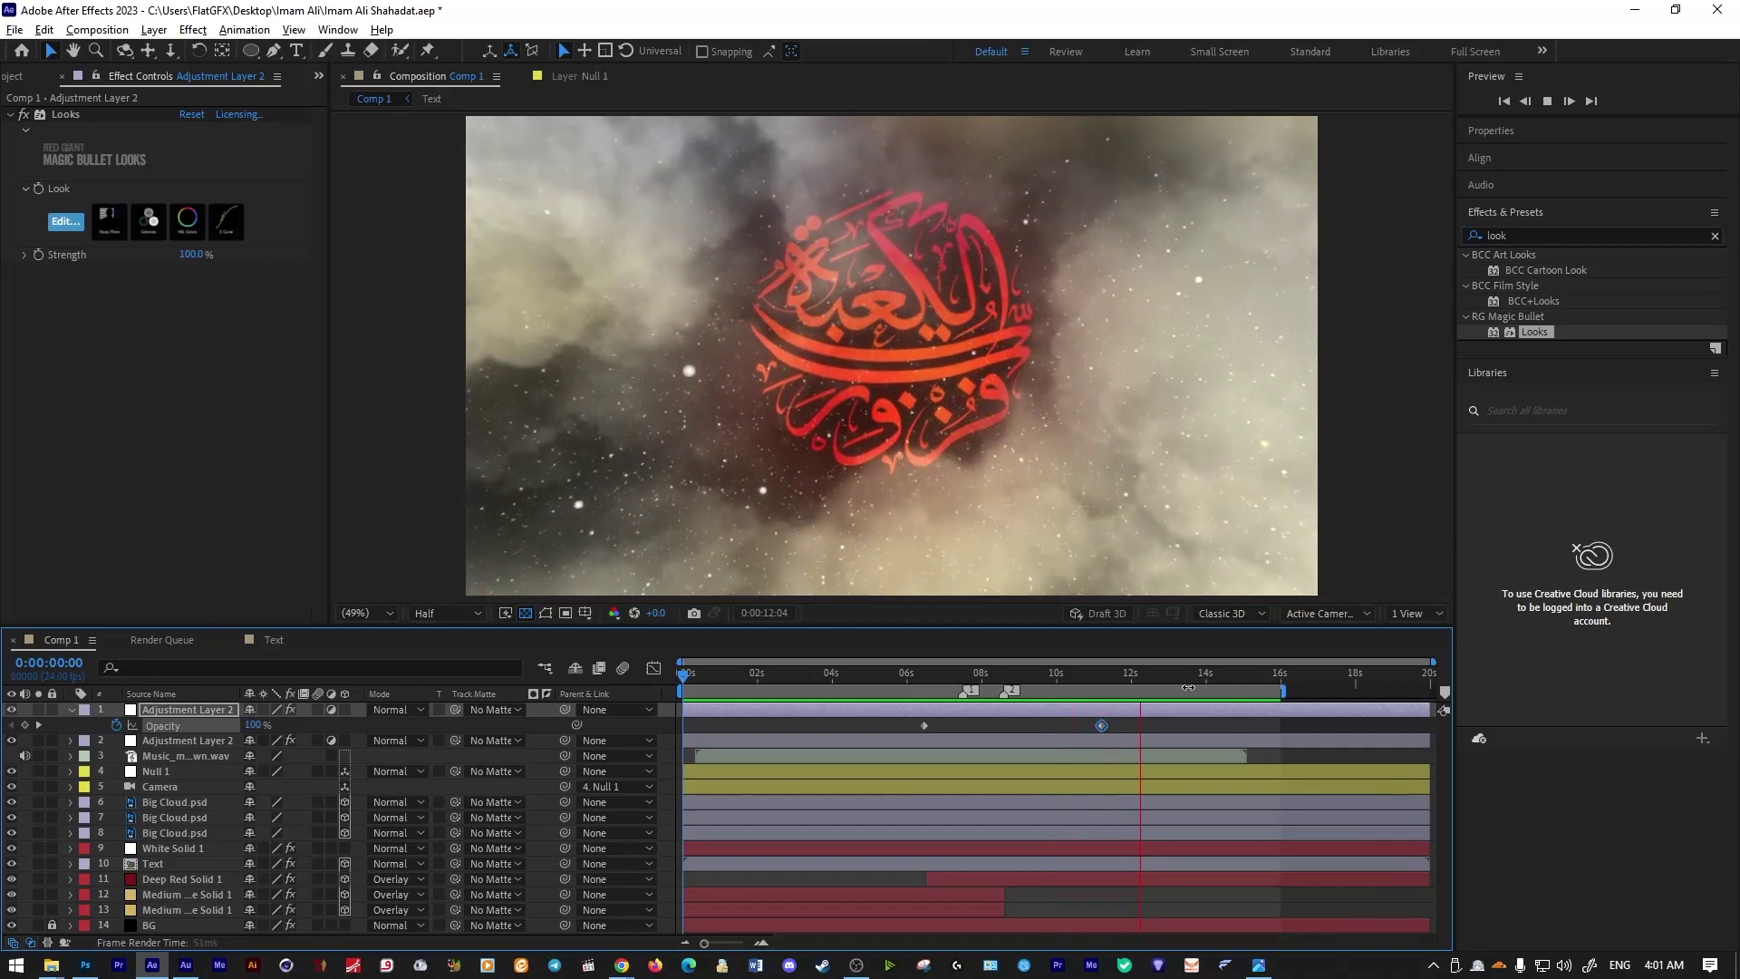
{"action": "key", "text": "space"}
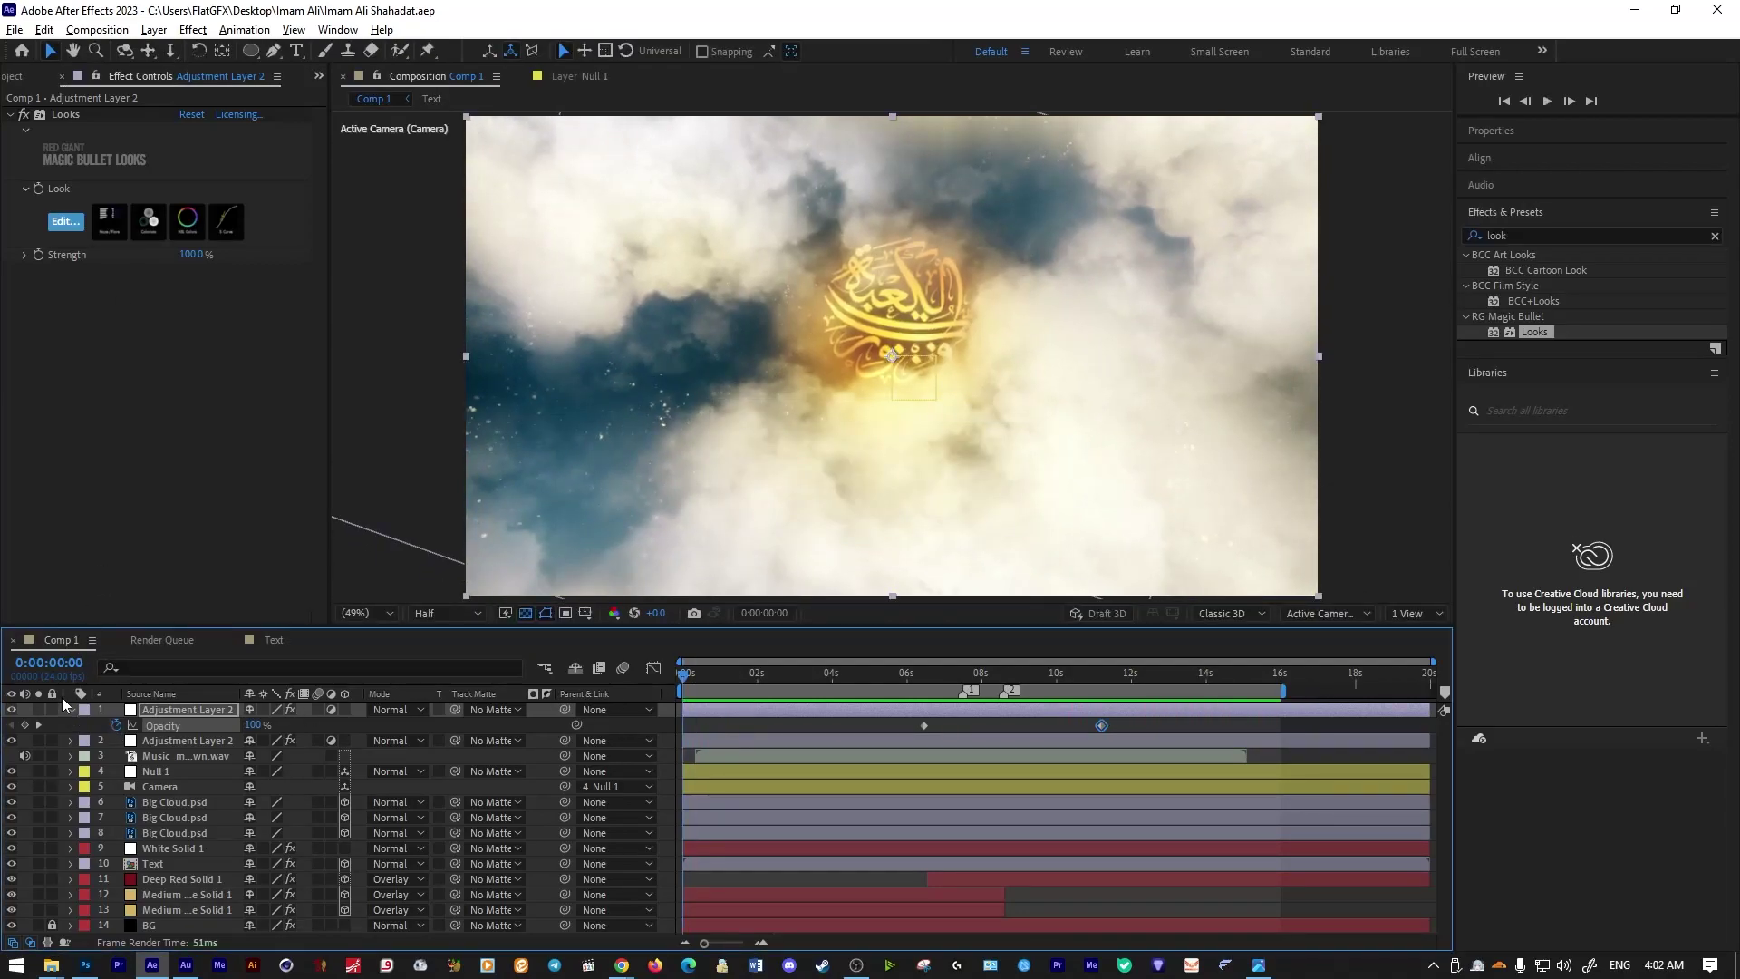
Create a new black solid above all other layers in Comp 1.
{"action": "left_click", "coordinate": [72, 710]}
{"action": "left_click", "coordinate": [153, 29]}
{"action": "left_click", "coordinate": [210, 70]}
{"action": "left_click", "coordinate": [1324, 638]}
{"action": "left_click_drag", "start_coordinate": [426, 553], "coordinate": [225, 756]}
{"action": "key", "text": "Return"}
{"action": "key", "text": "Return"}
{"action": "left_click", "coordinate": [154, 30]}
{"action": "mouse_move", "coordinate": [172, 50]}
{"action": "left_click", "coordinate": [471, 70]}
{"action": "left_click", "coordinate": [1305, 629]}
Trim the black solid to end at about 2 seconds, keyframe its opacity to fade out over that span, and preview the opening.
{"action": "left_click", "coordinate": [760, 676]}
{"action": "key", "text": "alt+bracketright"}
{"action": "left_click_drag", "start_coordinate": [759, 676], "coordinate": [684, 727]}
{"action": "key", "text": "alt+shift+t"}
{"action": "key", "text": "space"}
{"action": "key", "text": "space"}
{"action": "left_click_drag", "start_coordinate": [722, 676], "coordinate": [640, 687]}
{"action": "key", "text": "space"}
Set the black solid's blending mode to Overlay, checking at 0:00:01:05.
{"action": "left_click", "coordinate": [728, 677]}
{"action": "left_click", "coordinate": [397, 711]}
{"action": "left_click", "coordinate": [444, 519]}
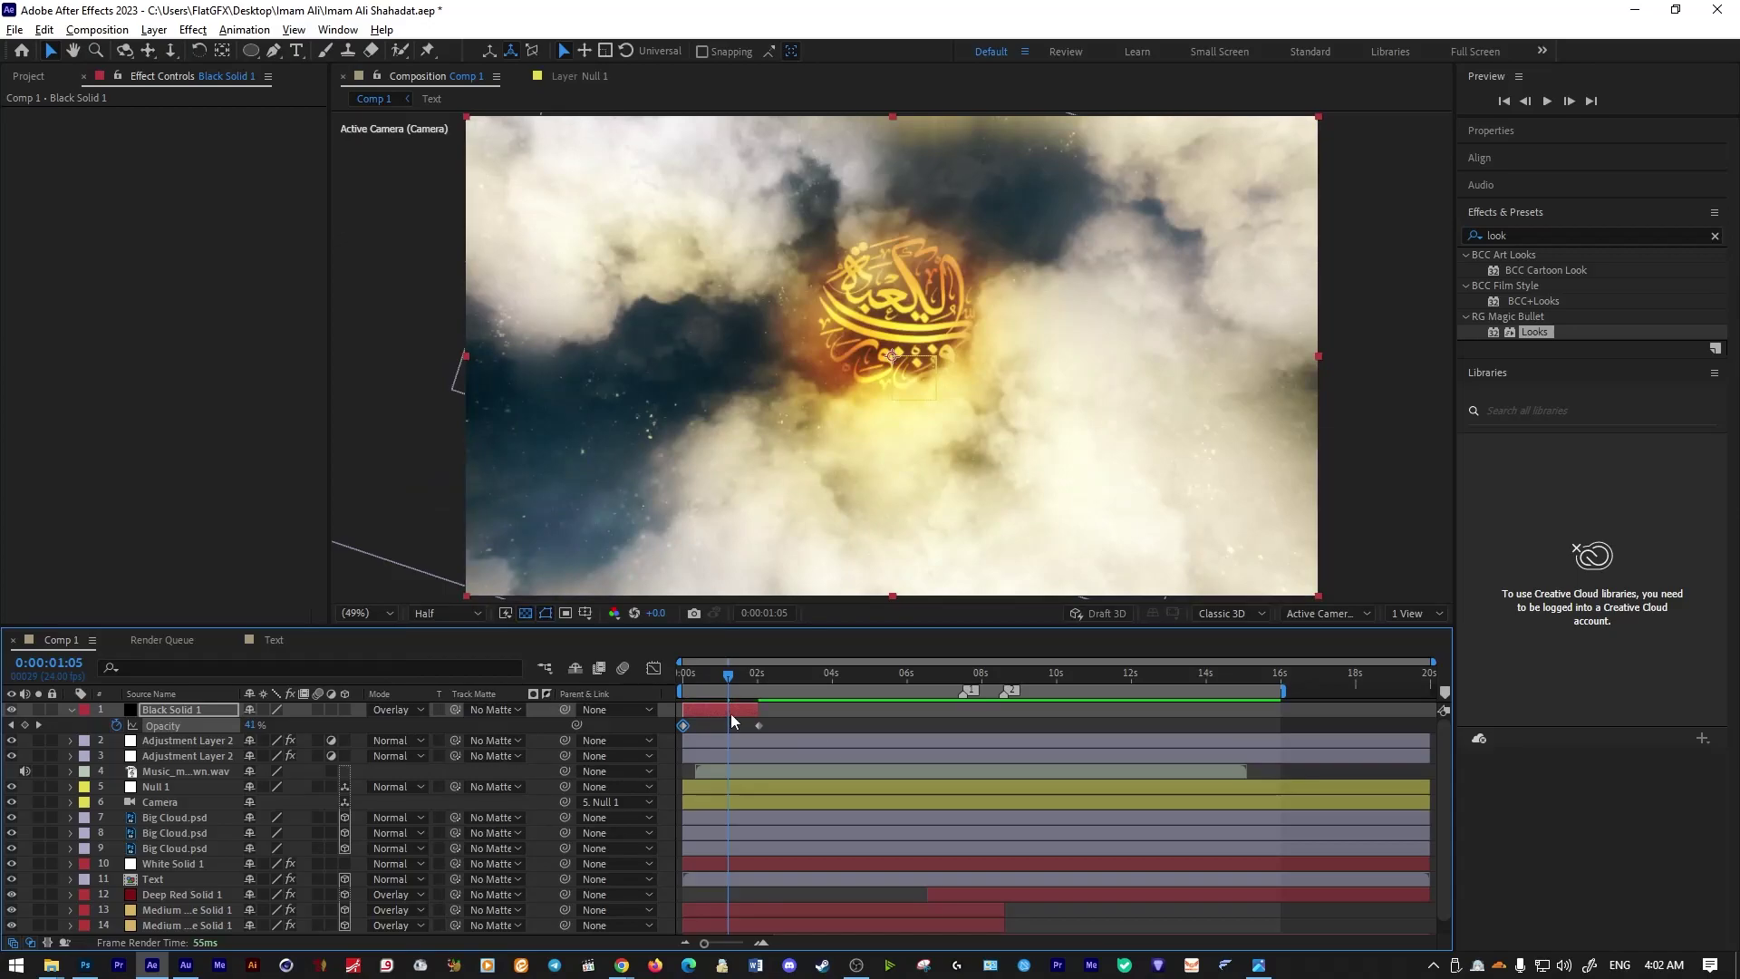
{"action": "left_click", "coordinate": [396, 709]}
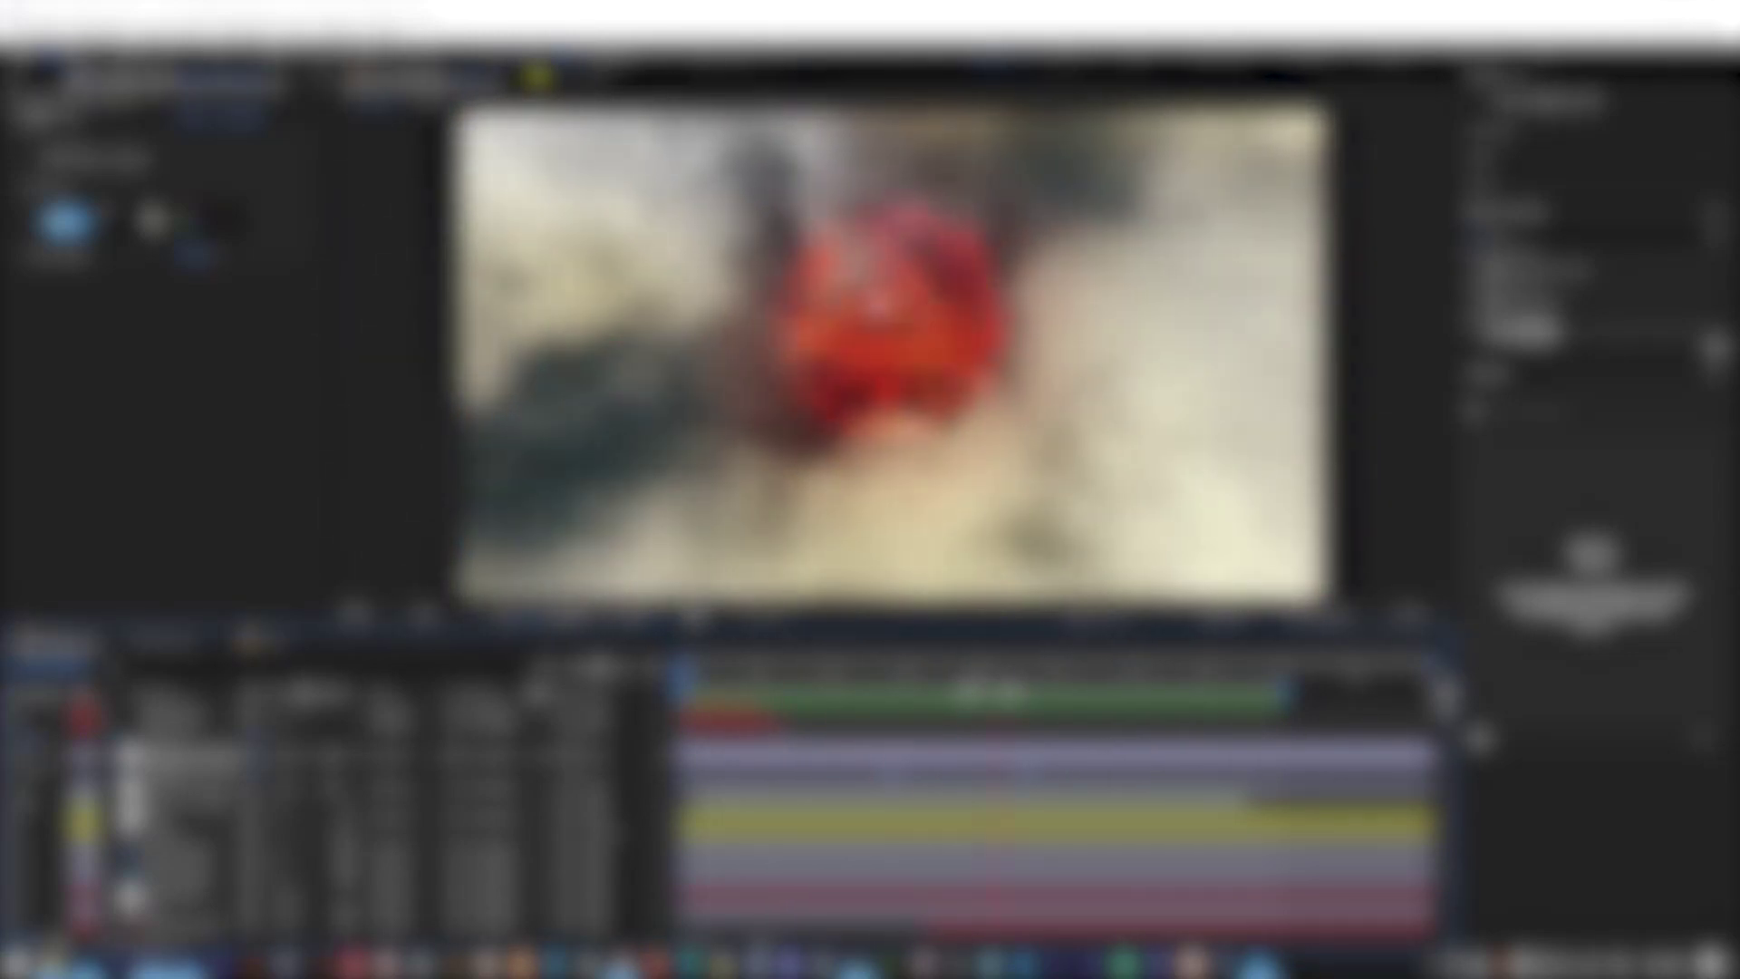
At about 12 seconds, increase the CC Ball Action instability state on the white particle solid.
{"action": "left_click_drag", "start_coordinate": [916, 673], "coordinate": [1124, 673]}
{"action": "left_click", "coordinate": [185, 895]}
{"action": "left_click_drag", "start_coordinate": [197, 306], "coordinate": [319, 306]}
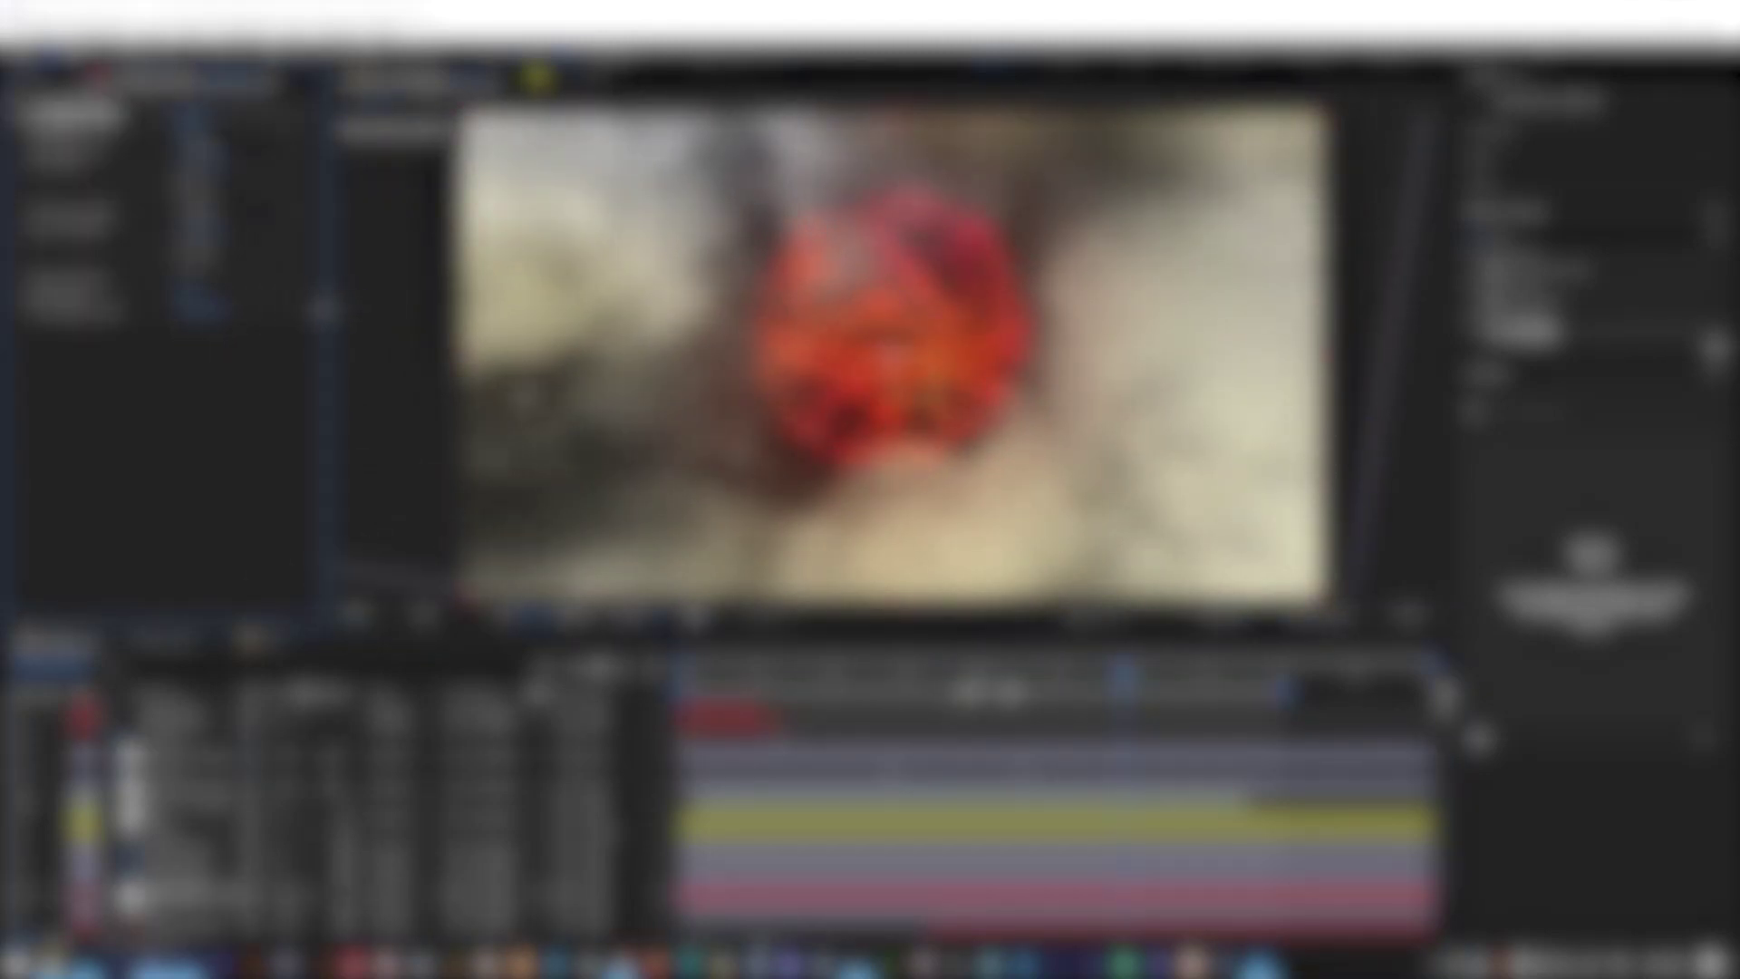